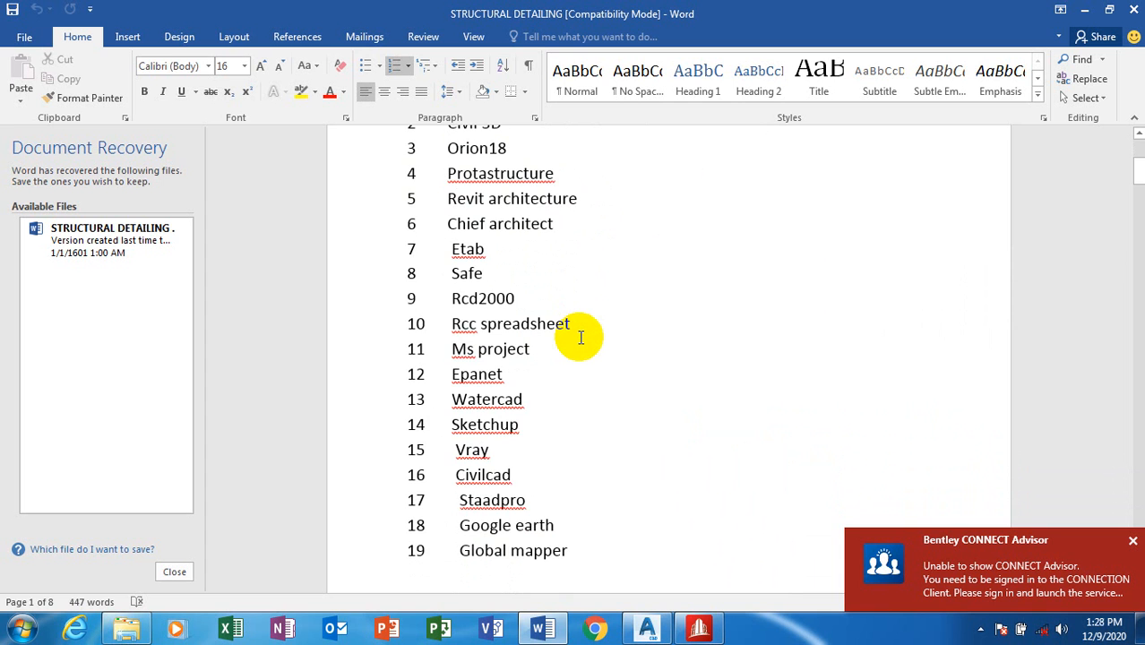
# Step: Review the exercise document and the AutoCAD grid drawing before starting
pyautogui.scroll(1, 580, 336)
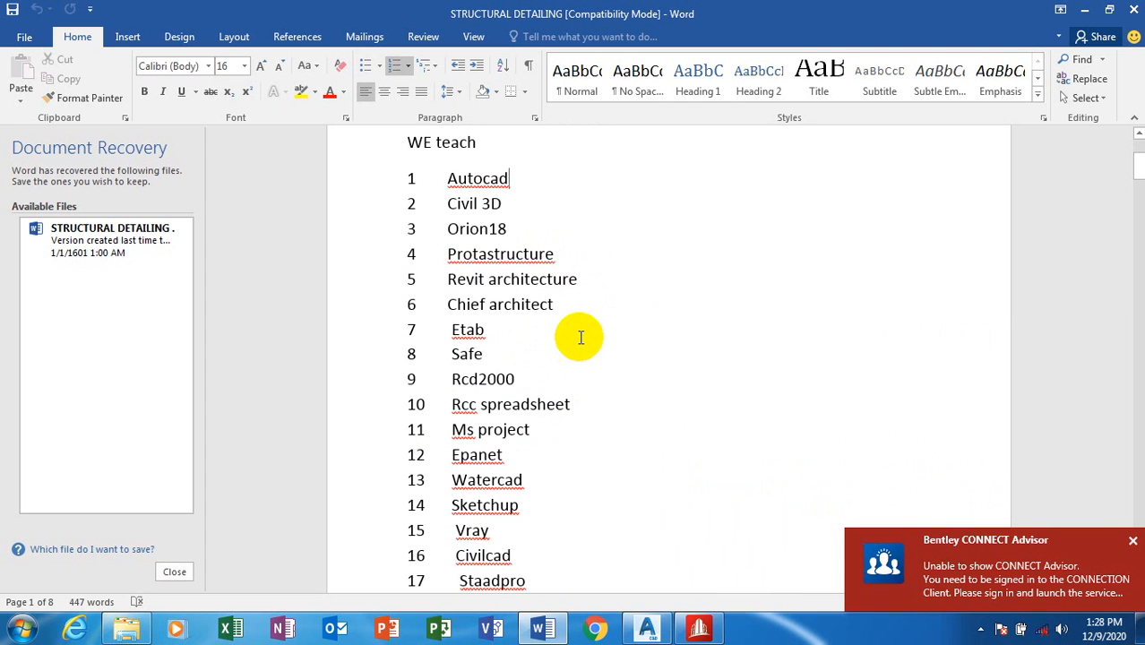
pyautogui.scroll(2, 581, 336)
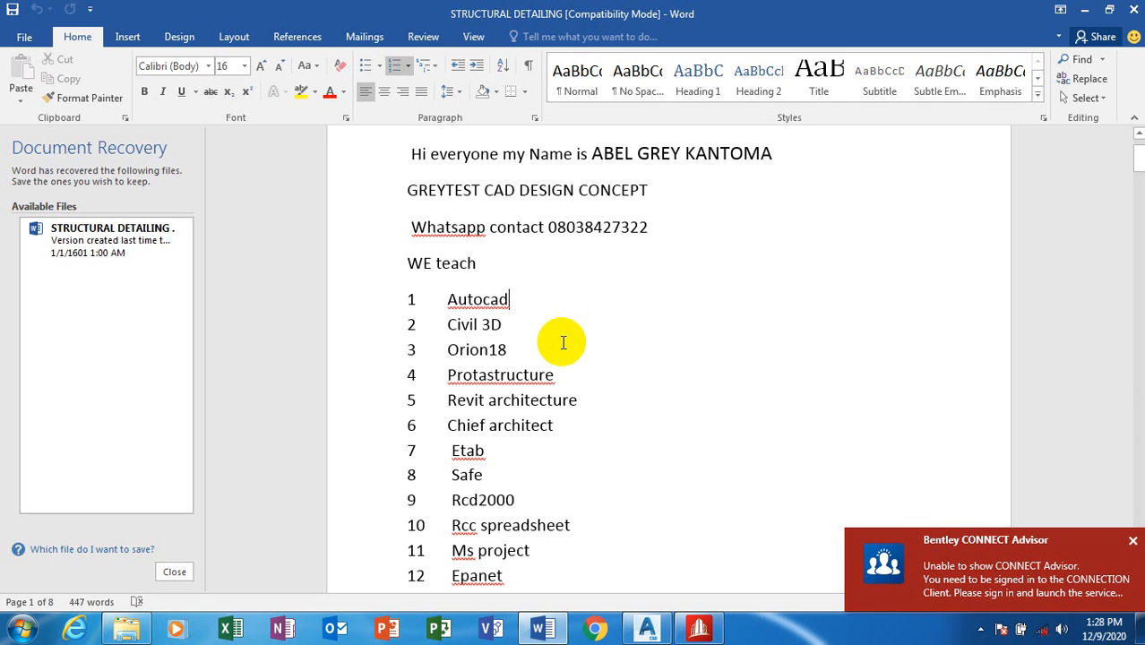
pyautogui.scroll(-3, 555, 358)
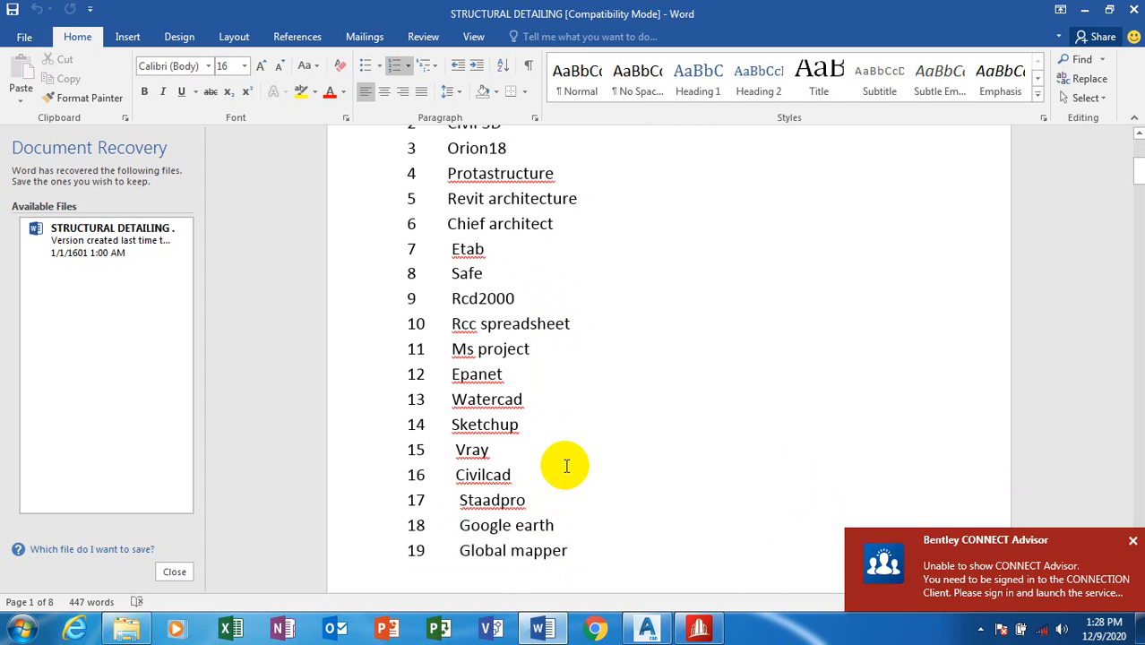
pyautogui.scroll(2, 563, 462)
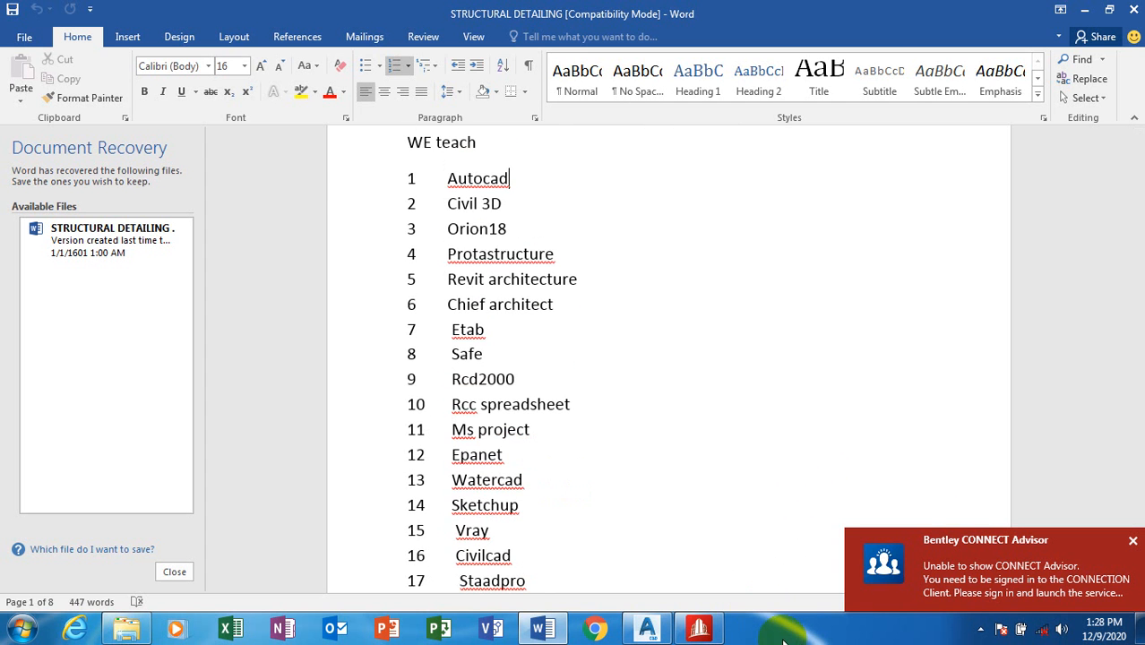
pyautogui.click(699, 629)
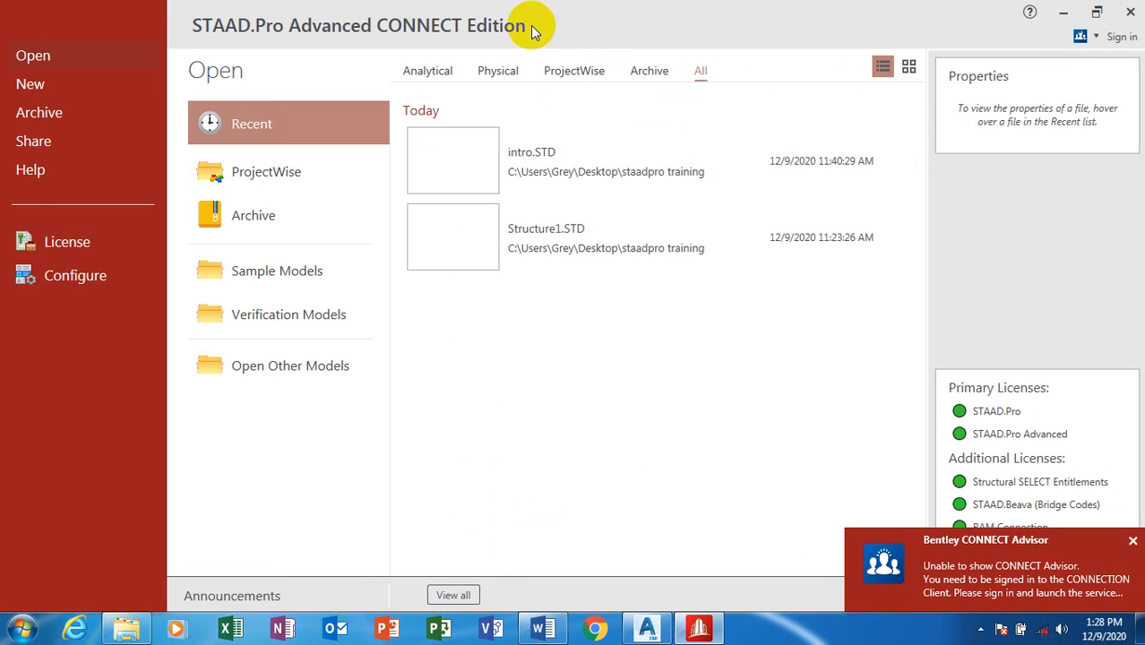
pyautogui.click(646, 629)
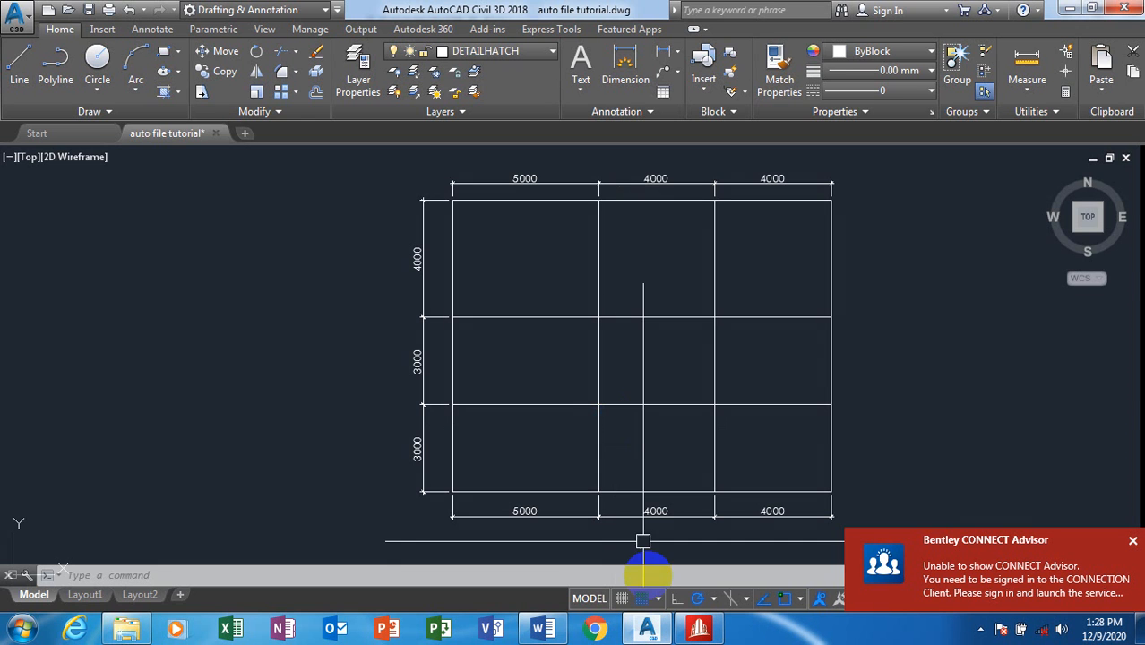
pyautogui.click(544, 629)
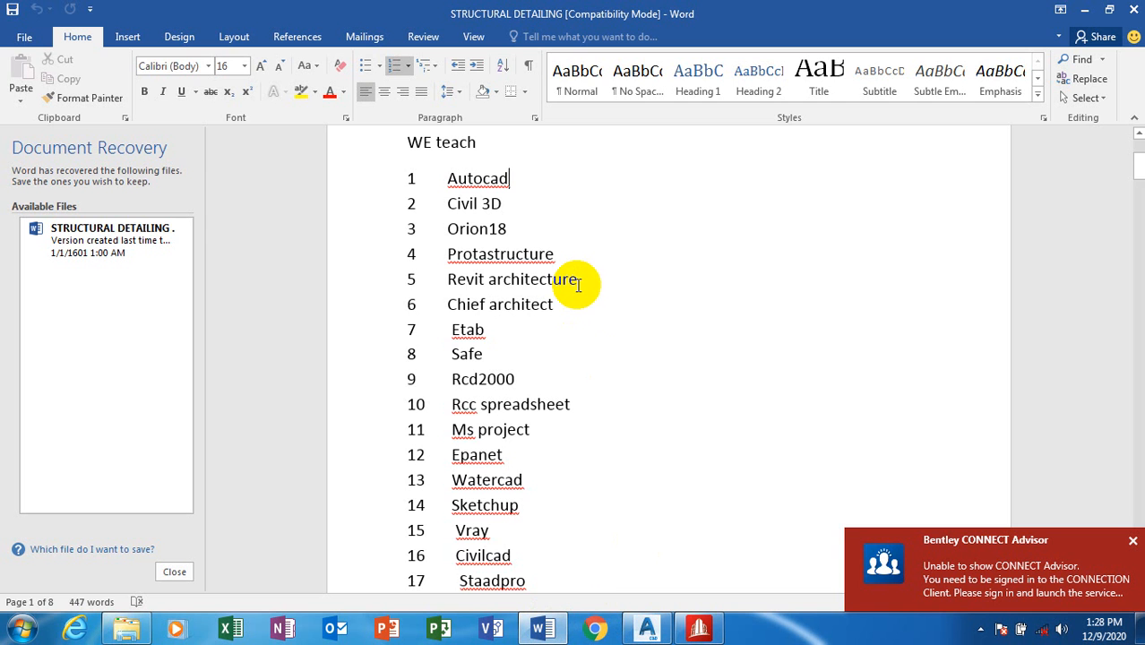
pyautogui.scroll(5, 578, 285)
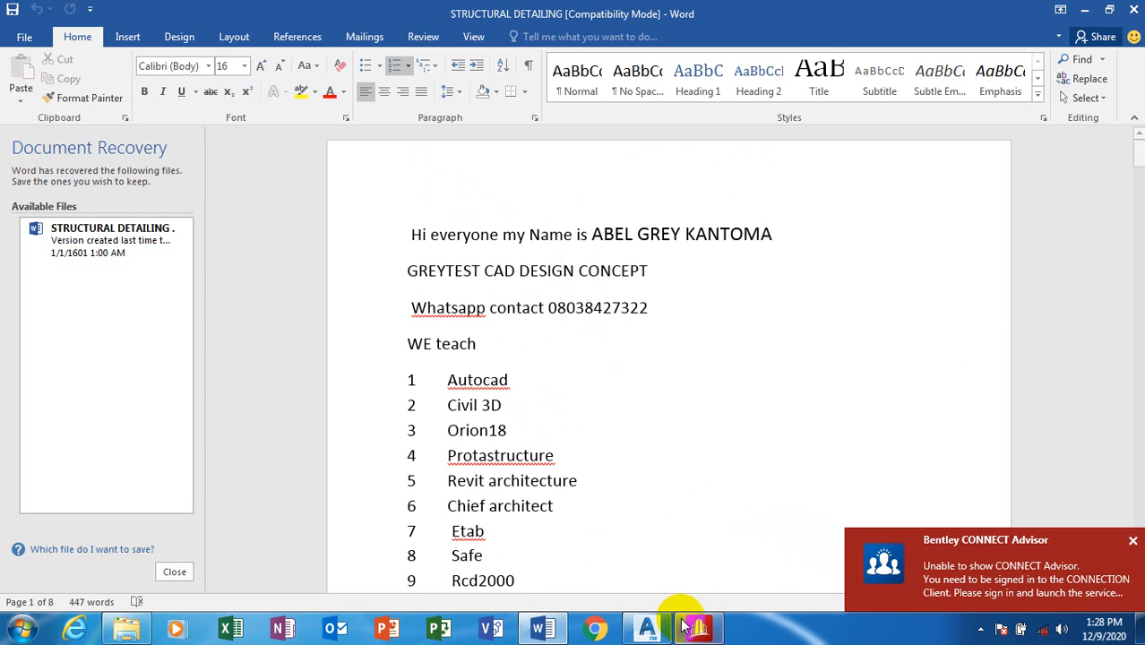
pyautogui.scroll(-6, 615, 347)
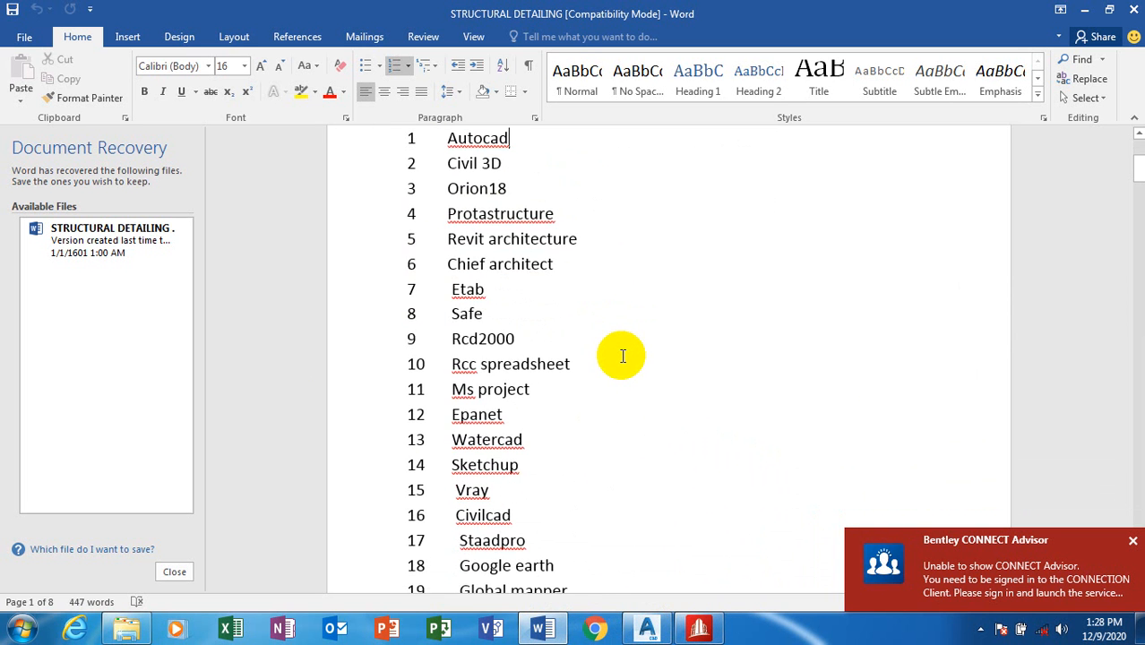
pyautogui.scroll(-2, 623, 357)
pyautogui.scroll(3, 619, 356)
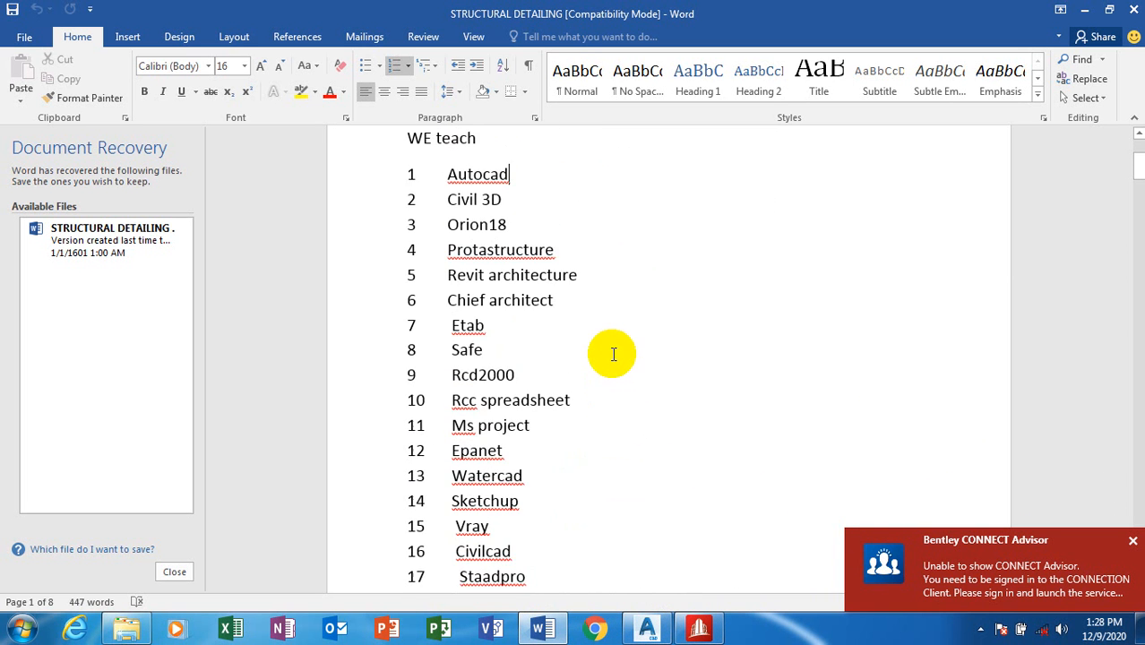
pyautogui.scroll(3, 612, 349)
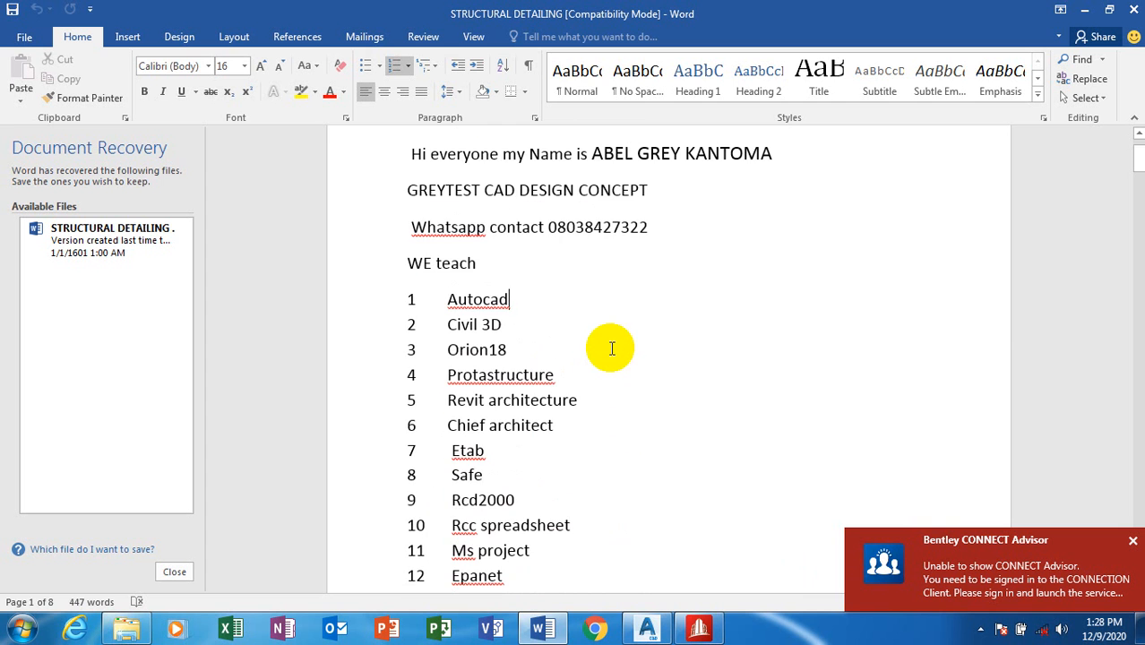
pyautogui.scroll(1, 612, 348)
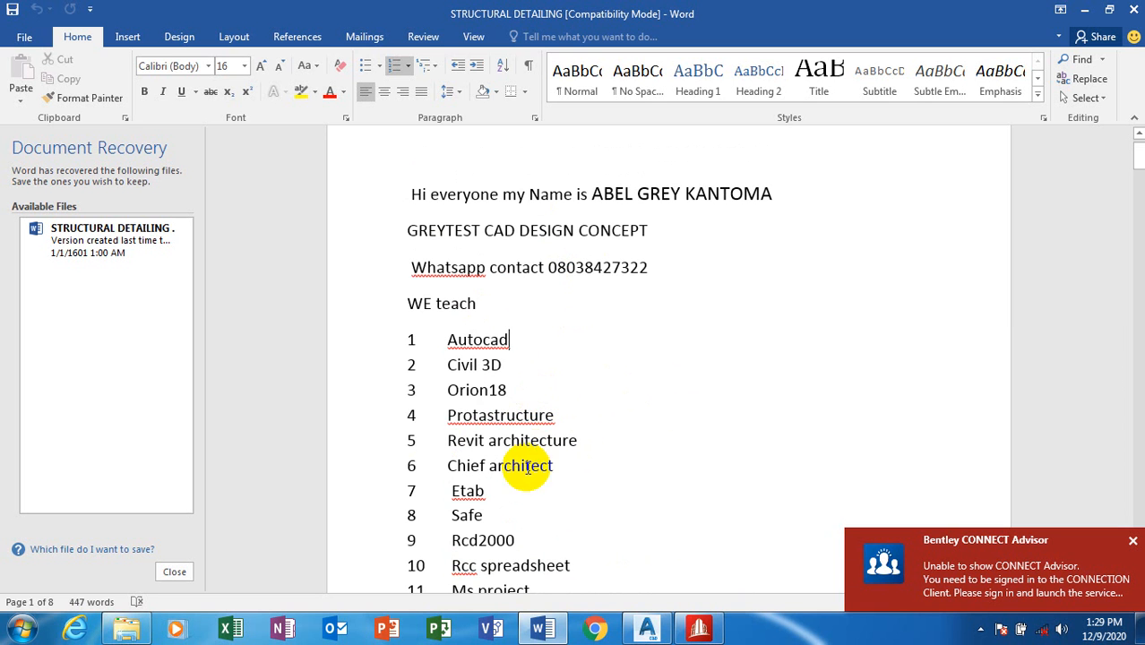
pyautogui.scroll(1, 564, 258)
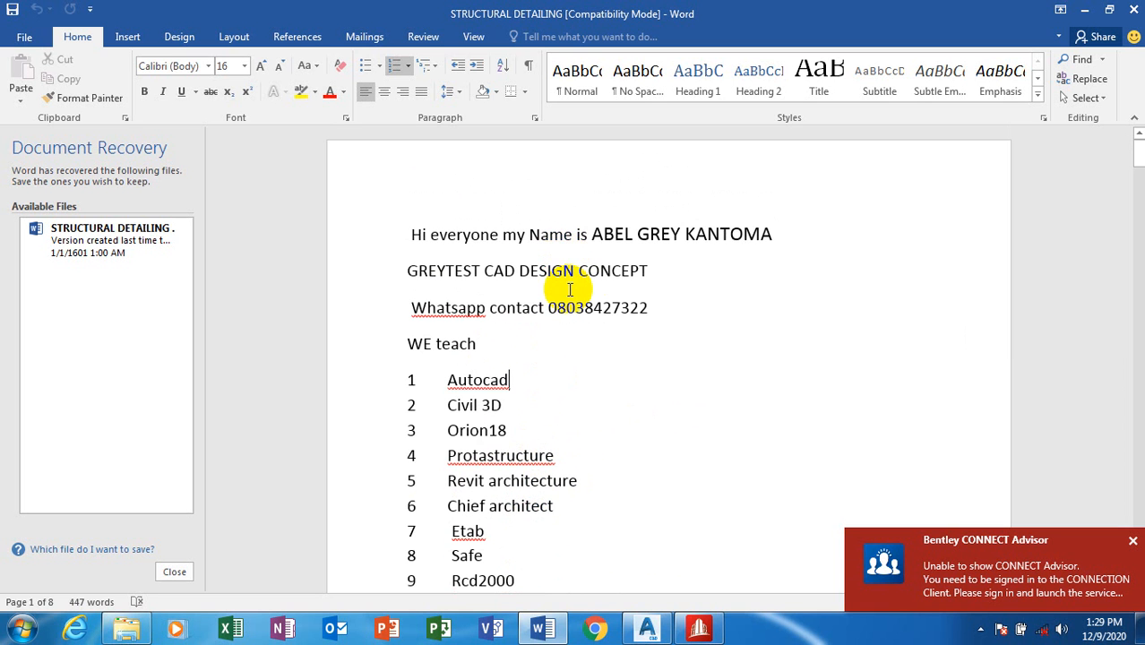
pyautogui.scroll(-3, 582, 324)
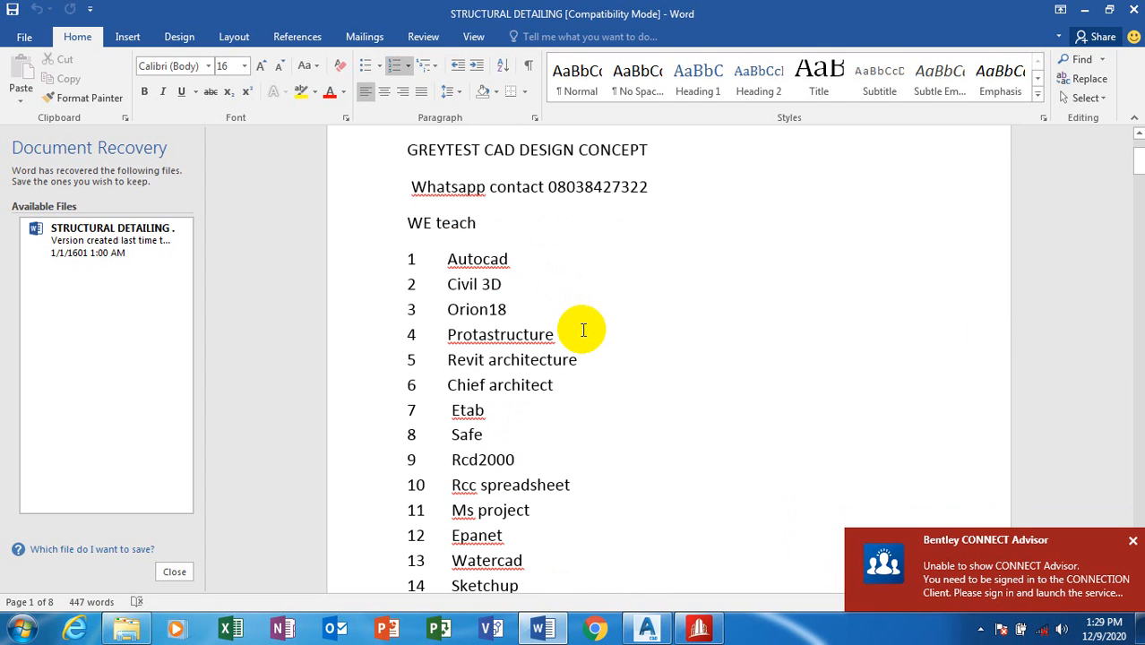
pyautogui.scroll(2, 551, 193)
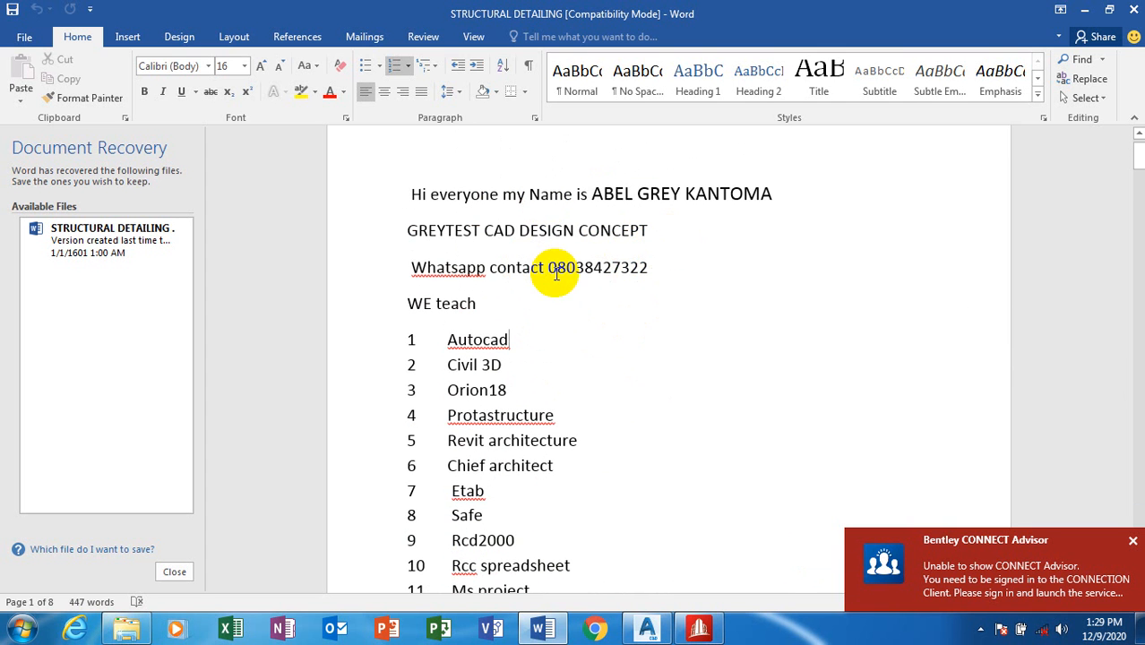
pyautogui.scroll(-1, 586, 354)
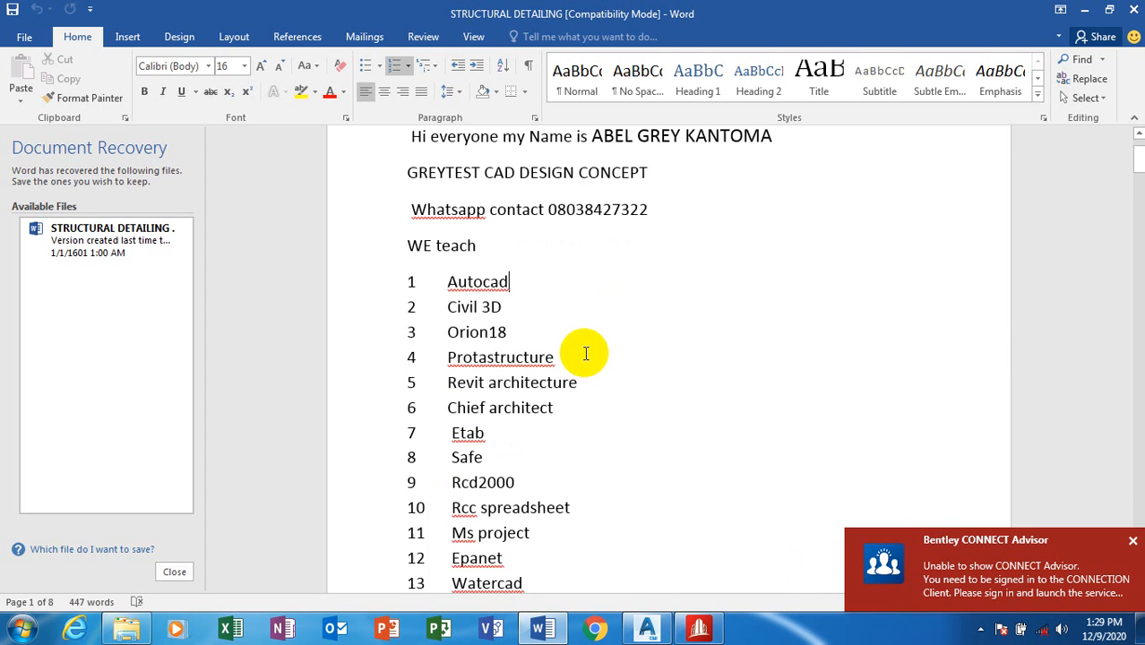
pyautogui.scroll(-5, 586, 354)
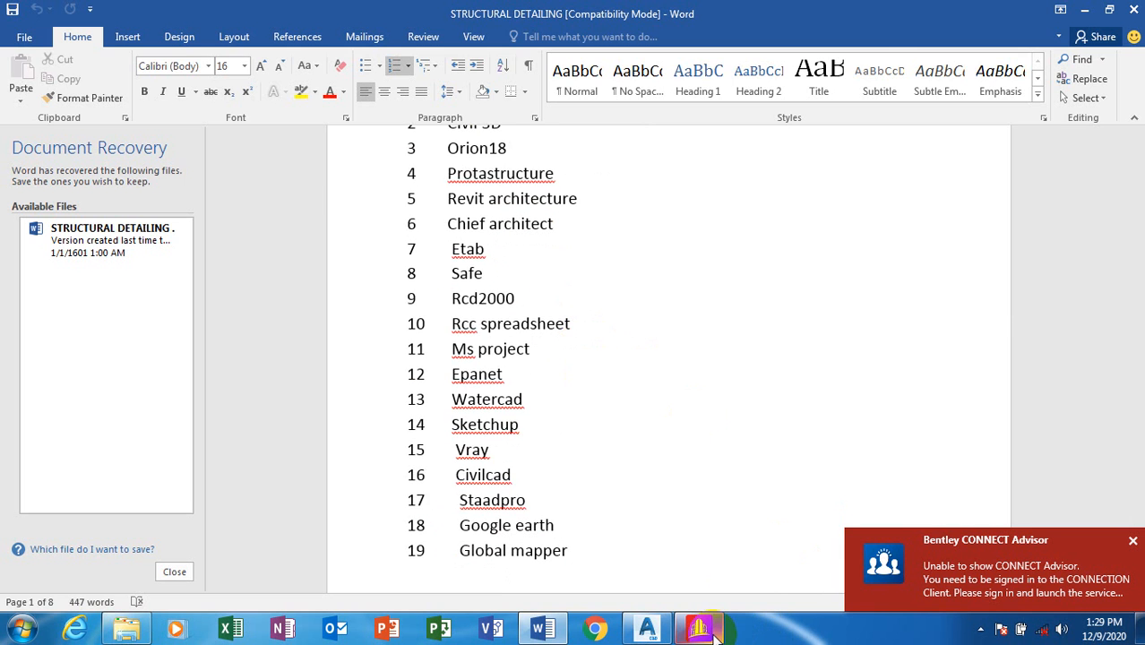
# Step: Start a new Analytical model with Metric units, replacing the file name Structure1 with TRANSLATIONAL
pyautogui.click(714, 634)
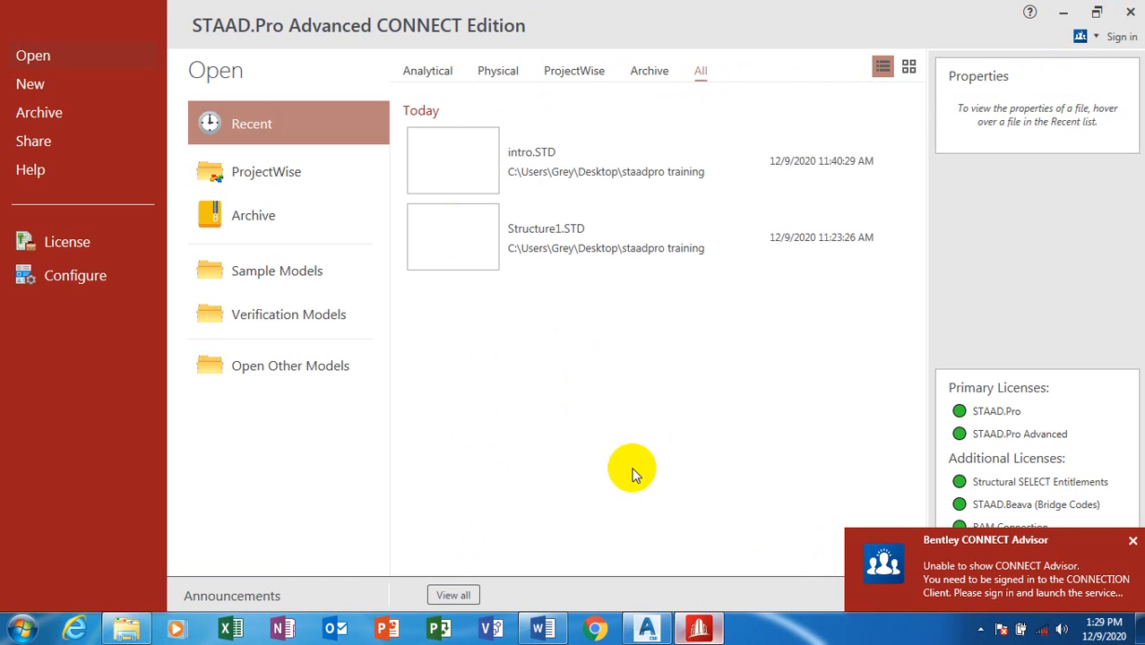
pyautogui.click(36, 88)
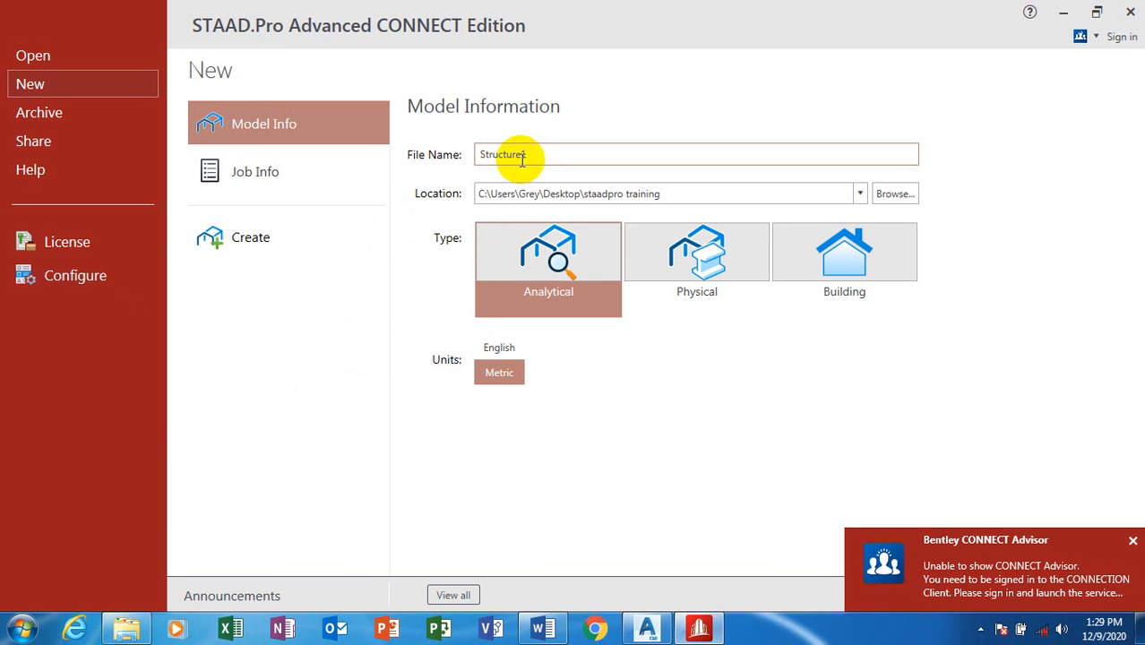
pyautogui.click(512, 380)
pyautogui.click(511, 379)
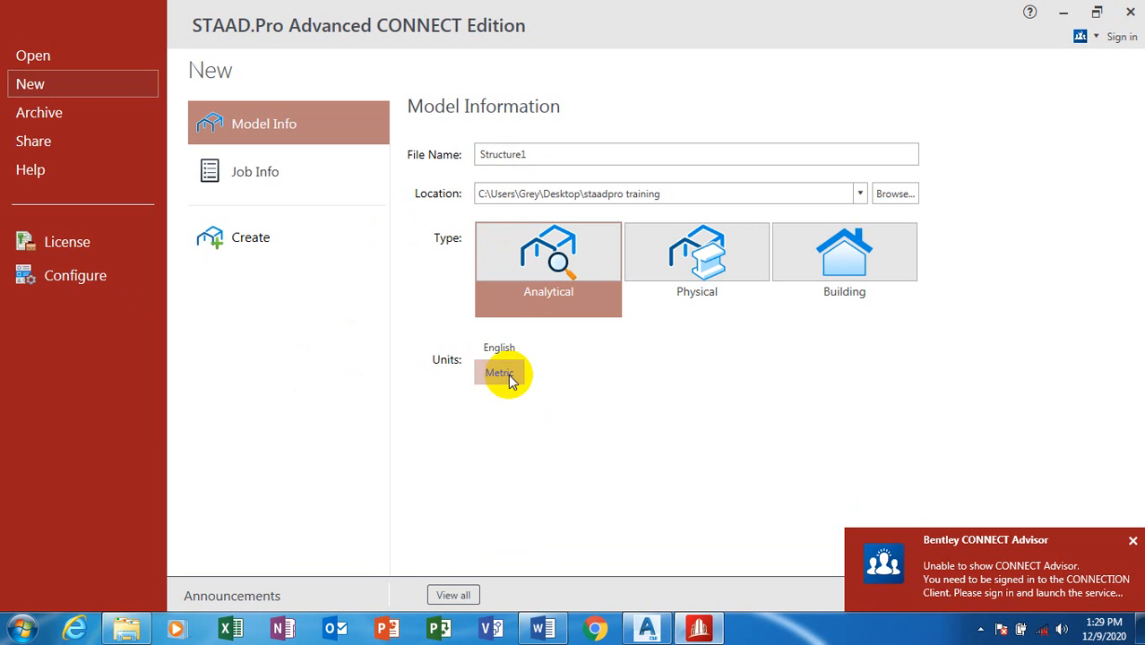
pyautogui.click(509, 377)
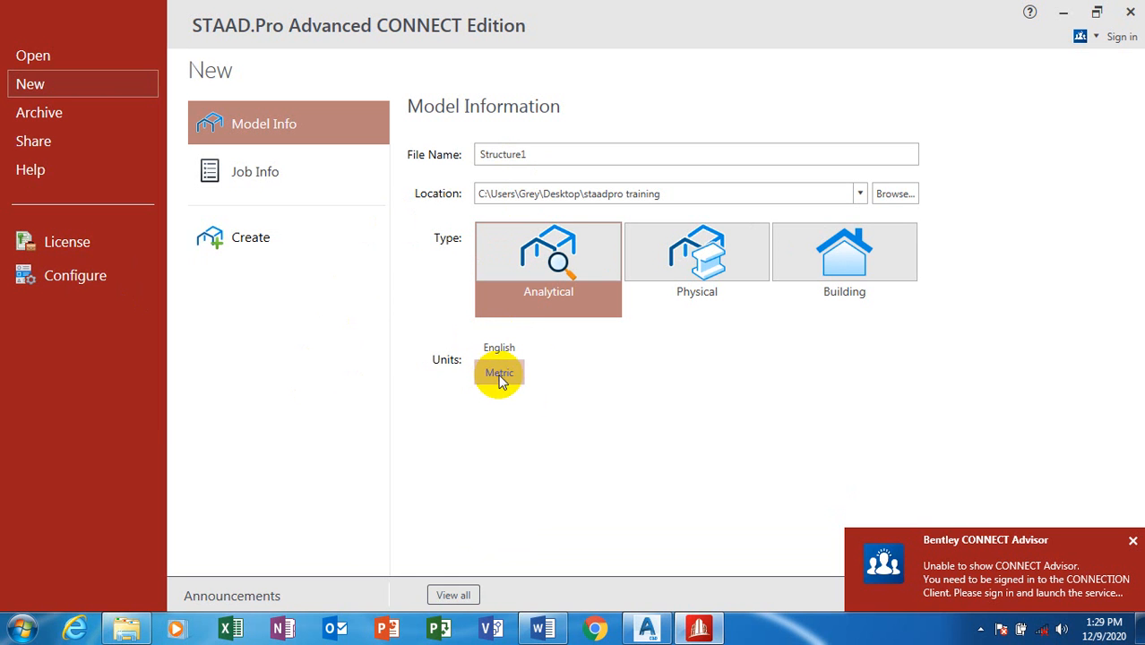
pyautogui.click(506, 381)
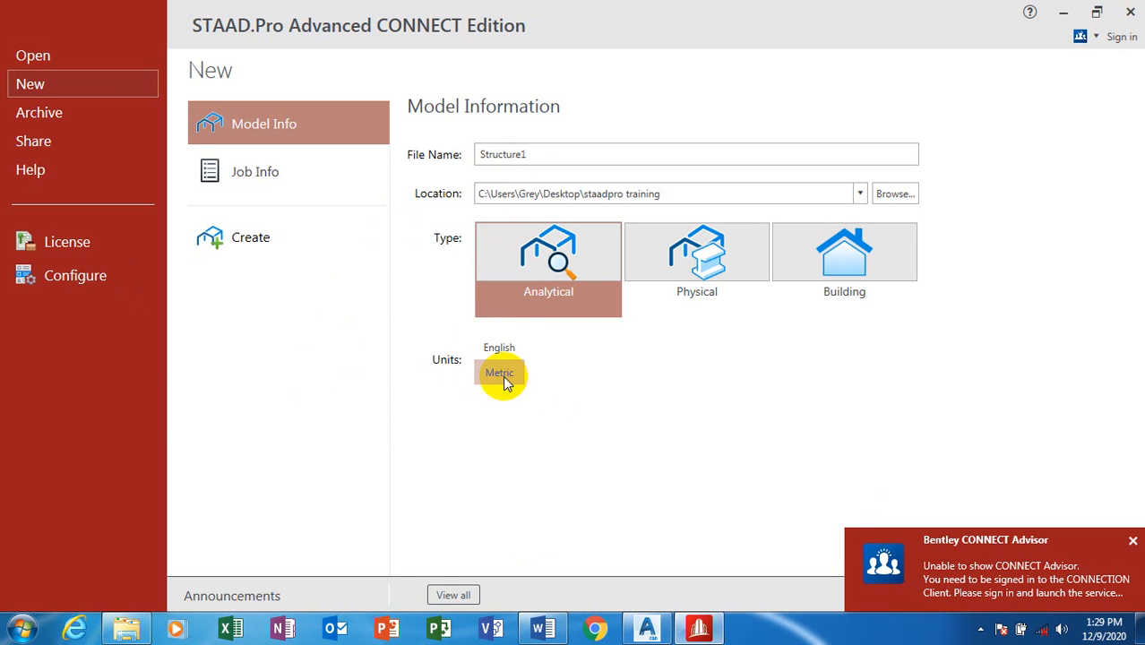
pyautogui.moveTo(575, 152); pyautogui.dragTo(428, 156)
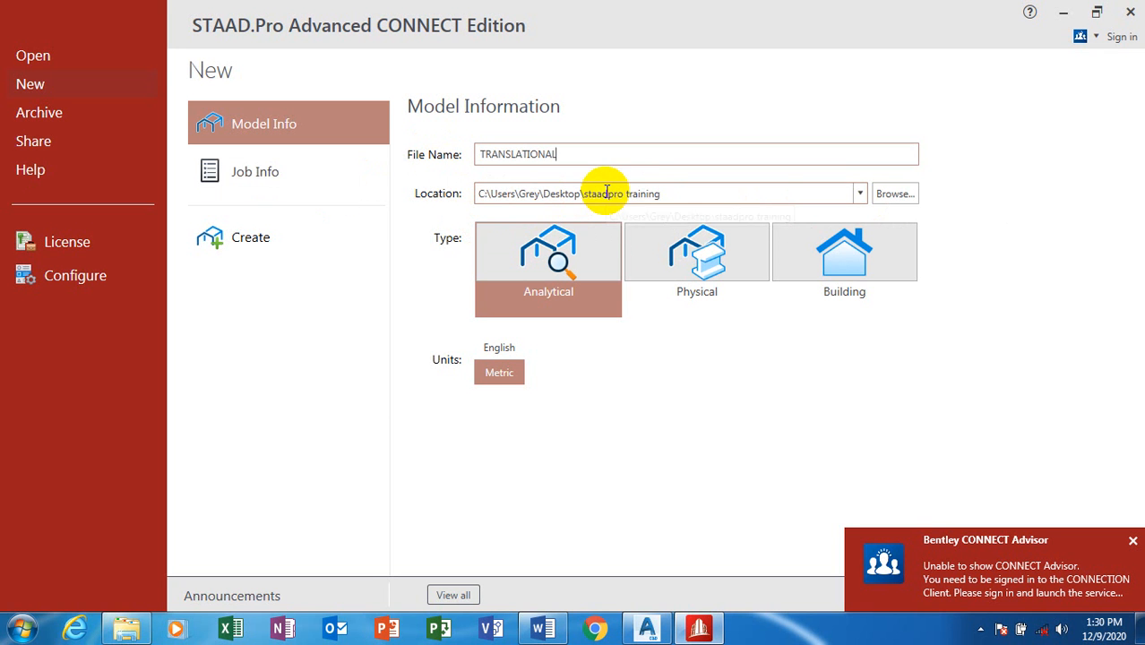
# Step: Create a NEW TRANS folder on the Desktop and use it as the model location
pyautogui.click(862, 195)
pyautogui.click(862, 196)
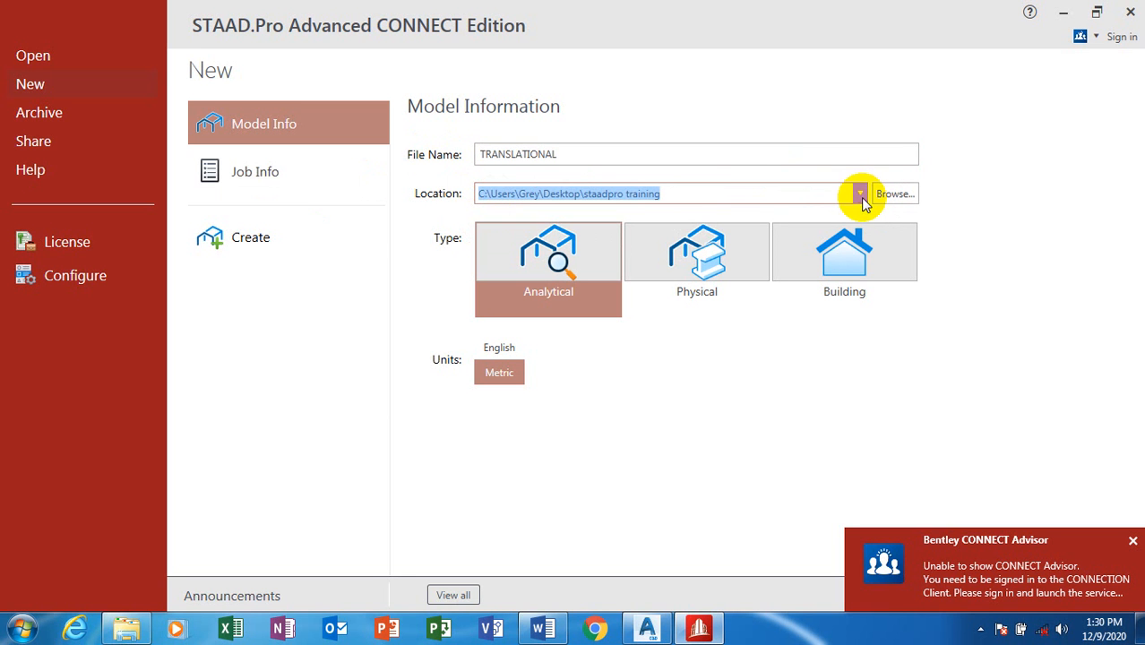
pyautogui.click(710, 193)
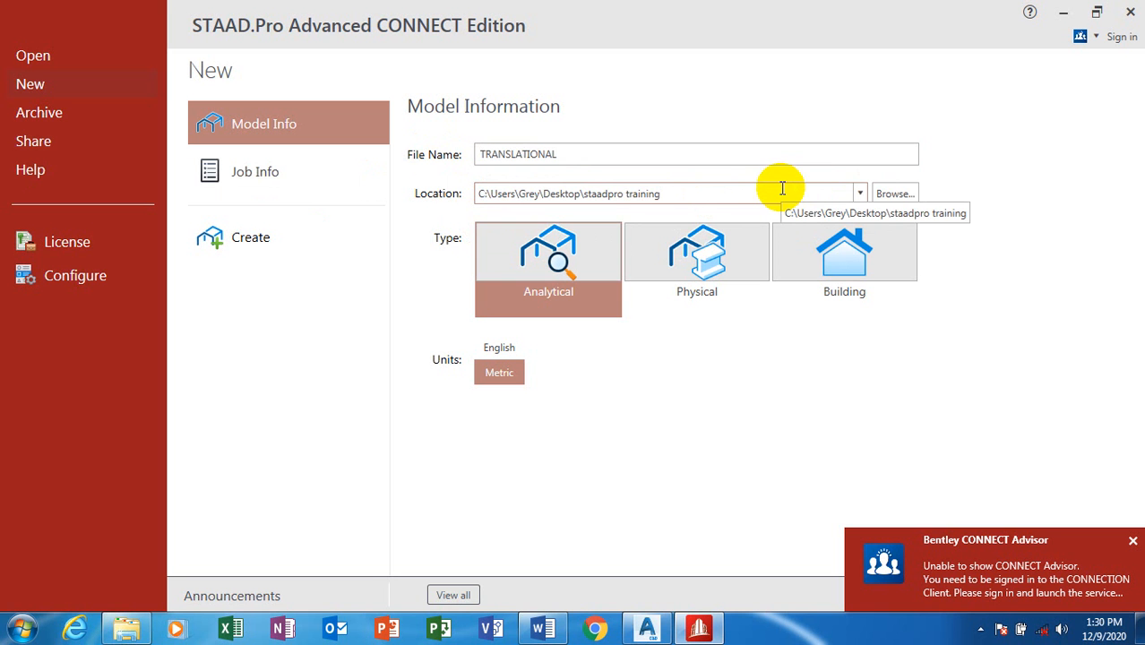
pyautogui.click(887, 193)
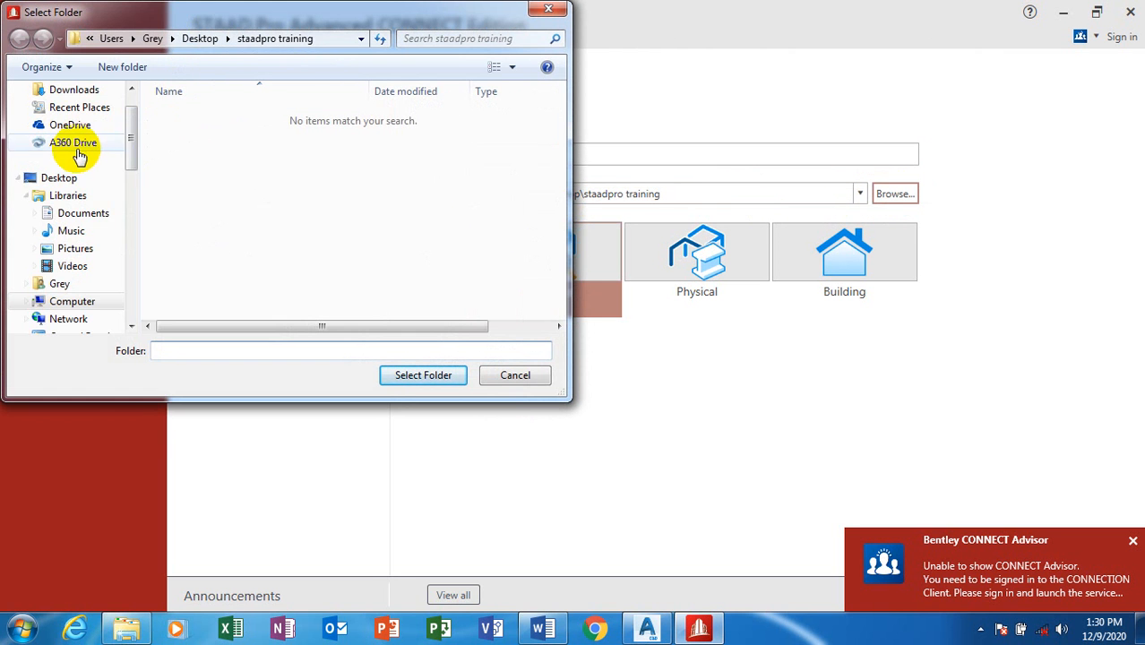
pyautogui.click(63, 179)
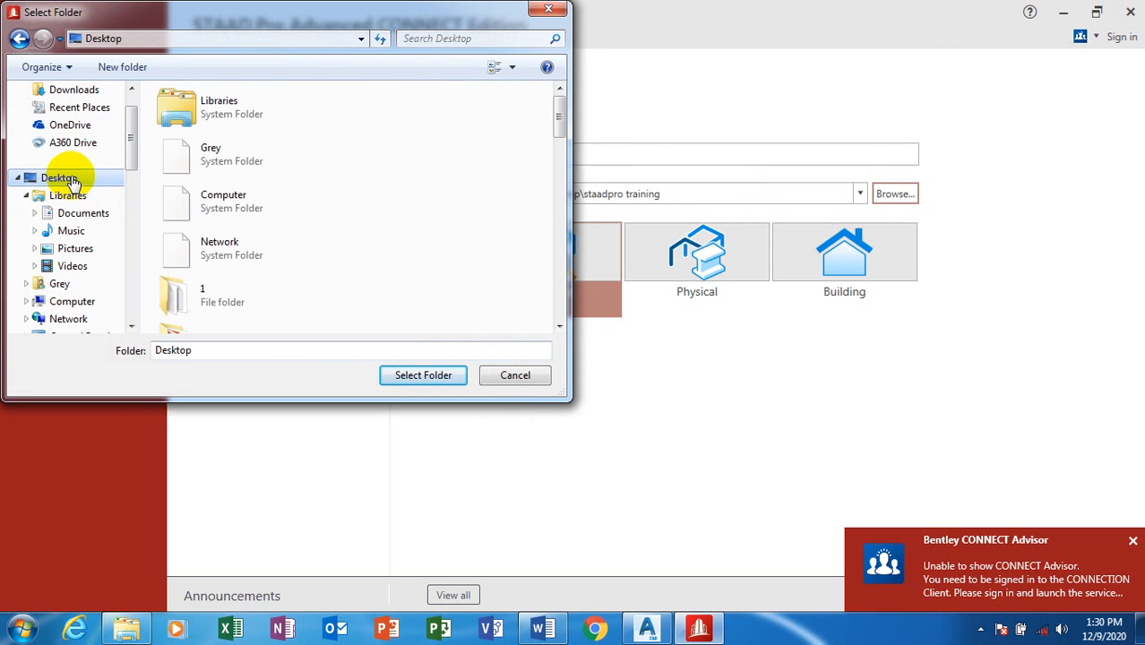
pyautogui.click(448, 168)
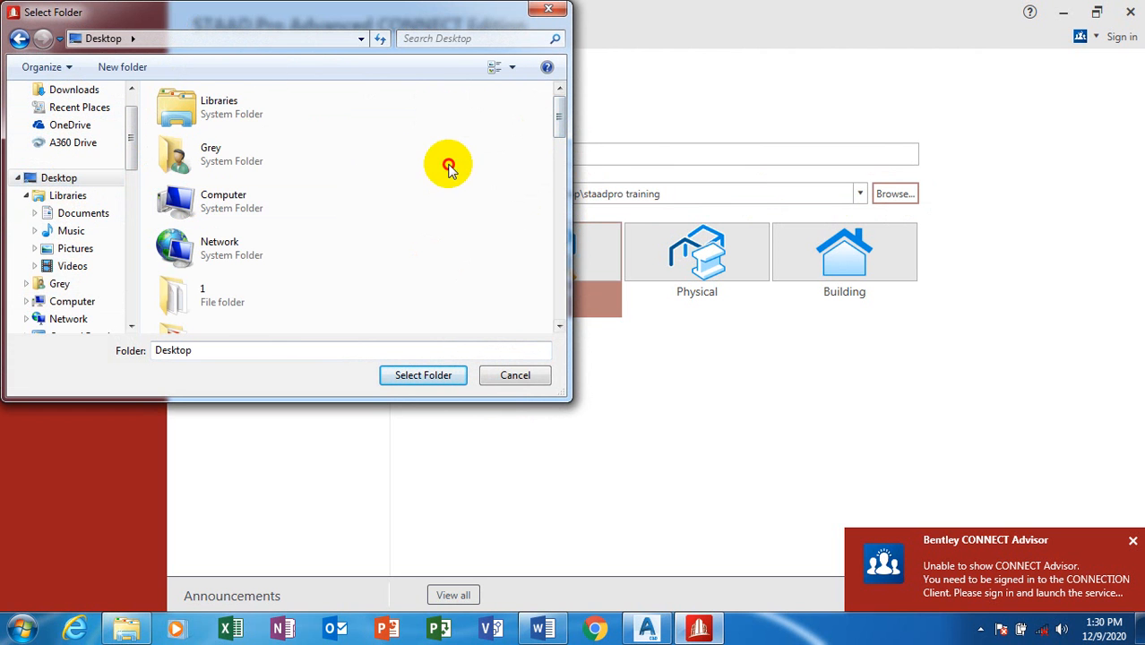
pyautogui.rightClick(448, 168)
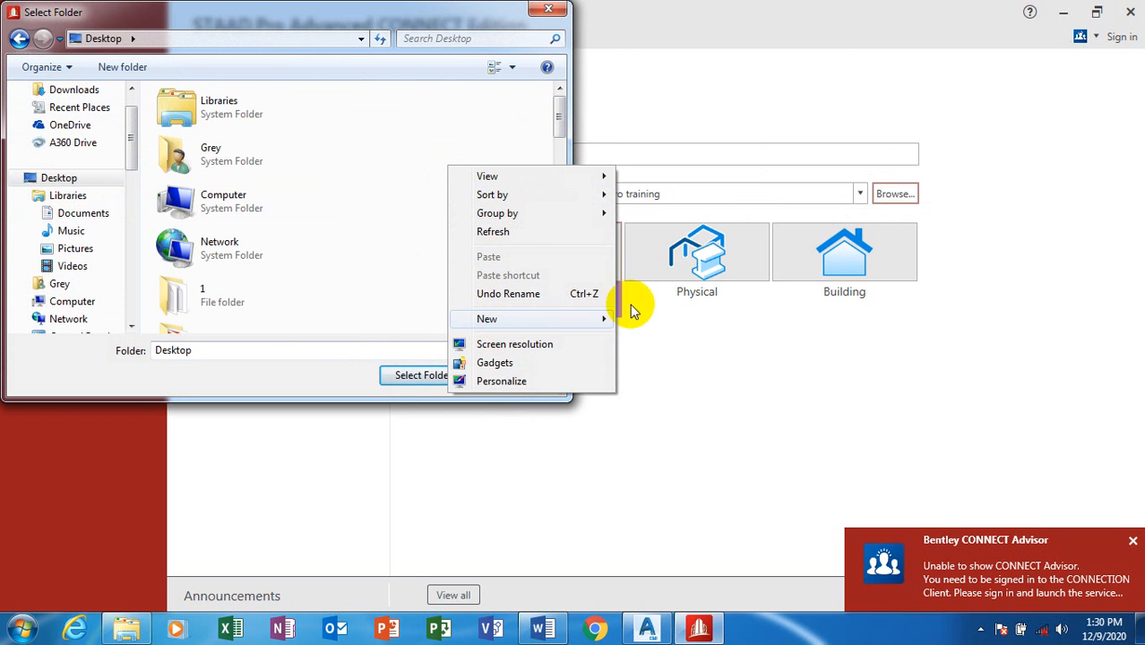
pyautogui.moveTo(595, 321)
pyautogui.click(654, 320)
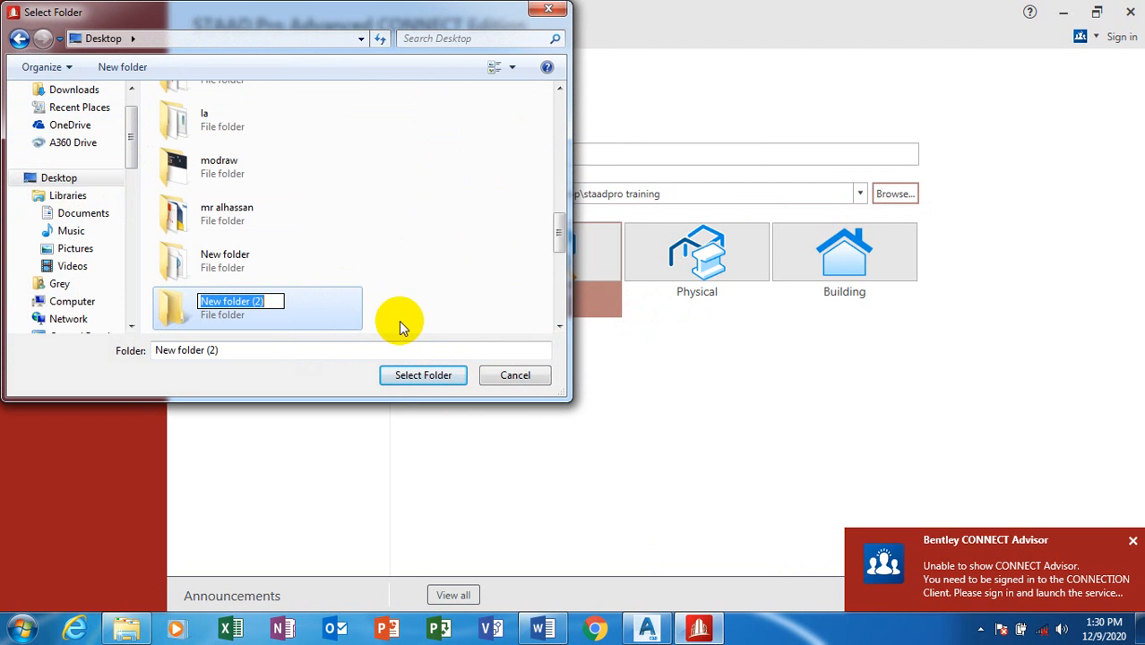
pyautogui.write('NEW TRA')
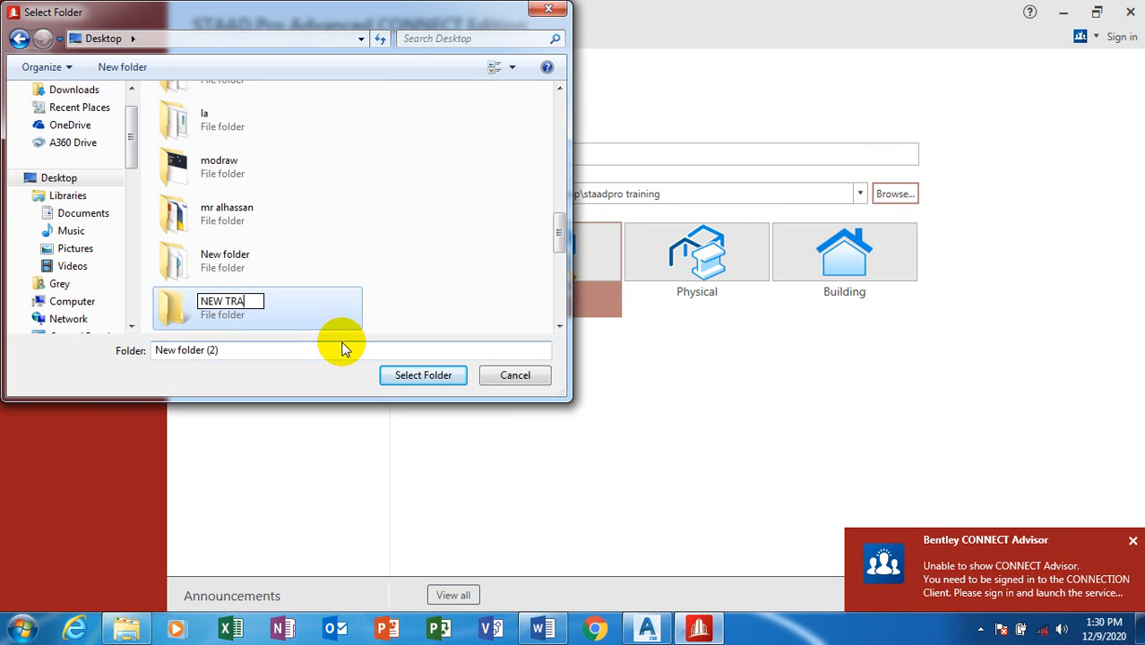
pyautogui.write('NS')
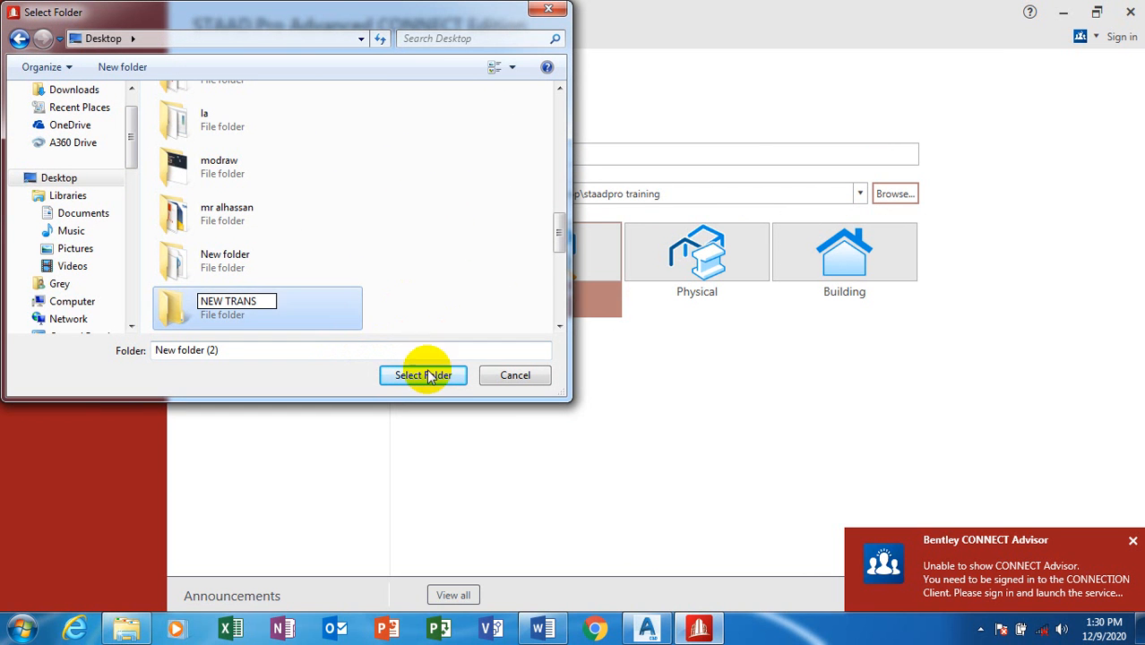
pyautogui.click(433, 377)
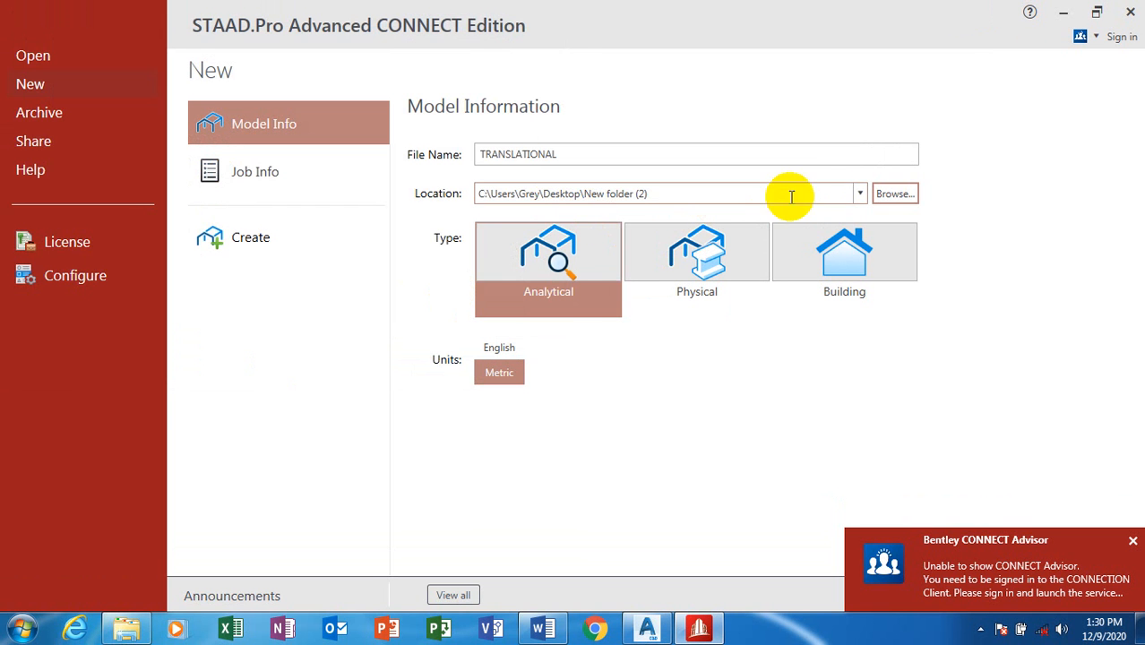
# Step: Browse the Desktop again and confirm NEW TRANS as the save folder
pyautogui.click(891, 195)
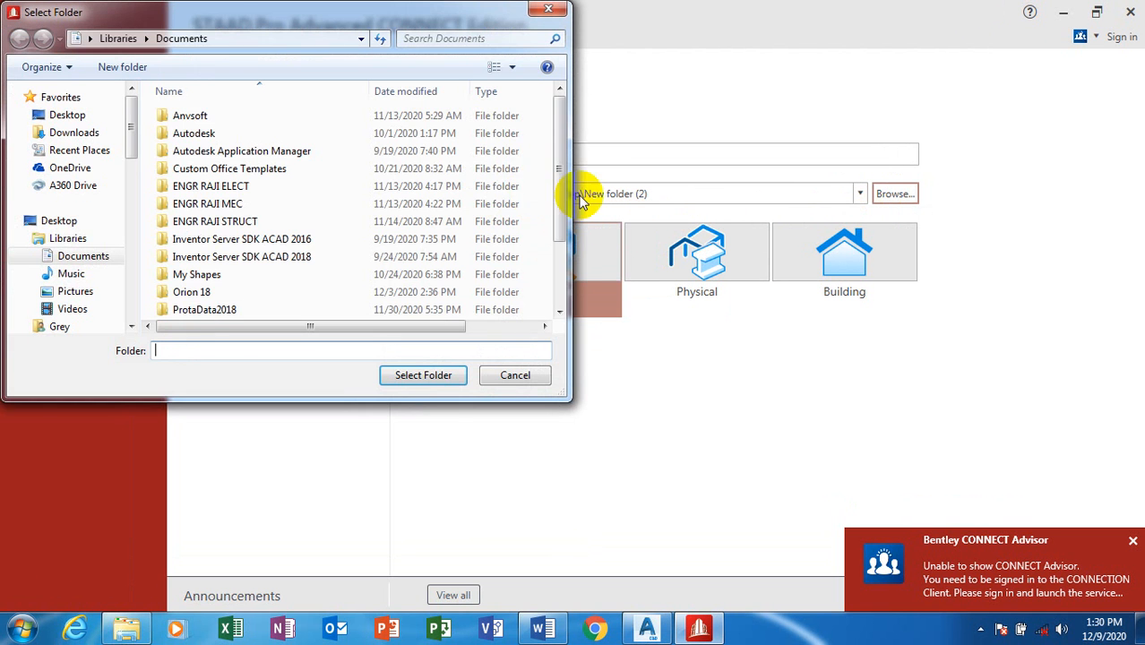
pyautogui.moveTo(562, 158); pyautogui.dragTo(557, 291)
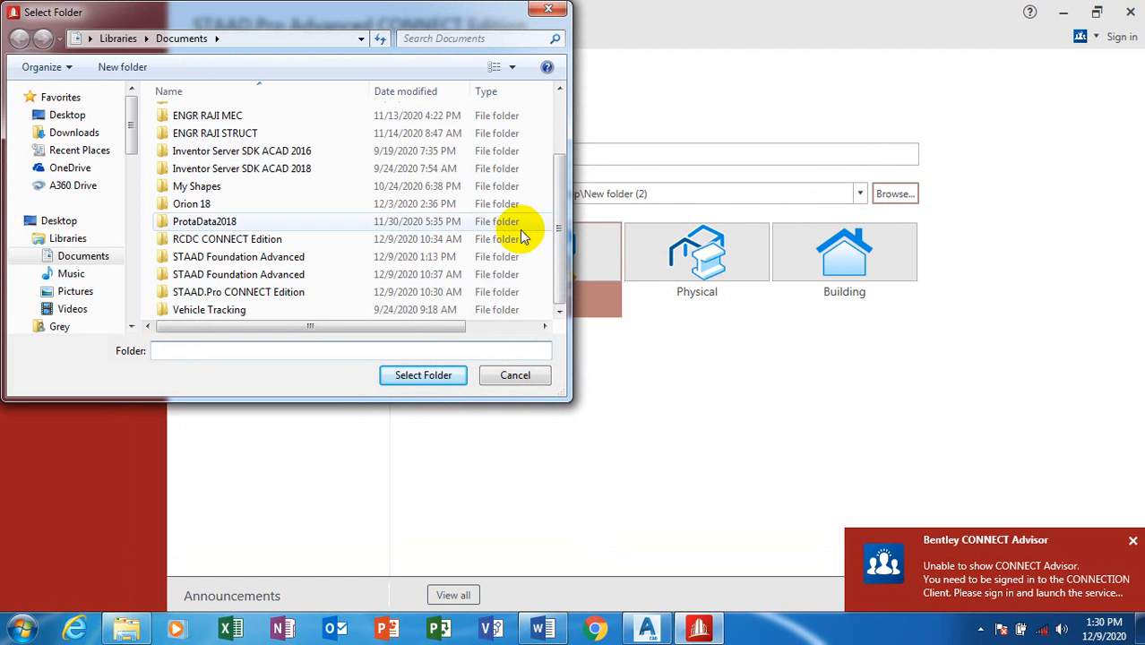
pyautogui.moveTo(560, 248); pyautogui.dragTo(557, 164)
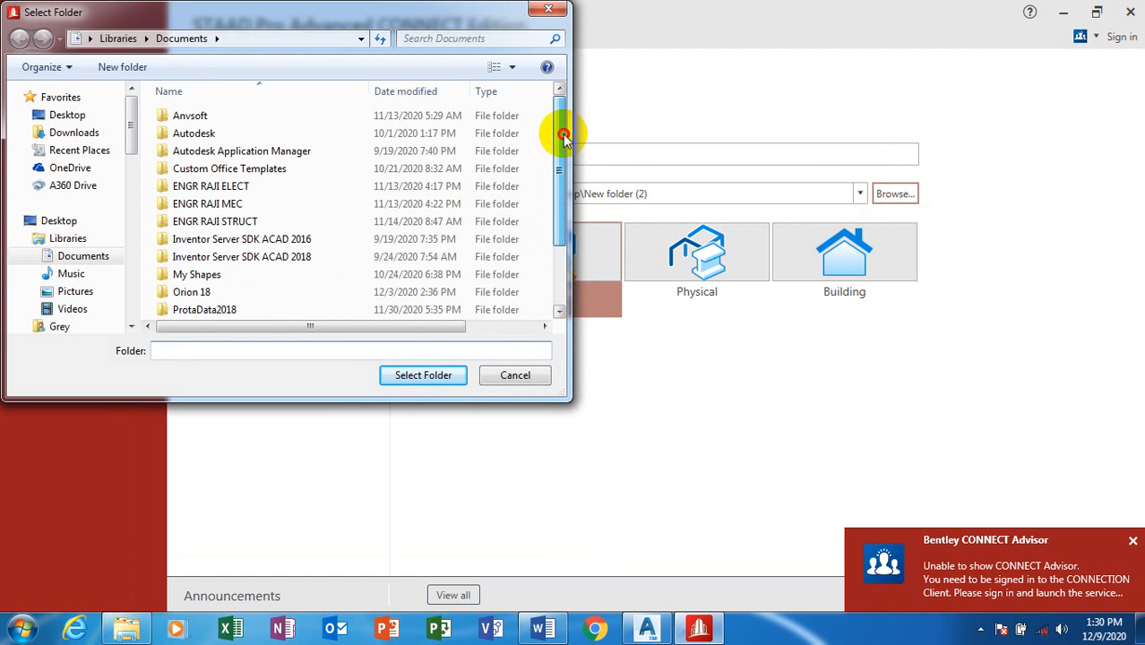
pyautogui.click(70, 115)
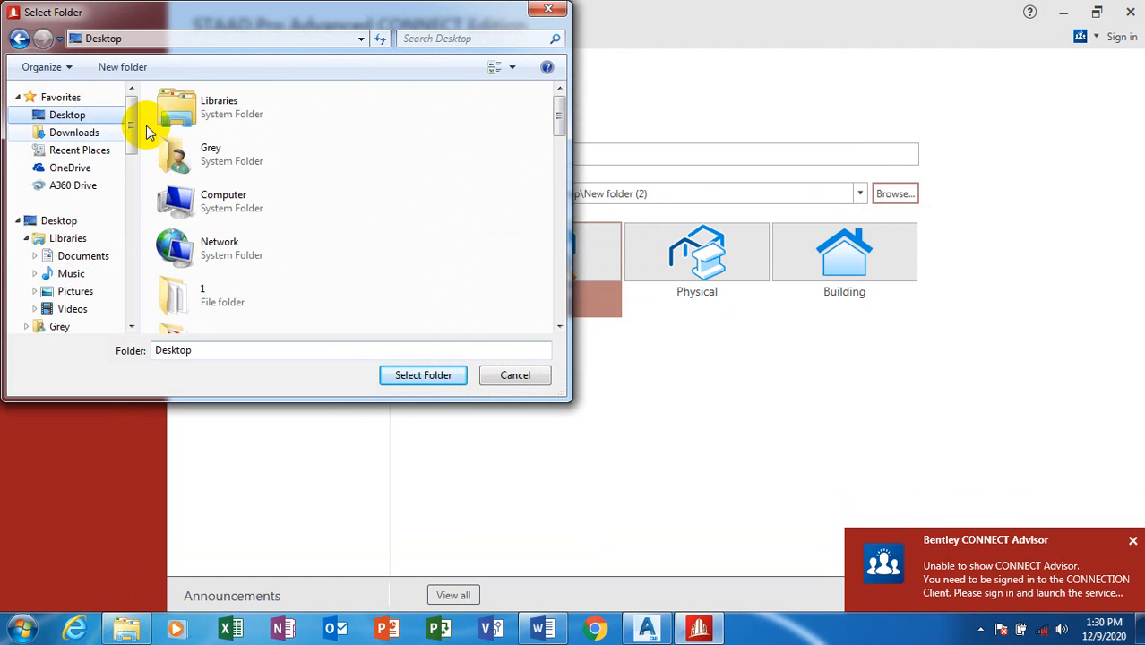
pyautogui.moveTo(557, 120); pyautogui.dragTo(555, 238)
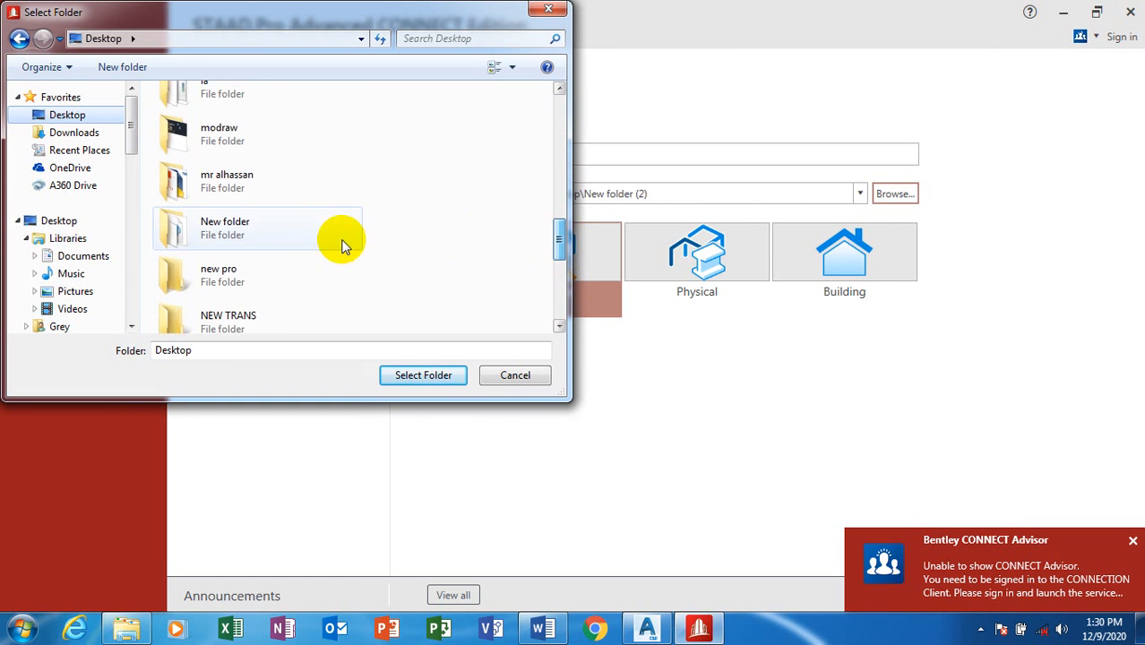
pyautogui.click(291, 321)
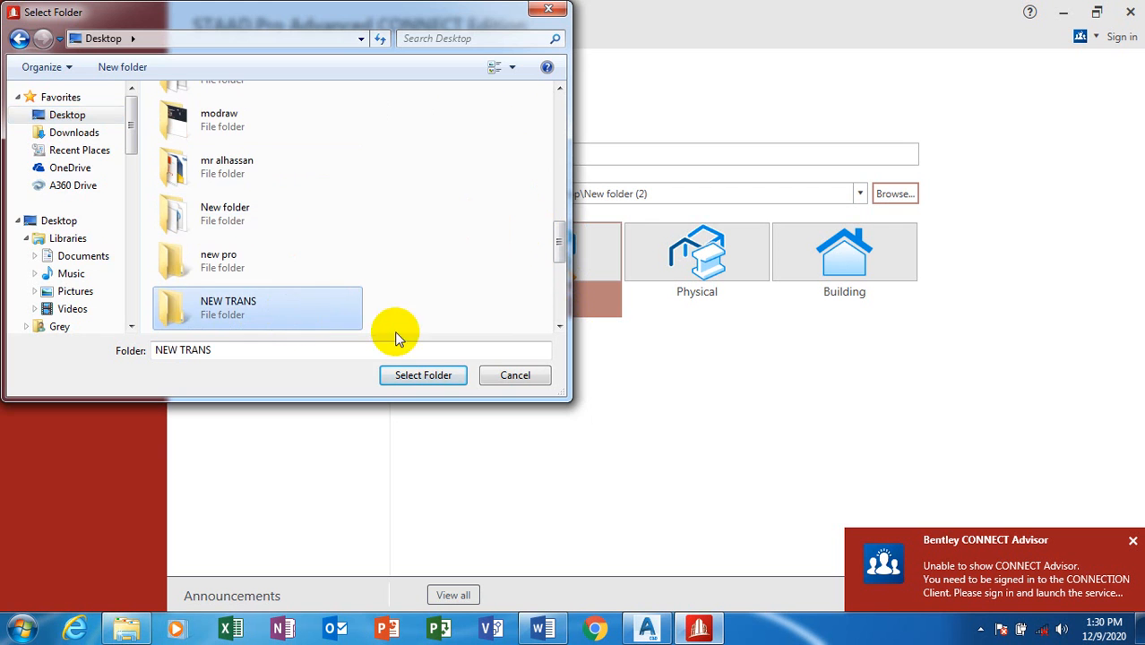
pyautogui.click(422, 375)
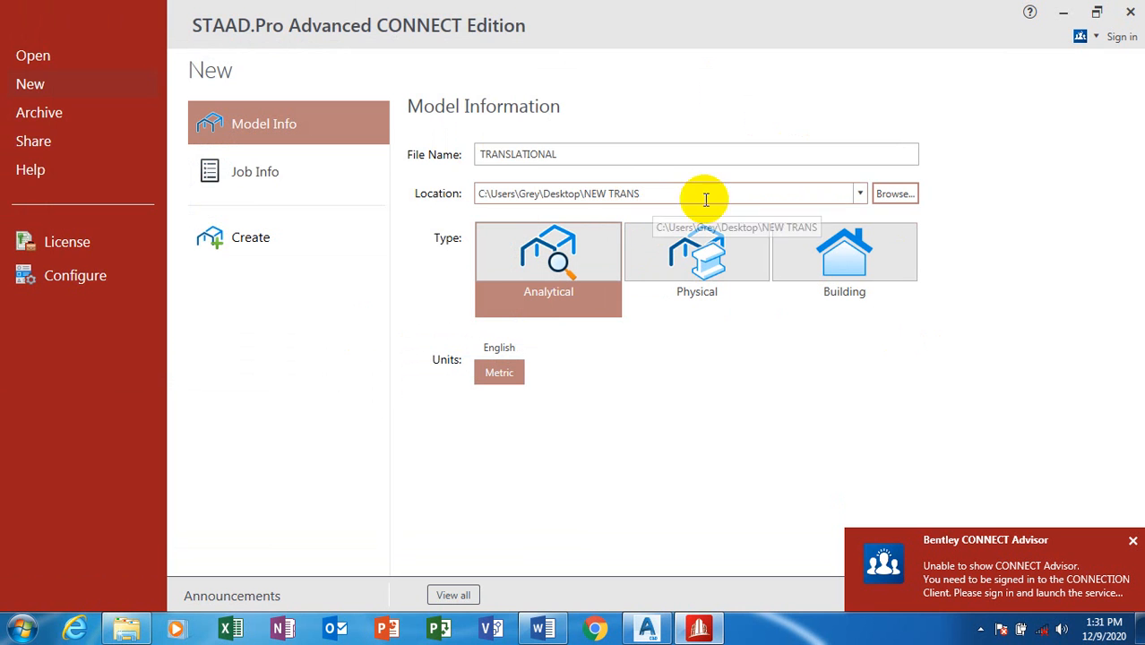
# Step: Change the save location to the Desktop's staadpro training folder and create the model
pyautogui.click(824, 192)
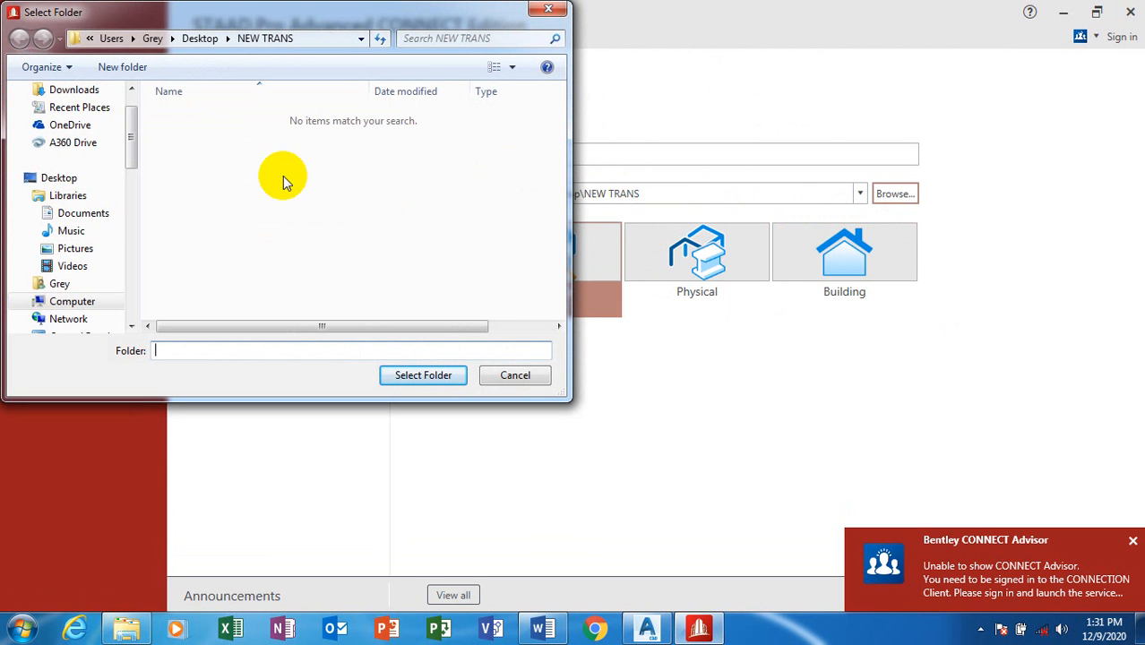
pyautogui.click(79, 184)
pyautogui.moveTo(557, 115); pyautogui.dragTo(558, 307)
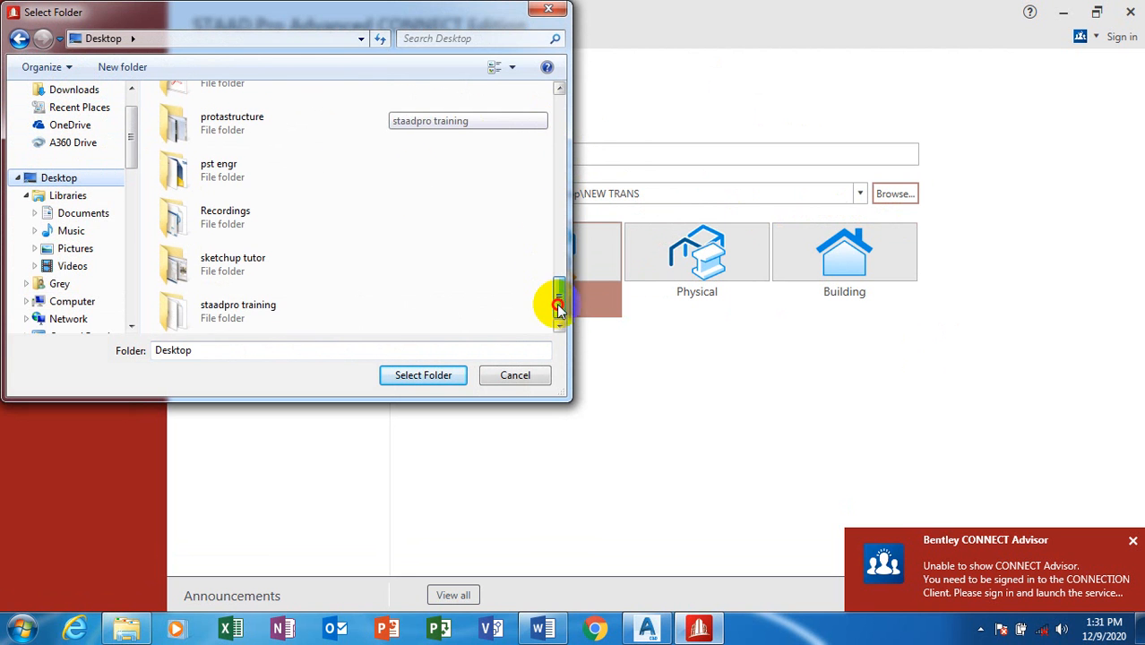
pyautogui.click(261, 313)
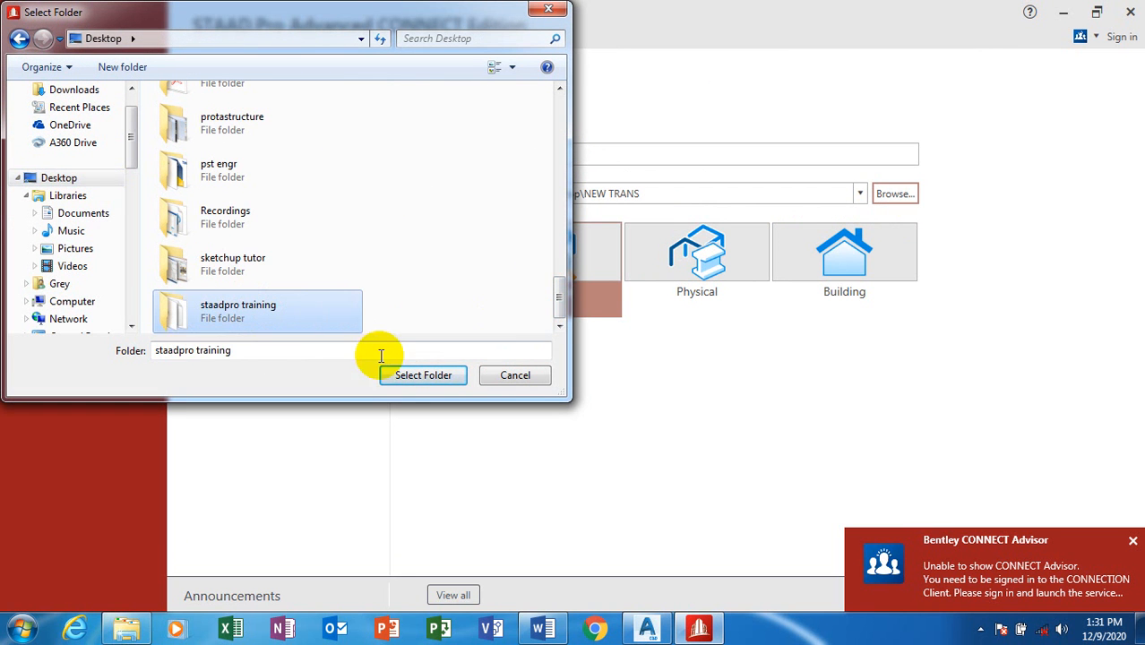
pyautogui.click(425, 374)
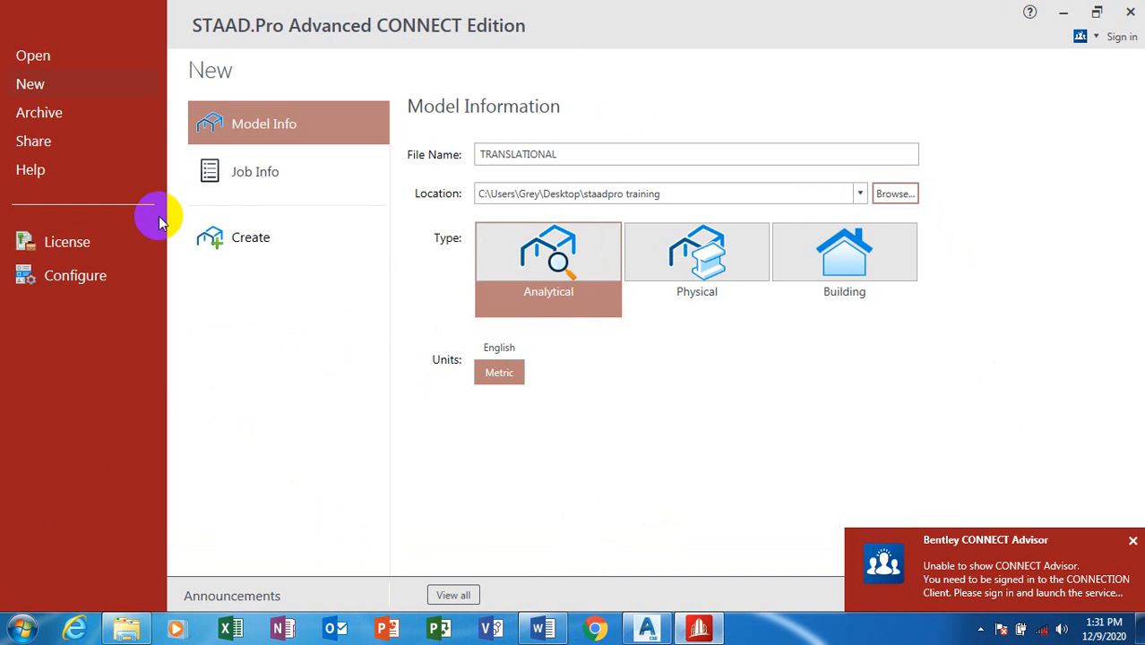
pyautogui.click(269, 240)
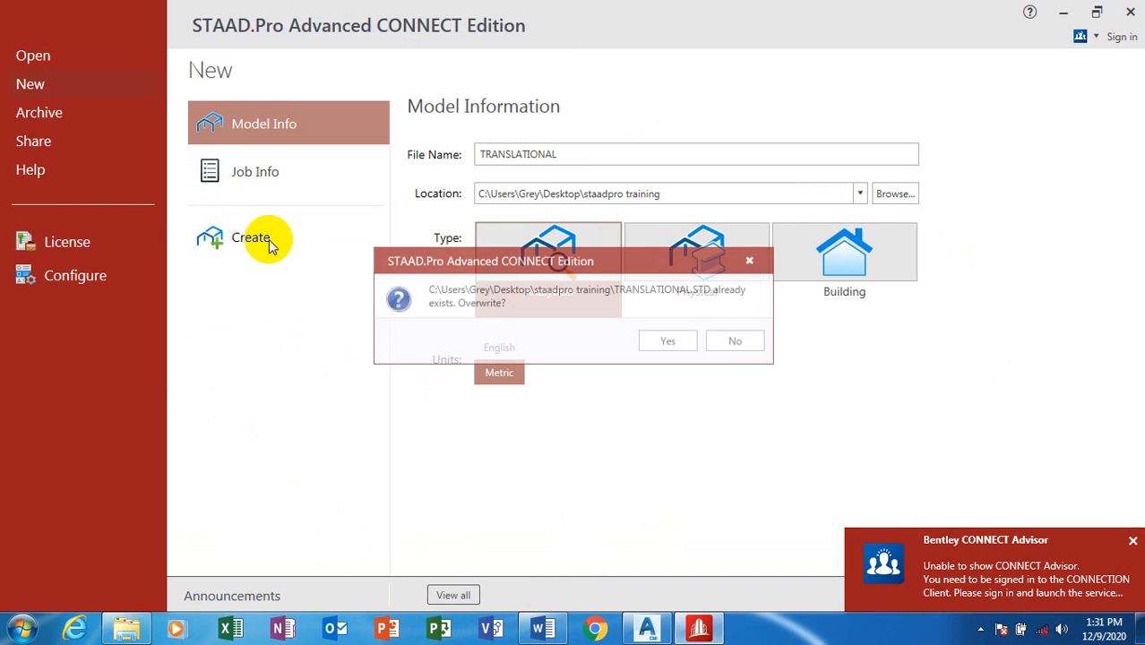
# Step: Overwrite the existing TRANSLATIONAL.STD file, then bring up the AutoCAD grid drawing
pyautogui.click(666, 342)
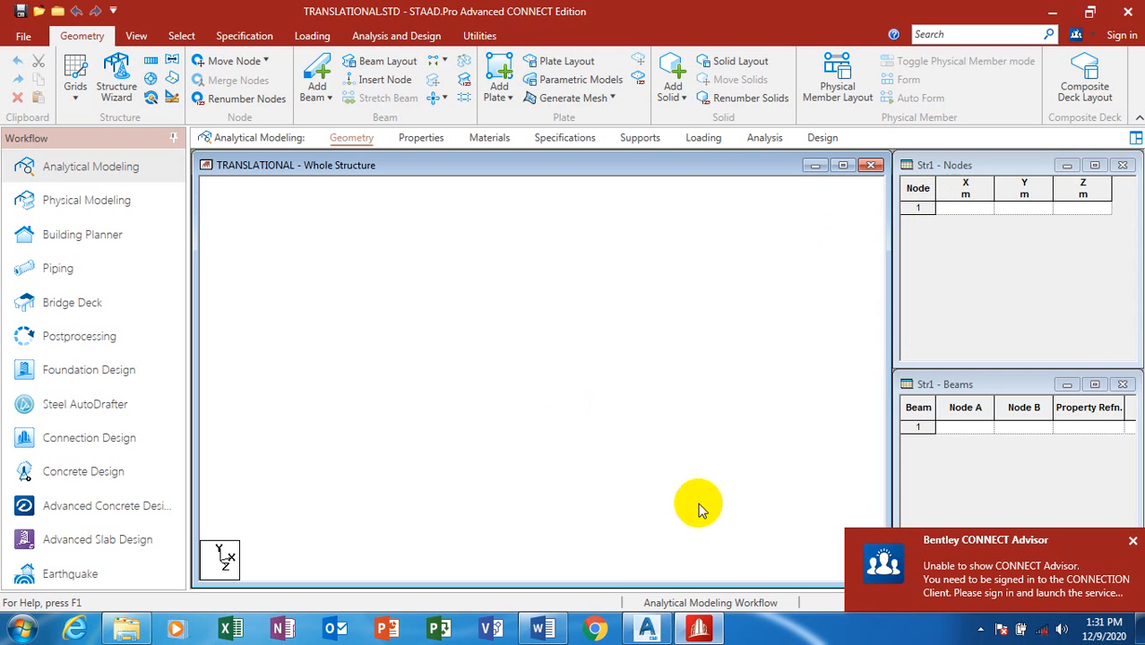
pyautogui.click(647, 629)
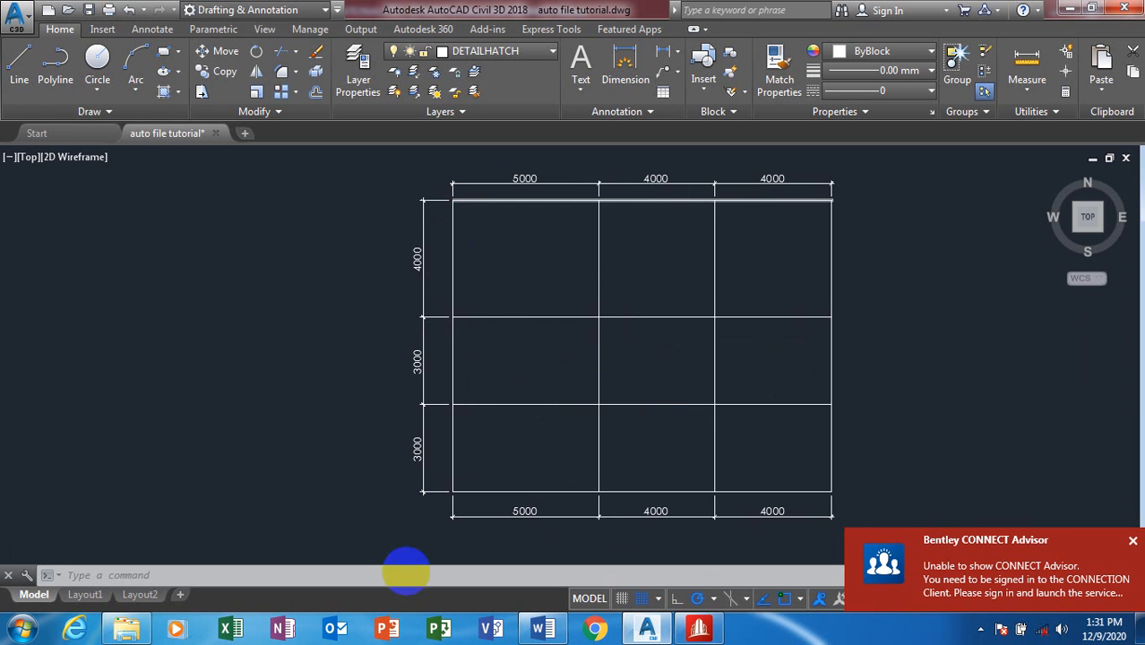
# Step: Zoom around the AutoCAD grid plan to read its bay dimensions
pyautogui.scroll(-5, 164, 294)
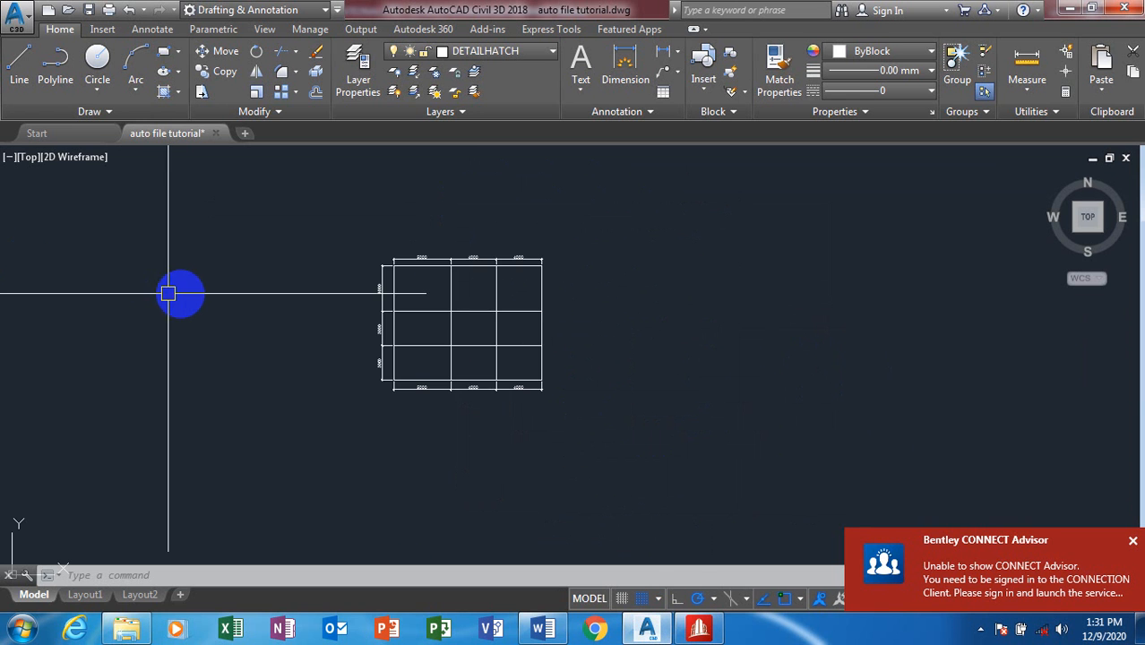
pyautogui.scroll(-5, 864, 338)
pyautogui.scroll(-4, 865, 339)
pyautogui.scroll(-6, 643, 333)
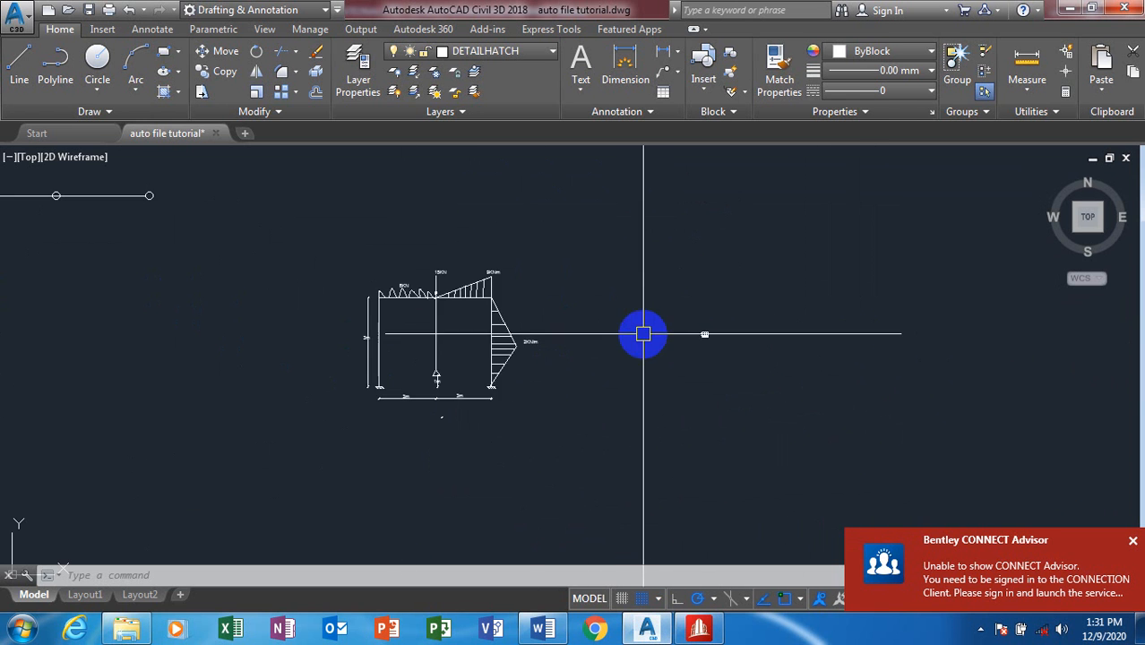
pyautogui.scroll(10, 54, 229)
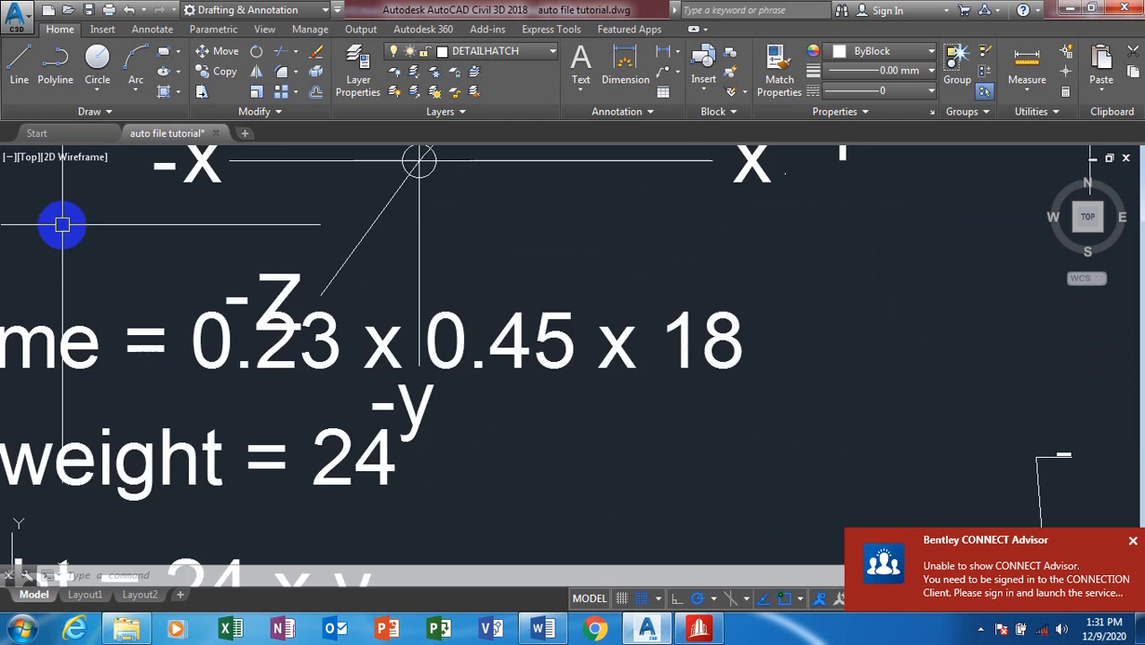
pyautogui.scroll(-2, 295, 432)
pyautogui.scroll(-1, 328, 439)
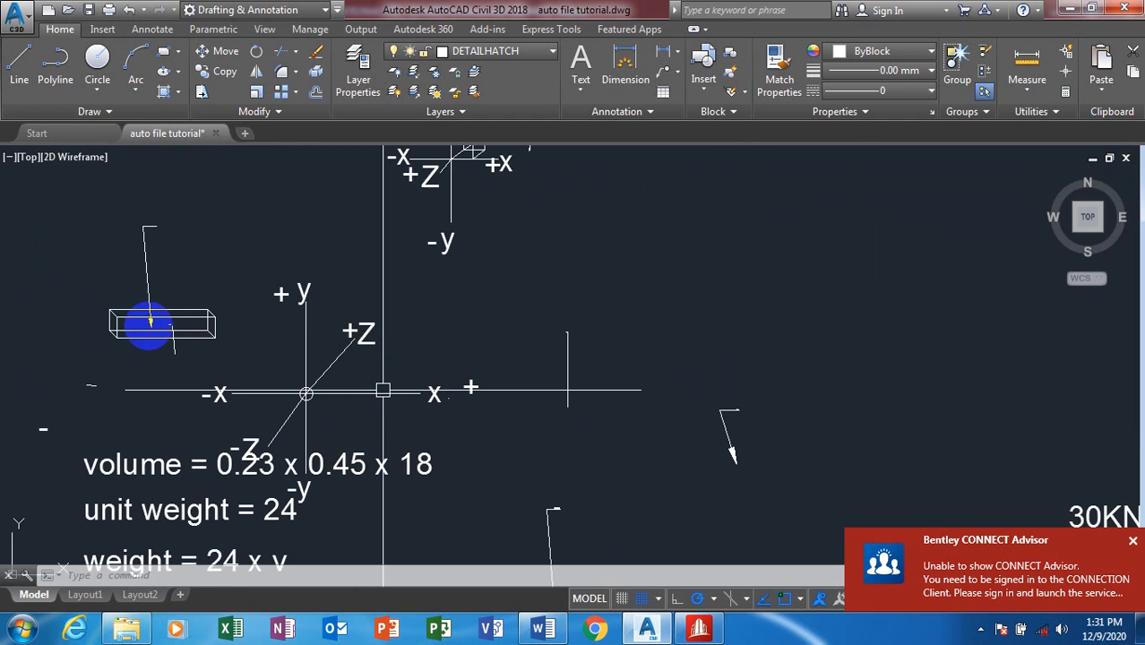
pyautogui.scroll(-6, 102, 260)
pyautogui.scroll(-3, 146, 289)
pyautogui.scroll(-2, 148, 292)
pyautogui.scroll(5, 389, 340)
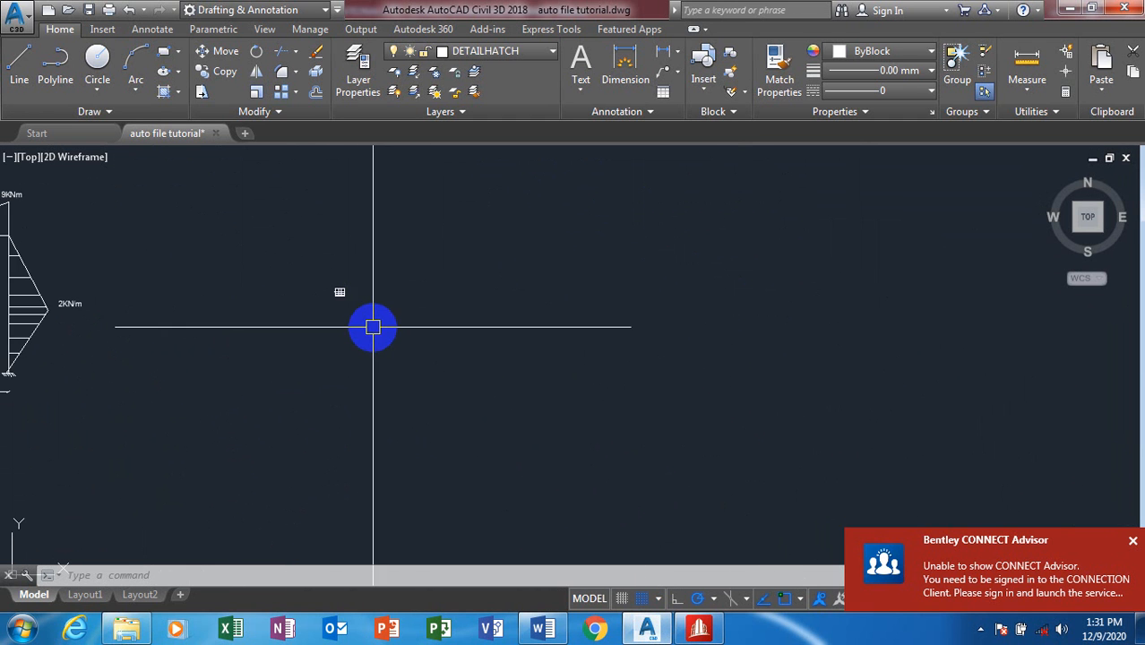
pyautogui.scroll(3, 373, 327)
pyautogui.scroll(4, 335, 286)
pyautogui.scroll(5, 305, 244)
pyautogui.scroll(2, 219, 242)
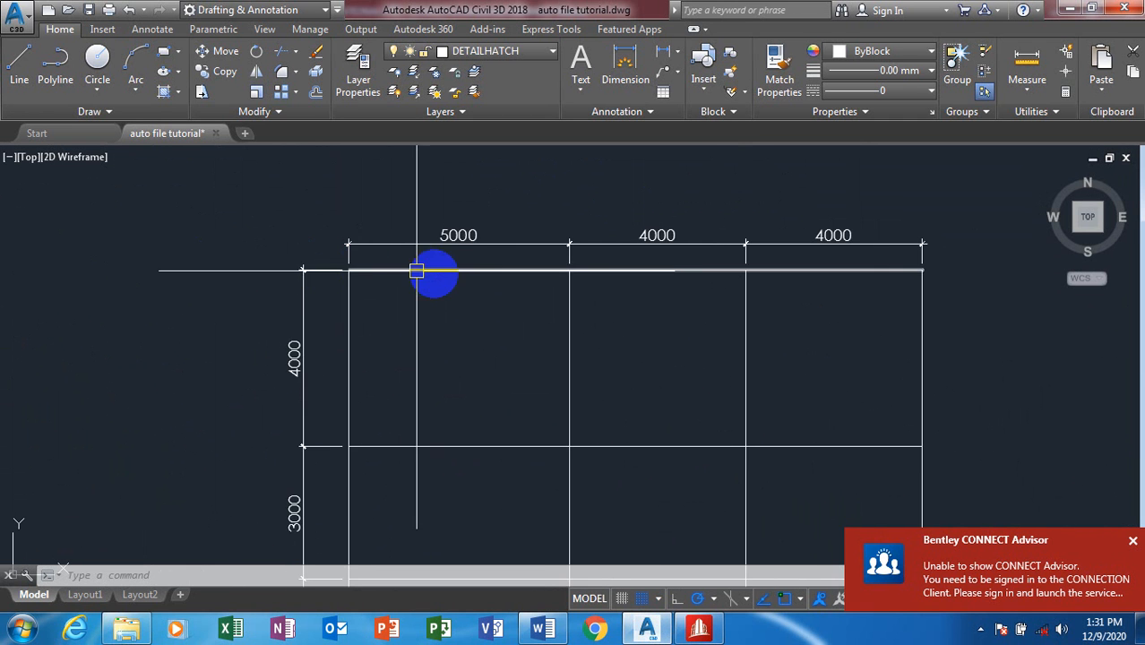
pyautogui.scroll(-4, 462, 367)
pyautogui.scroll(2, 462, 361)
pyautogui.scroll(2, 516, 402)
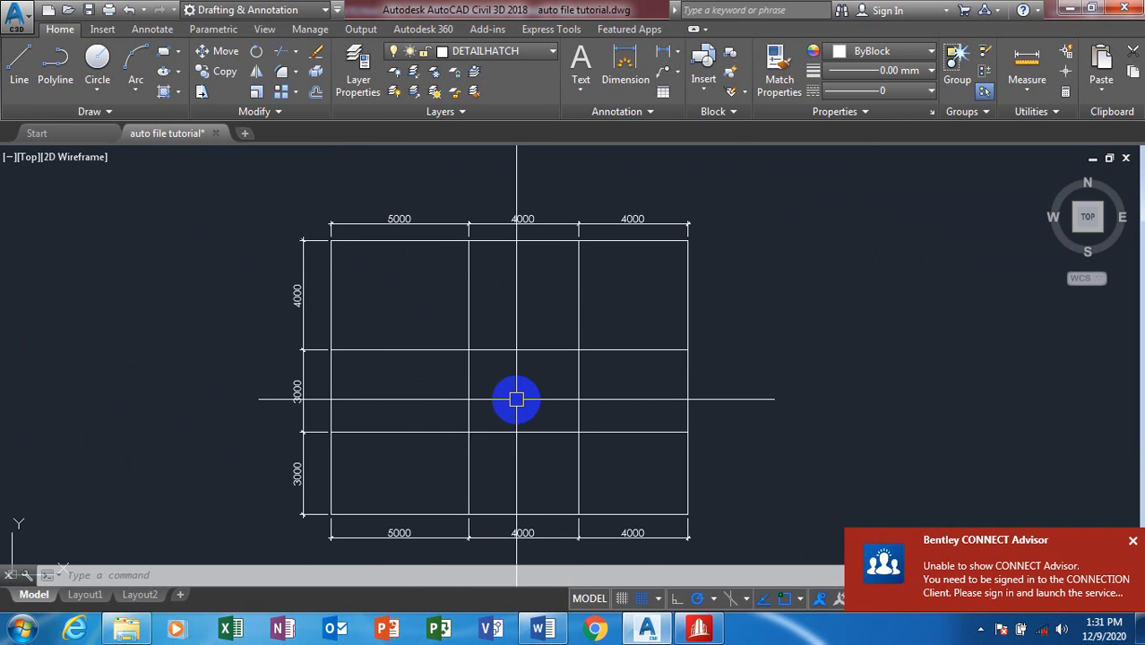
pyautogui.moveTo(703, 630)
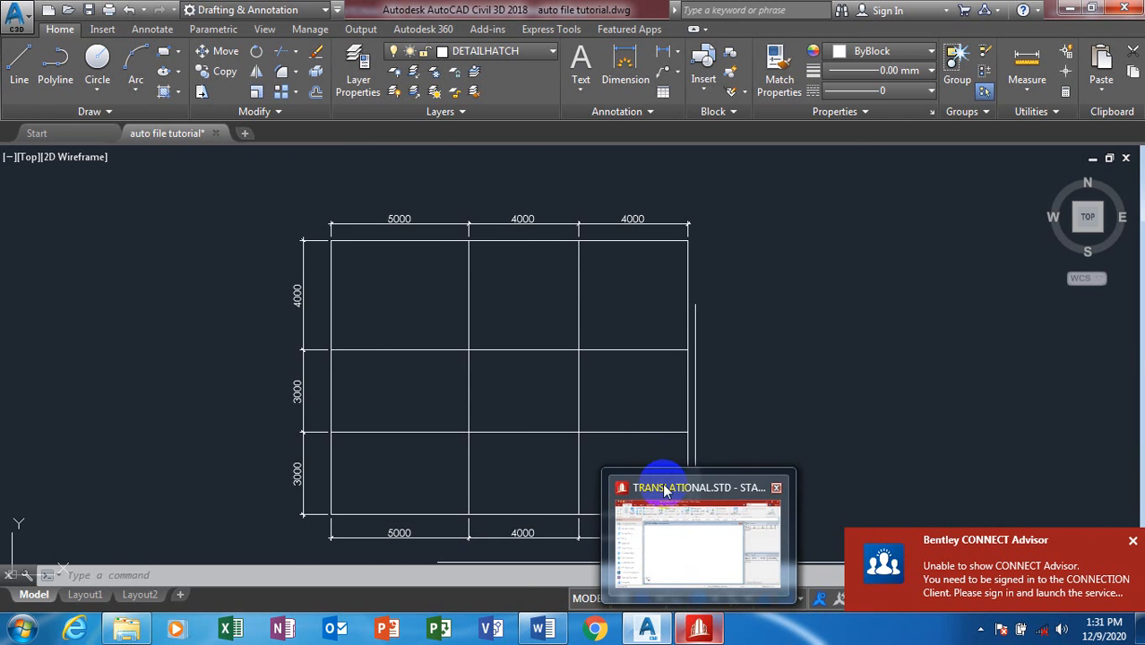
pyautogui.click(684, 535)
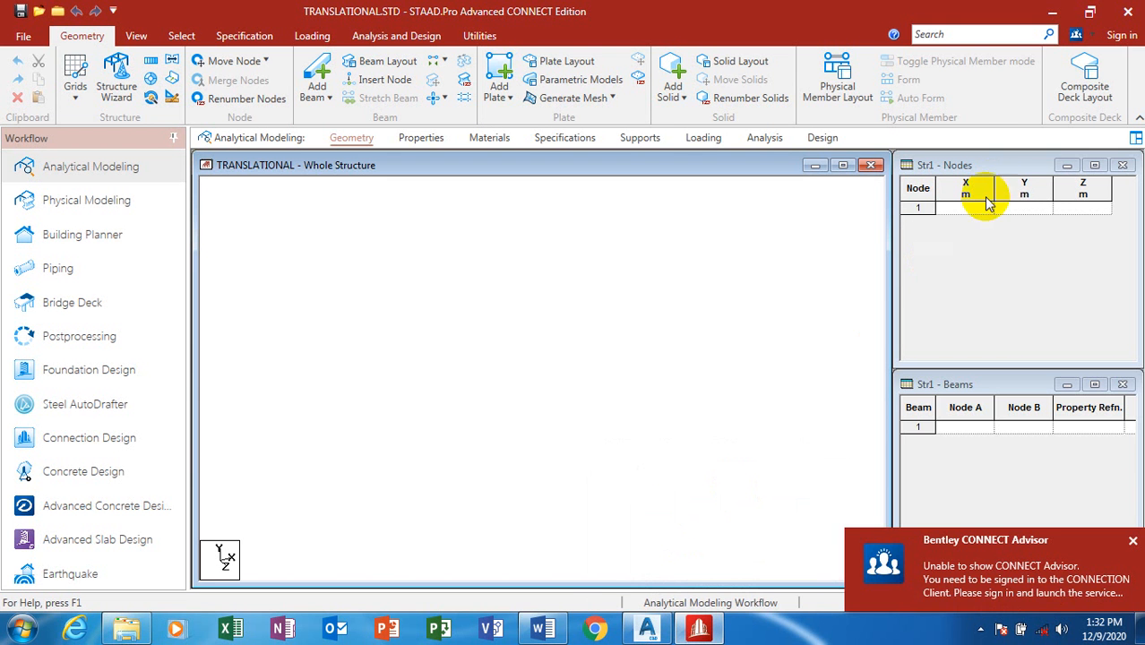
# Step: Recheck the 5000/4000/4000 and 4000/3000/3000 spacings, then return to the empty STAAD.Pro model
pyautogui.click(648, 631)
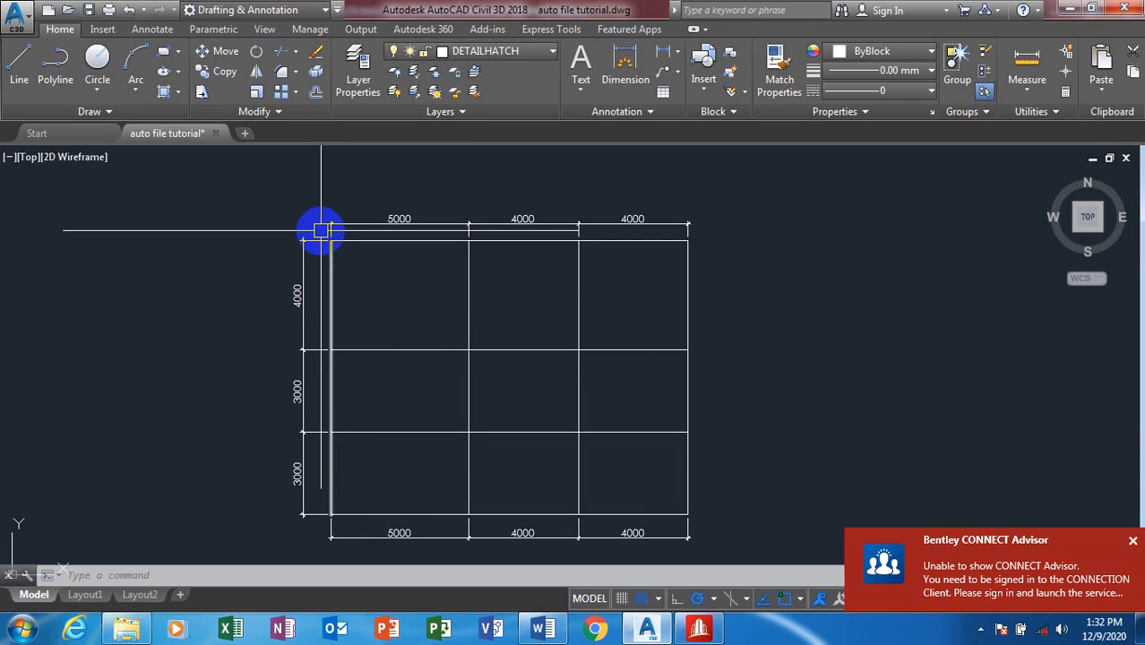
pyautogui.scroll(2, 325, 241)
pyautogui.scroll(3, 332, 236)
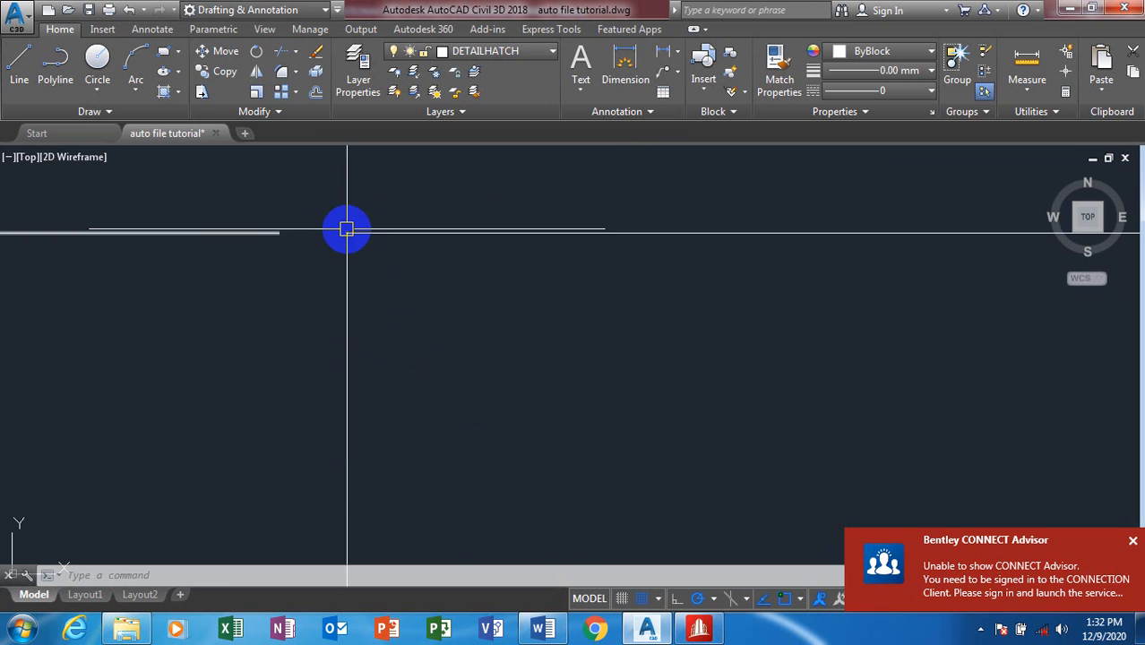
pyautogui.scroll(-3, 344, 226)
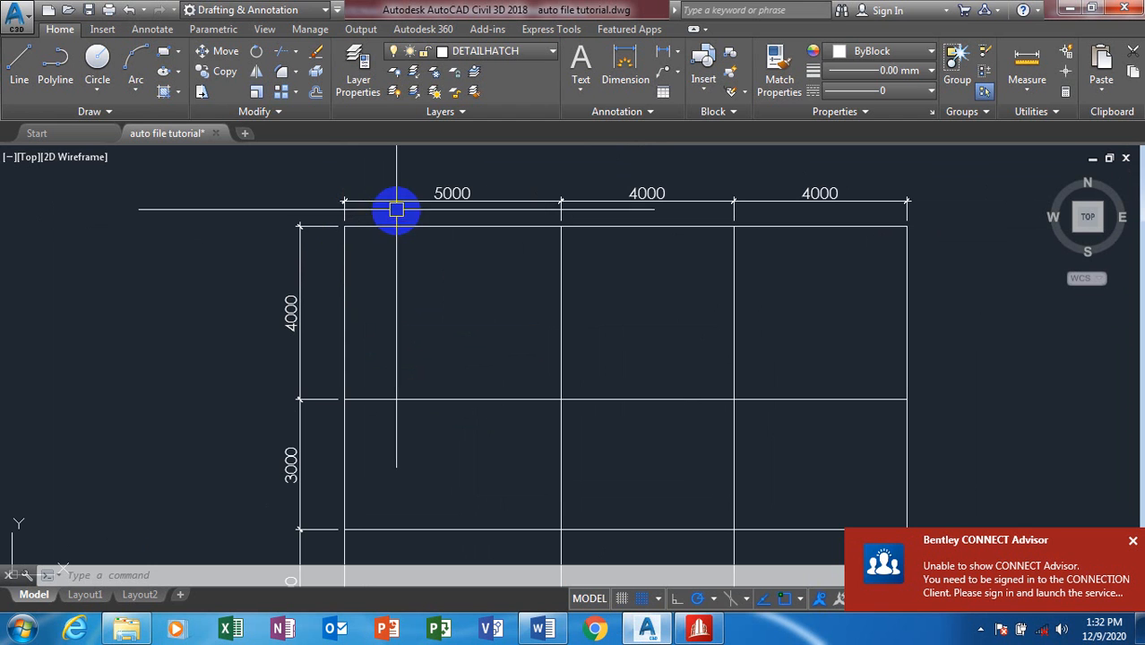
pyautogui.moveTo(698, 629)
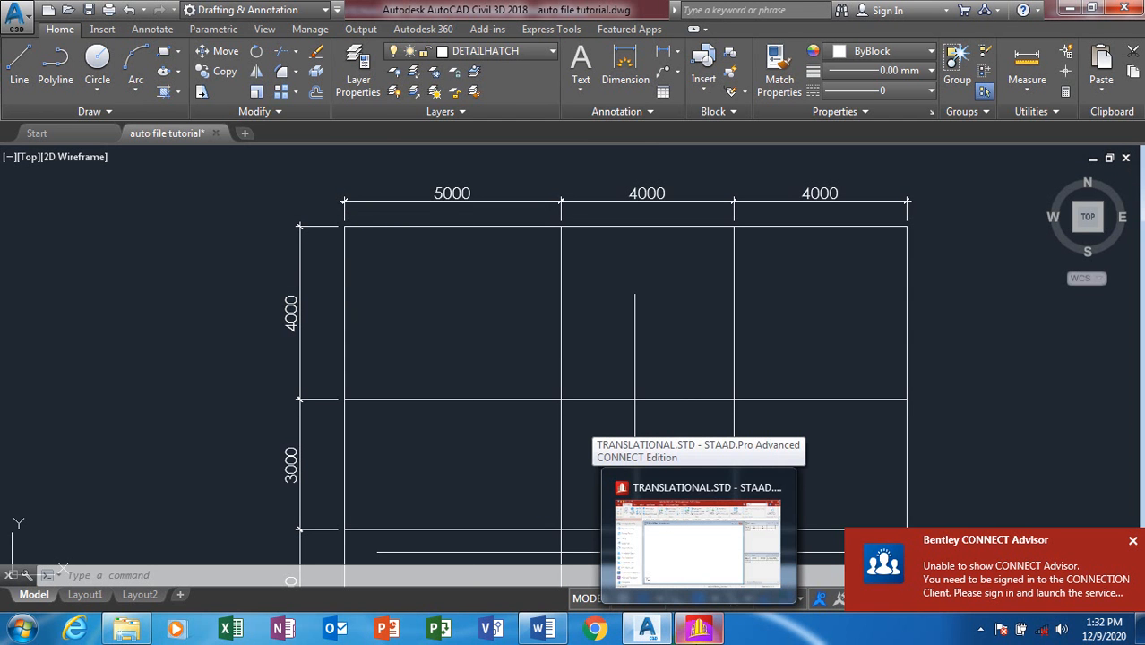
pyautogui.click(722, 557)
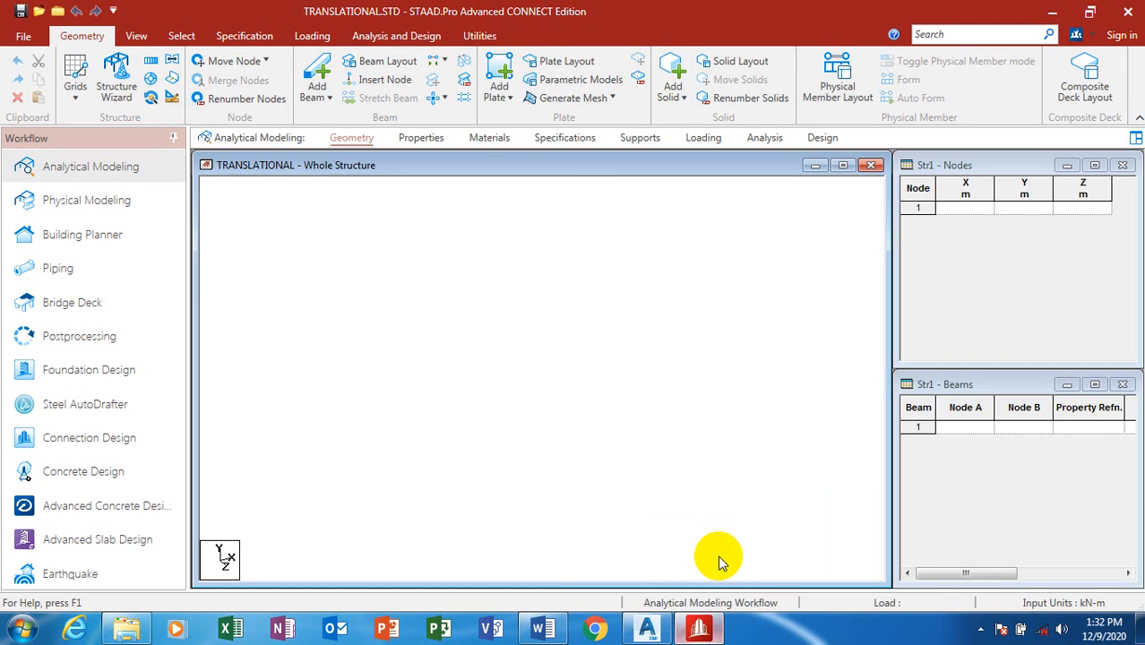
# Step: Enter X = 0 for node 1 and recheck the bay widths in AutoCAD
pyautogui.click(967, 209)
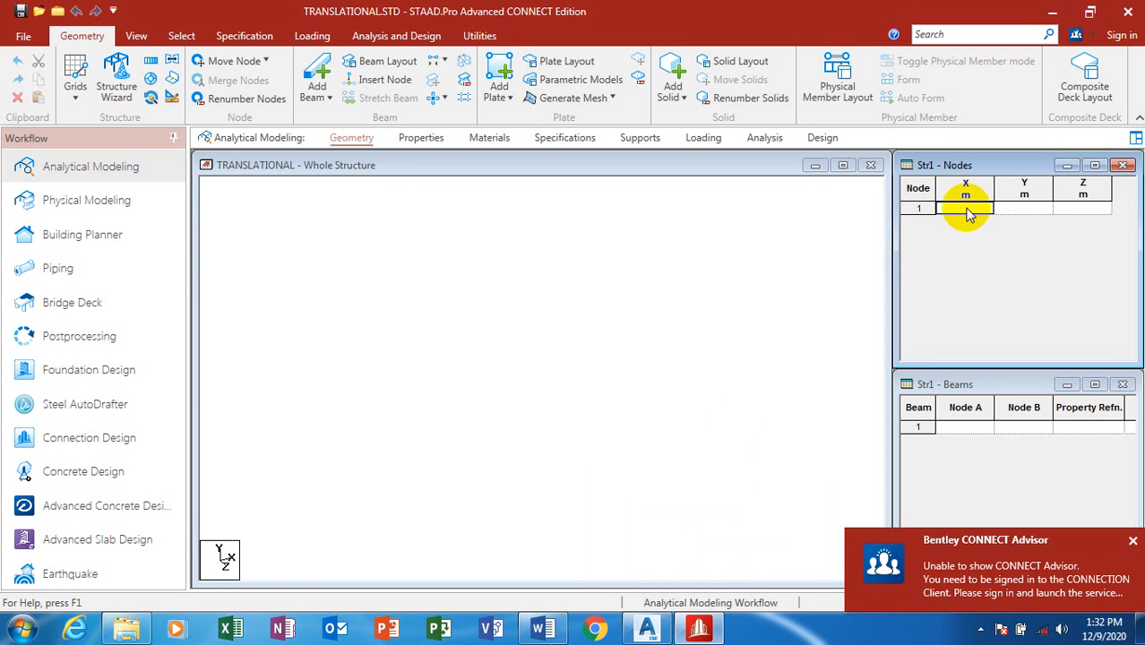
pyautogui.write('0')
pyautogui.press('Tab')
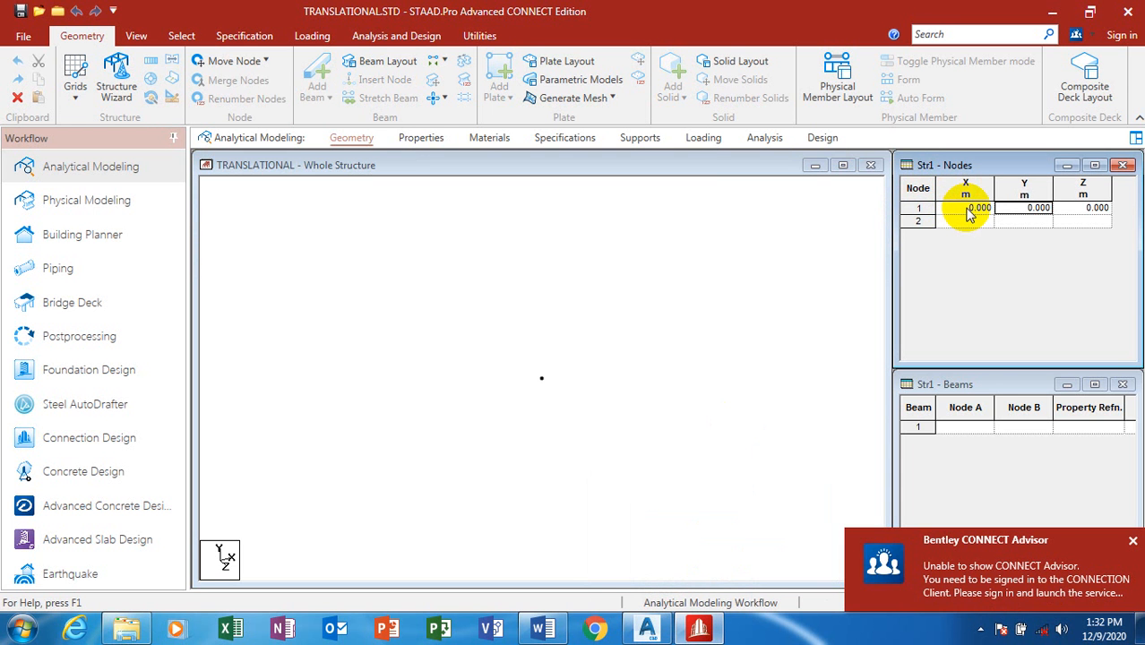
pyautogui.click(657, 631)
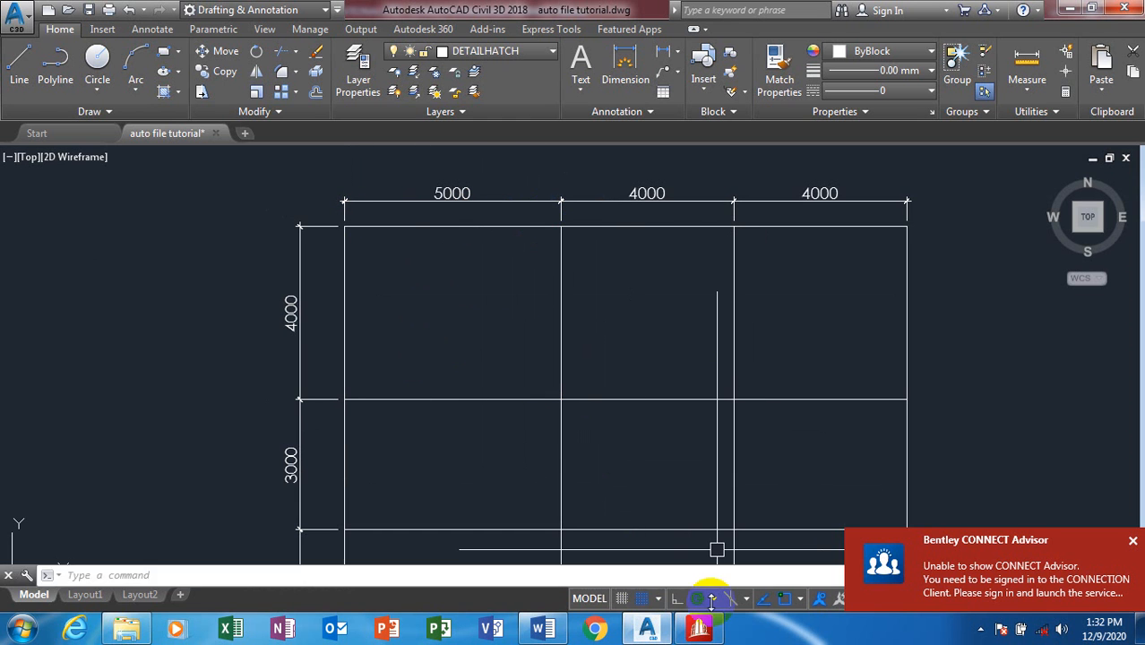
pyautogui.moveTo(700, 631)
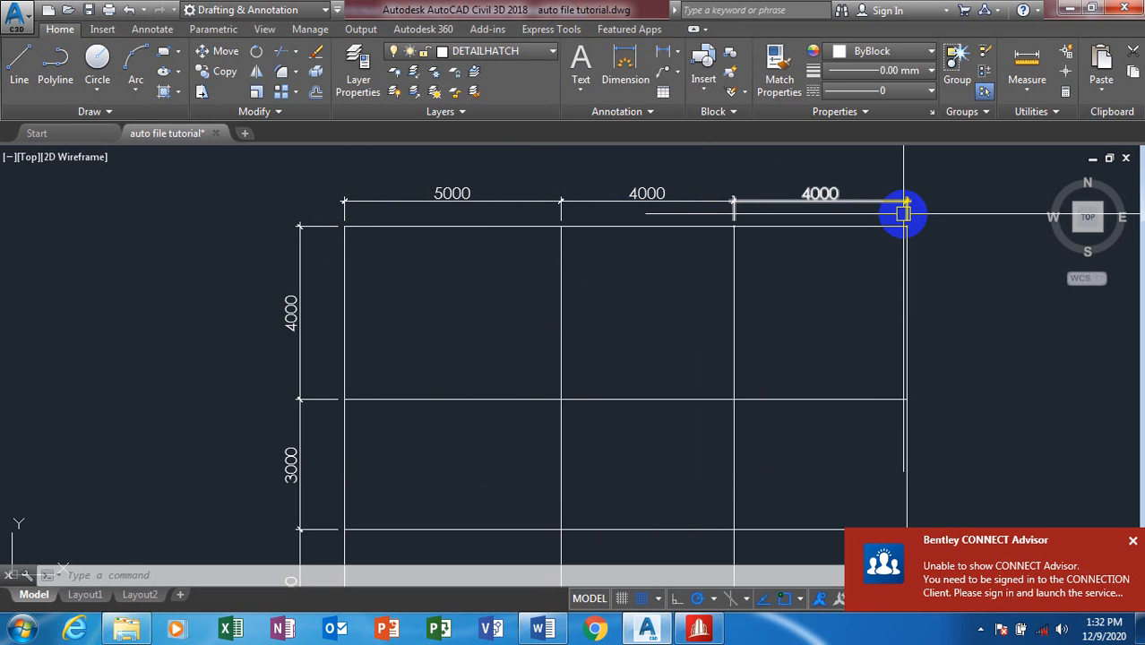
pyautogui.moveTo(903, 212)
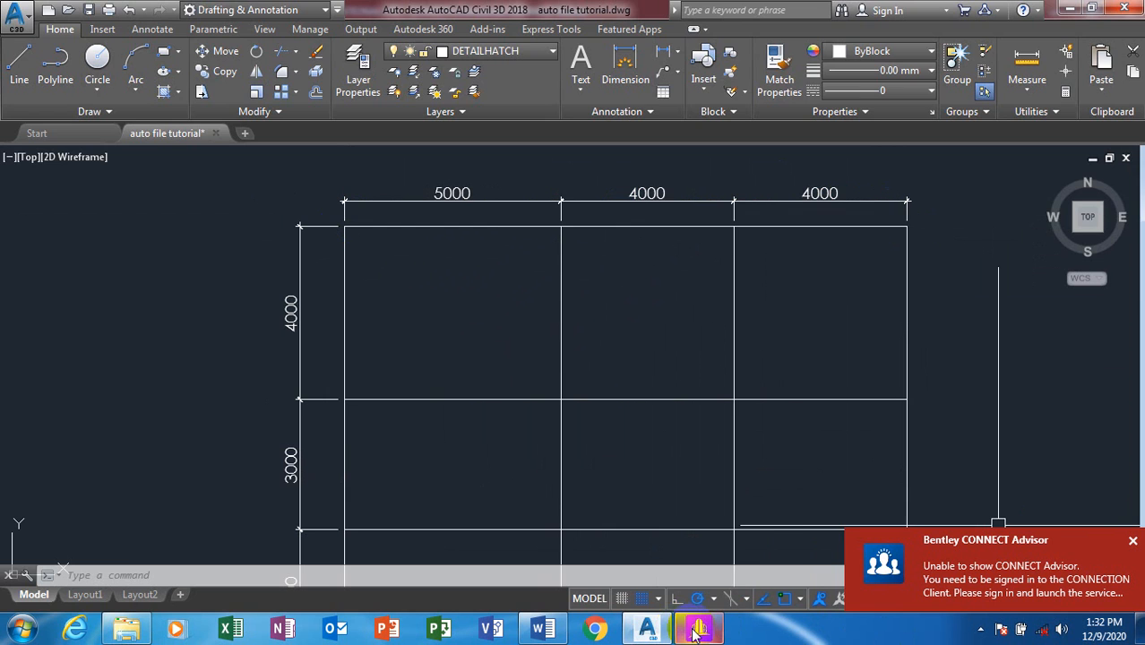
pyautogui.click(697, 573)
# Step: Enter nodes 2–4 at X = 5, 9 and 13 m in the Nodes table
pyautogui.click(956, 224)
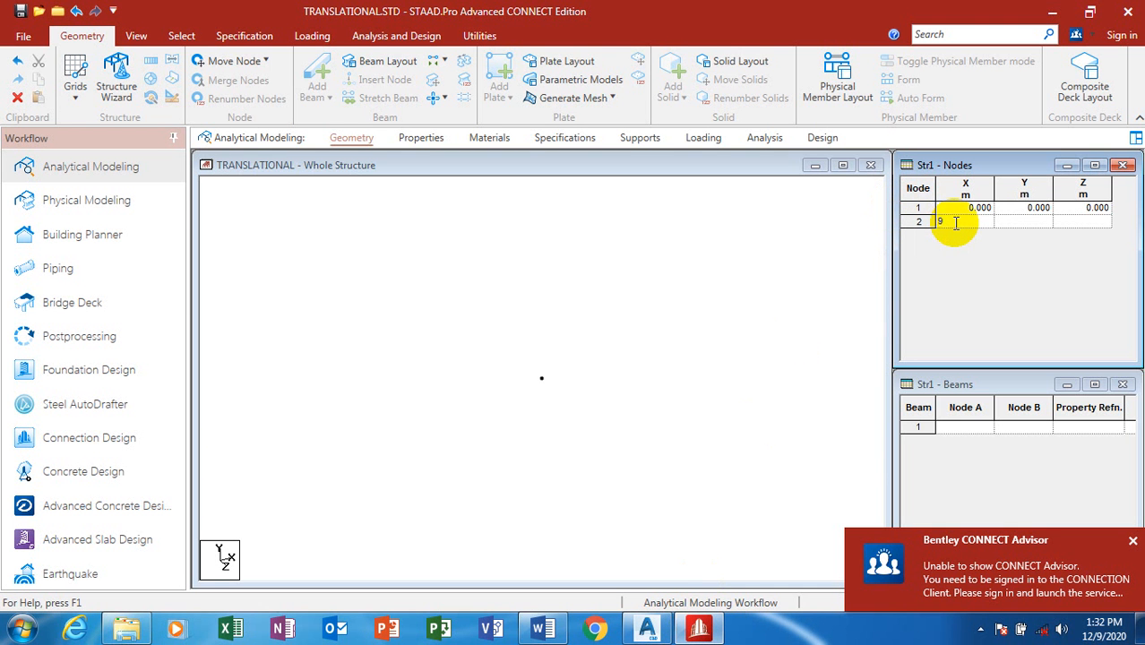
pyautogui.write('9')
pyautogui.press('Tab')
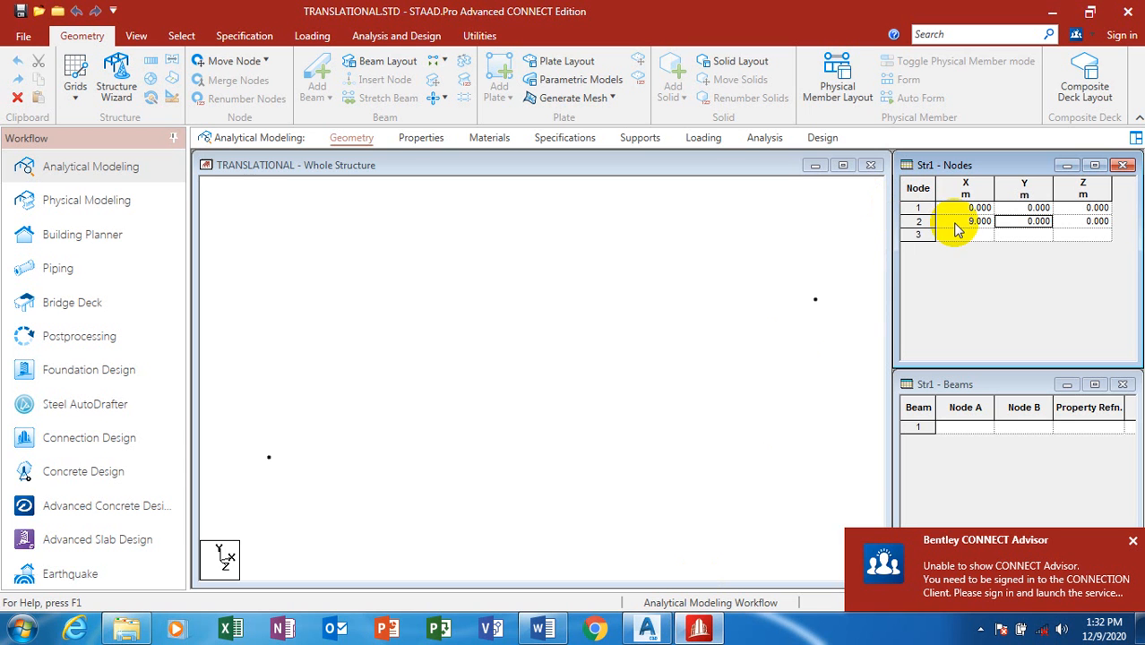
pyautogui.click(970, 222)
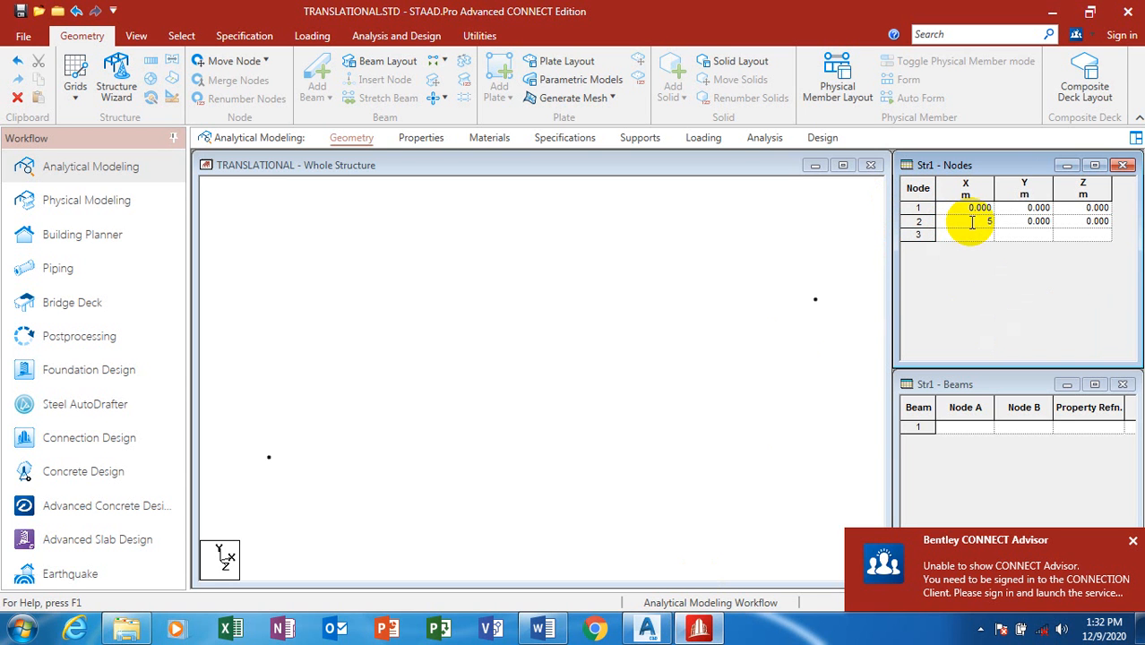
pyautogui.write('5')
pyautogui.click(983, 234)
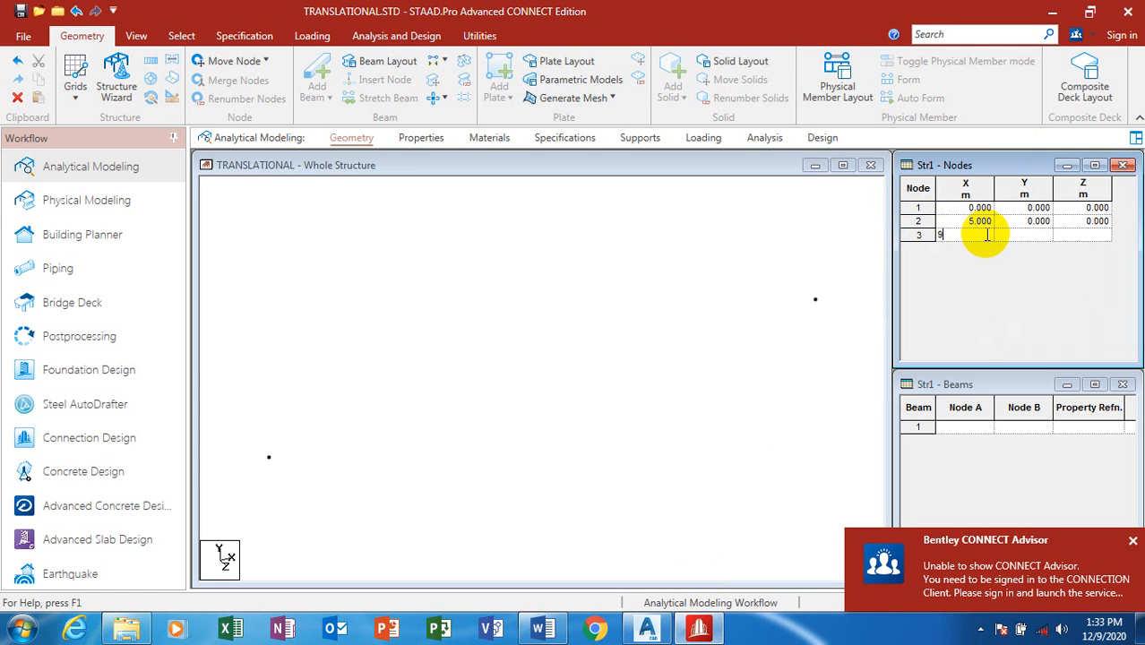
pyautogui.write('9')
pyautogui.press('Return')
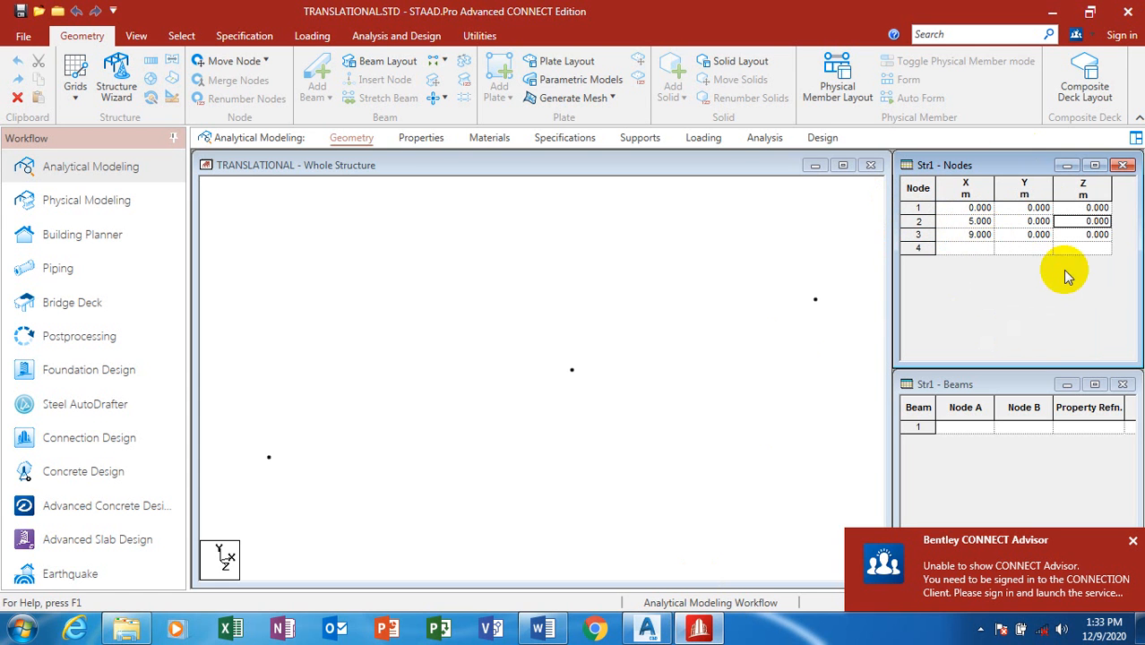
pyautogui.click(971, 251)
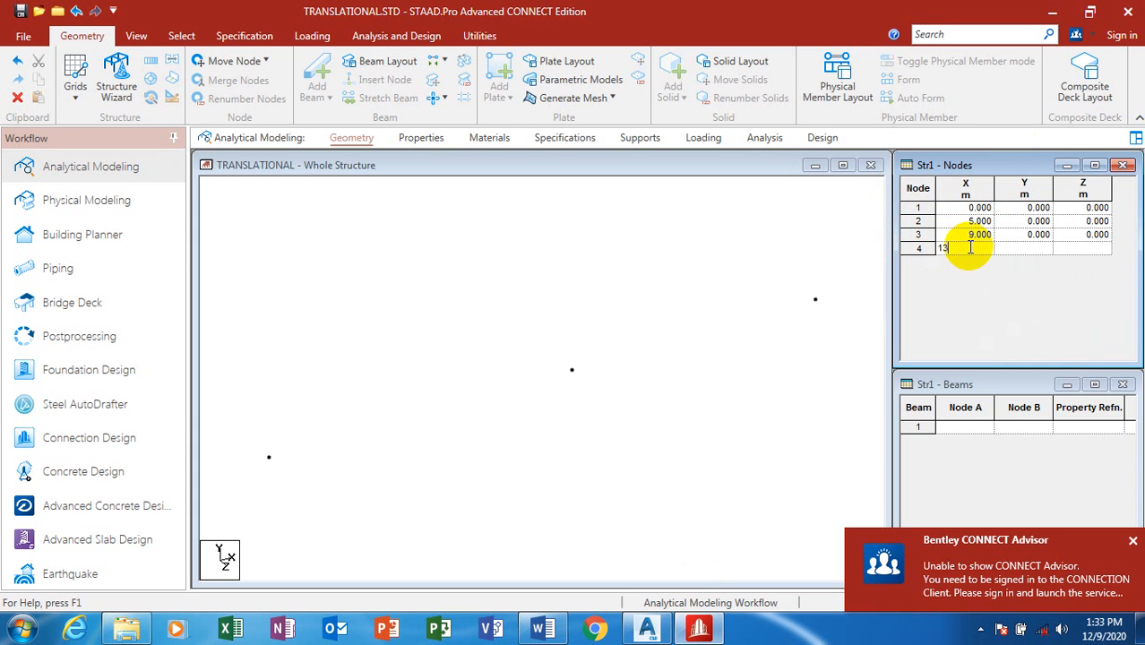
pyautogui.write('13')
pyautogui.press('Return')
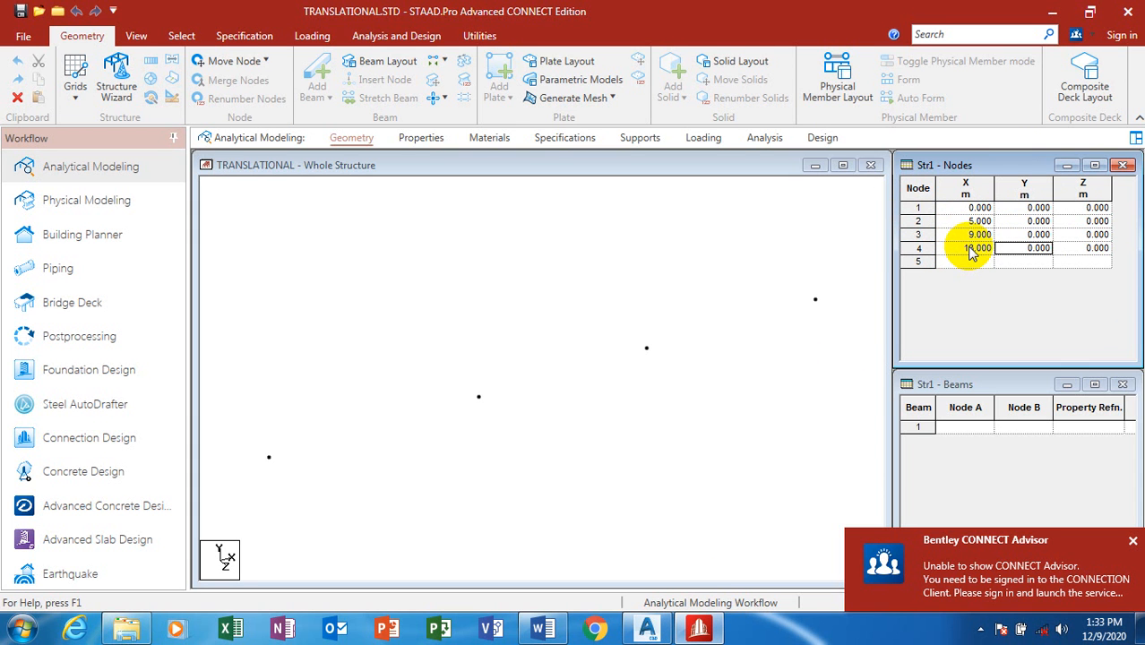
# Step: Show the four base nodes in Front View (+Z)
pyautogui.click(136, 36)
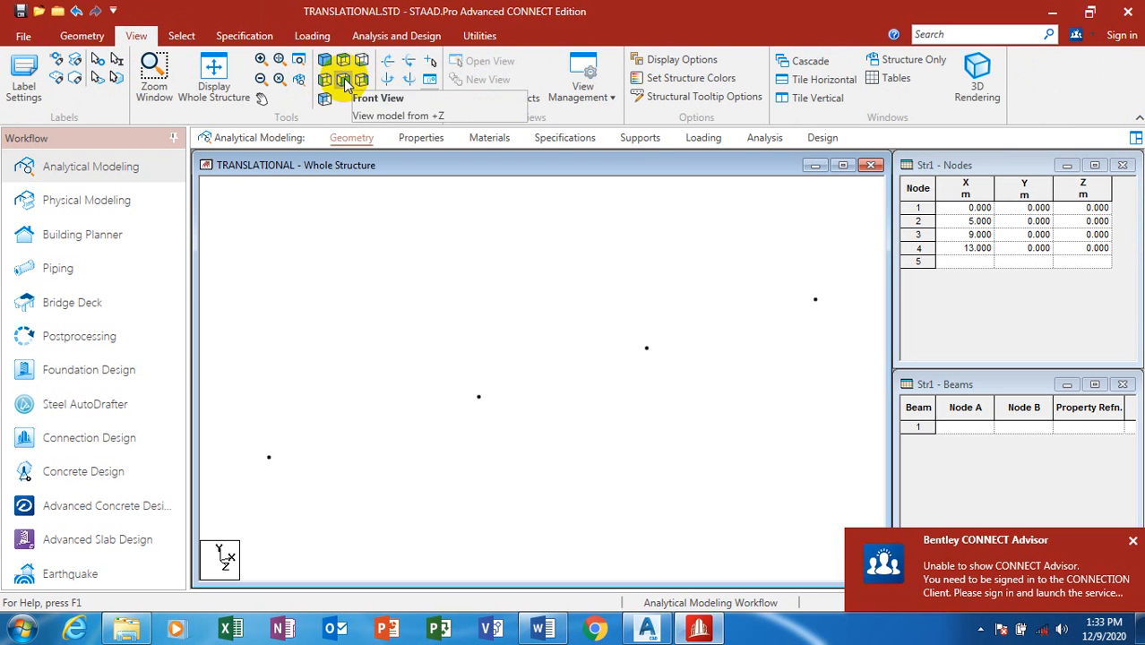
pyautogui.click(344, 80)
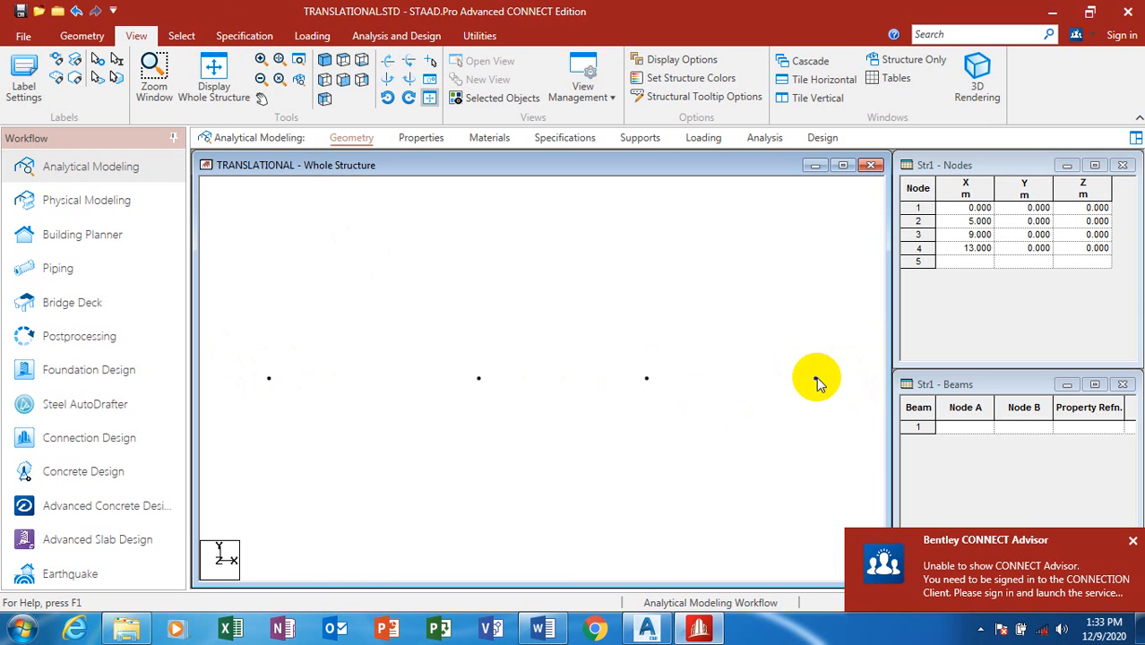
# Step: Window-select the four base nodes with the Node Cursor and bring up Translational Repeat
pyautogui.click(181, 38)
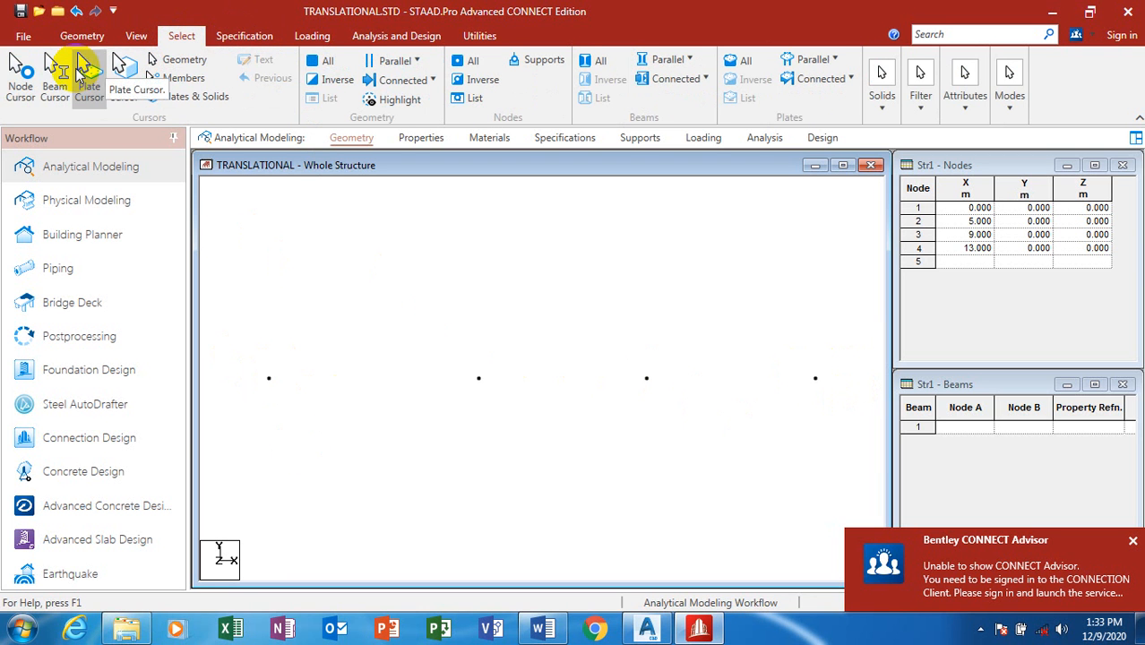
pyautogui.click(25, 72)
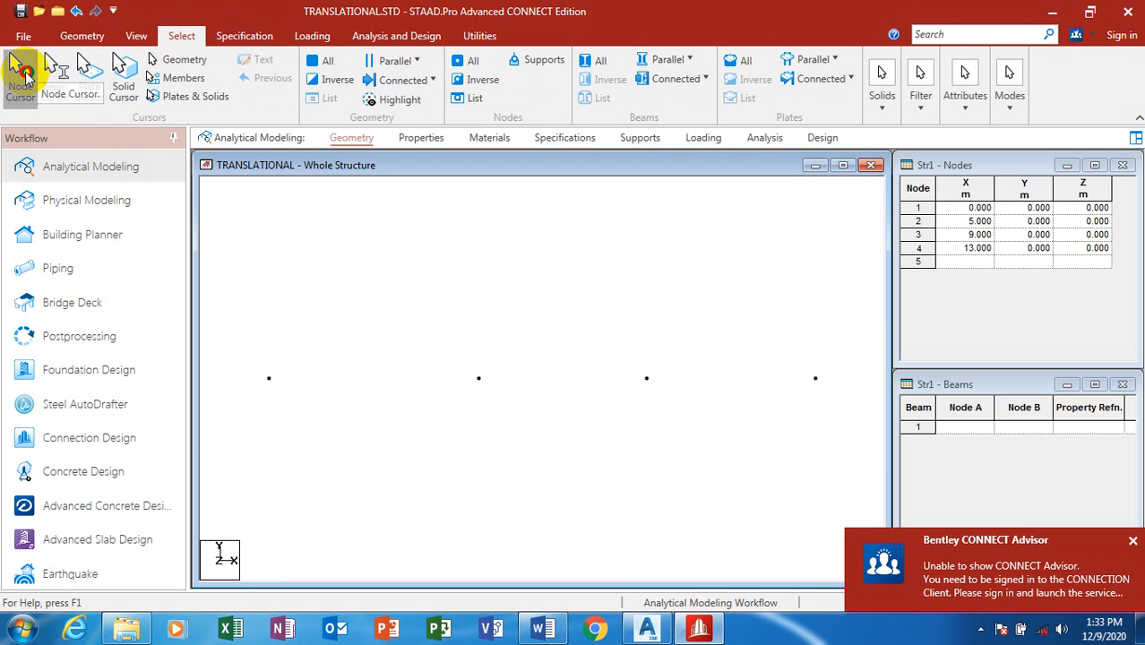
pyautogui.moveTo(717, 374); pyautogui.dragTo(842, 412)
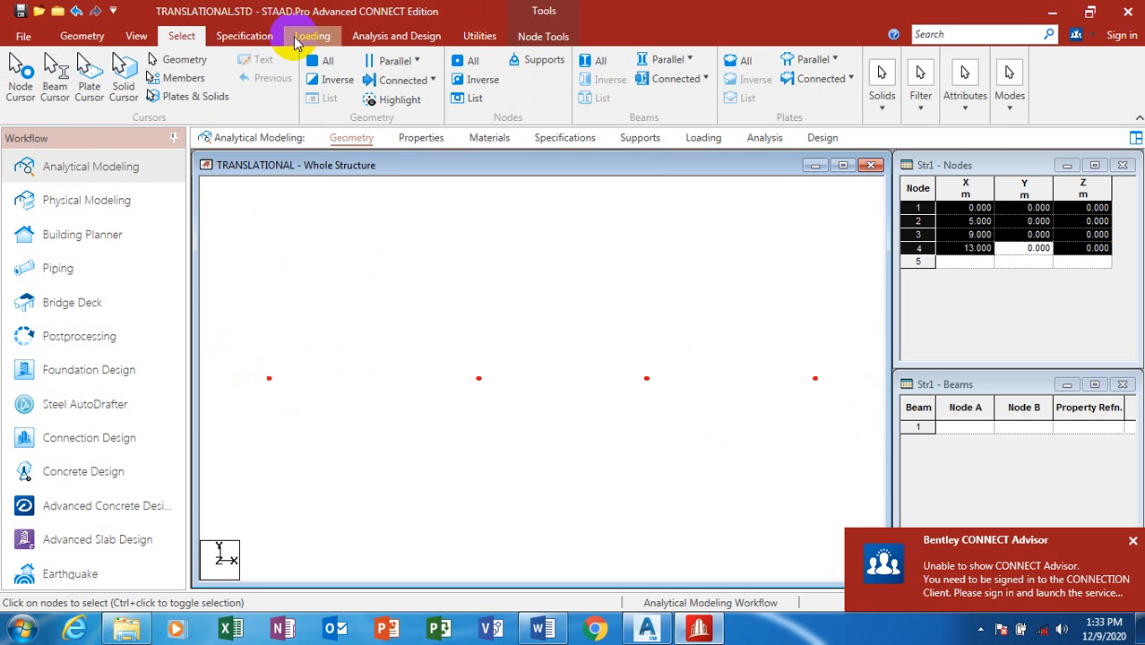
pyautogui.click(82, 38)
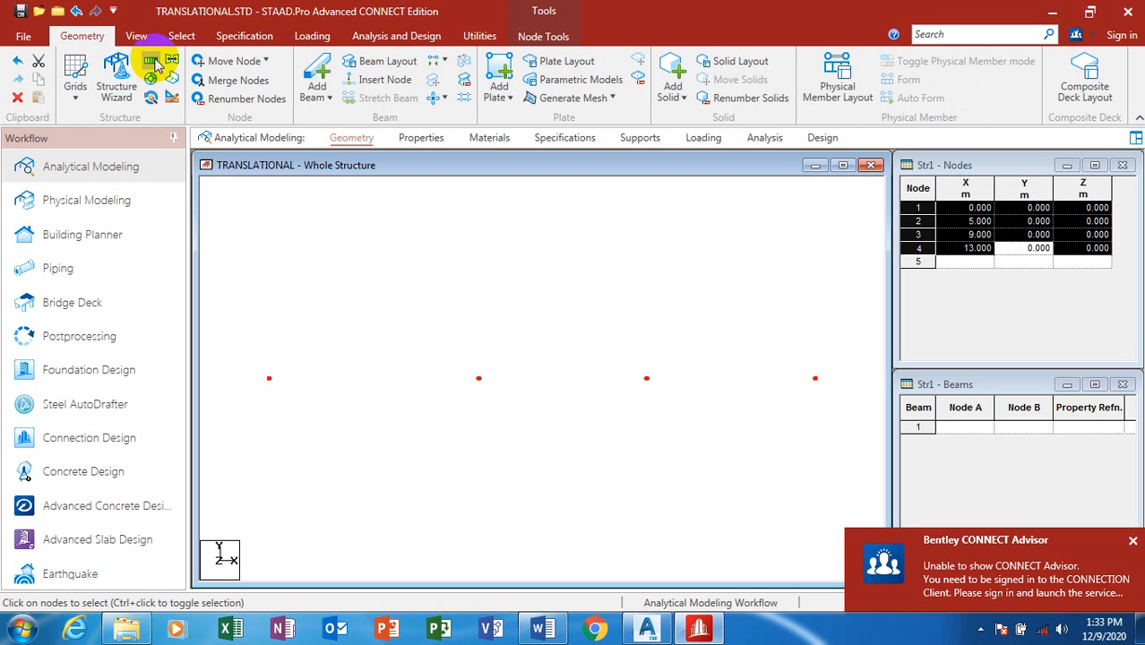
pyautogui.click(154, 63)
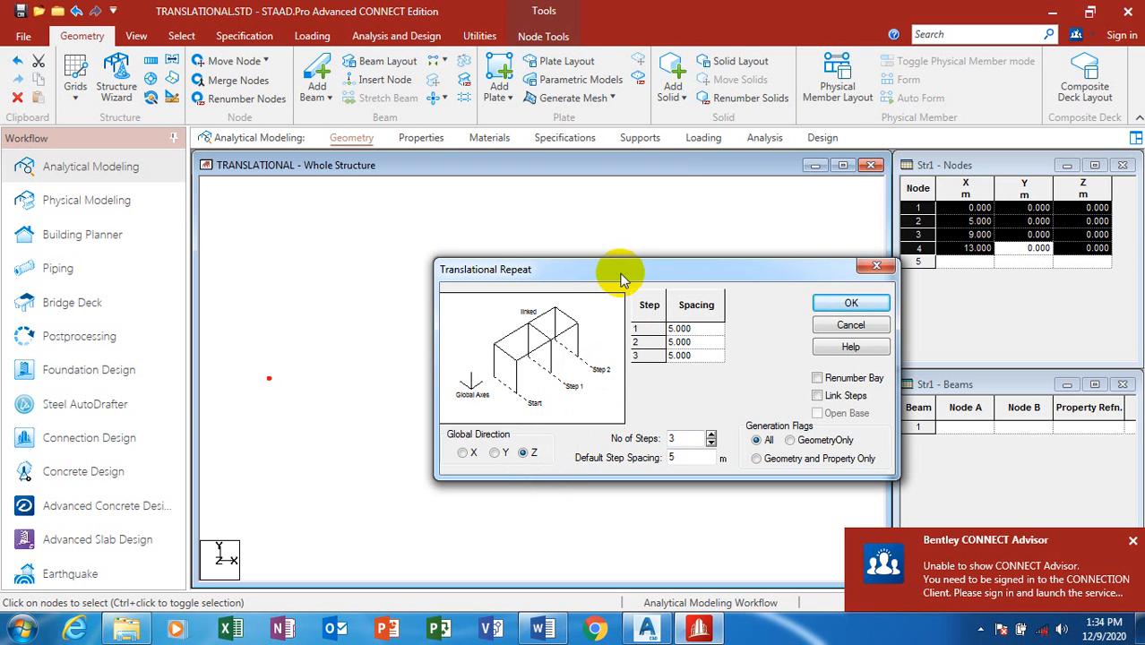
# Step: Repeat the base nodes along Z at linked spacings of 4, 3 and 3 m
pyautogui.moveTo(615, 277); pyautogui.dragTo(507, 196)
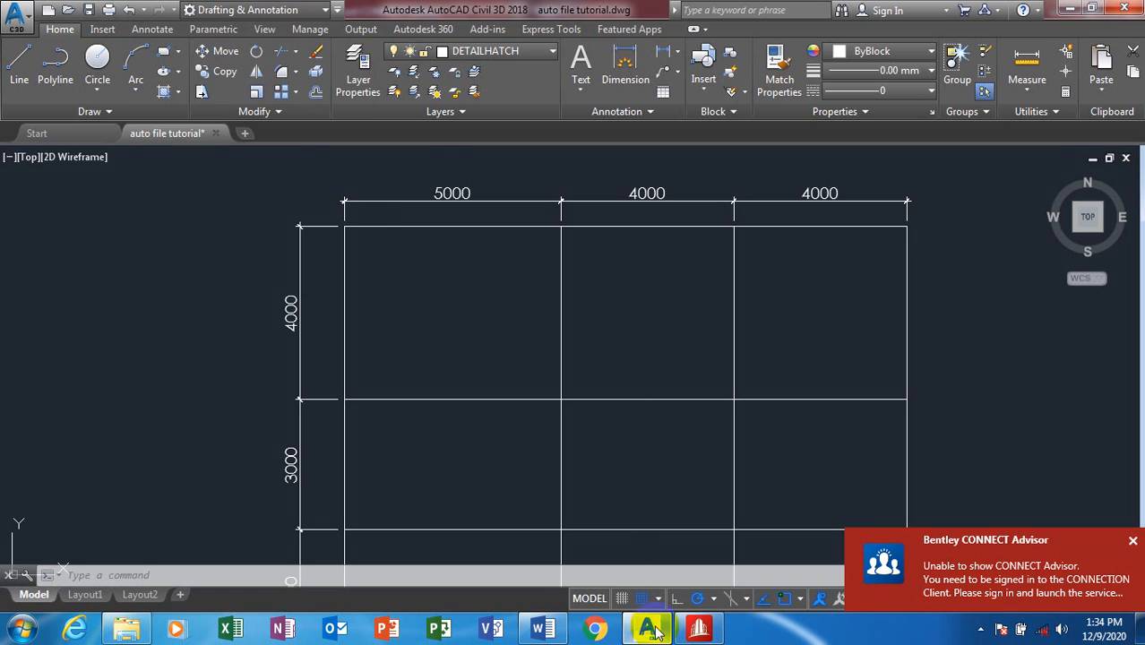
pyautogui.click(647, 629)
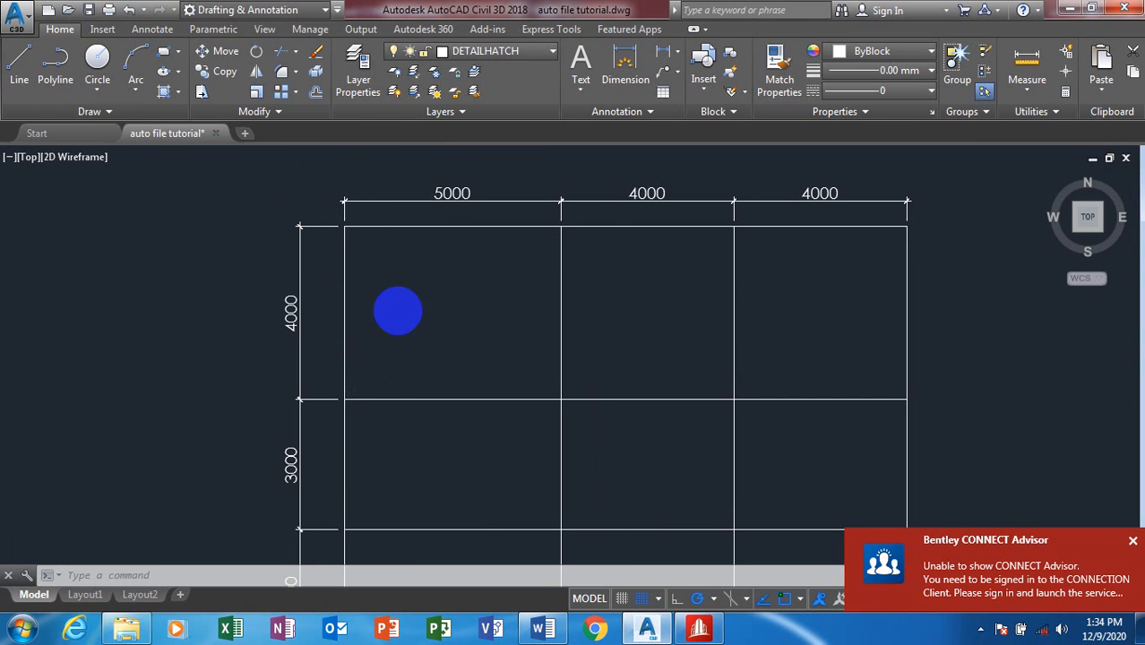
pyautogui.scroll(-3, 379, 385)
pyautogui.scroll(2, 379, 385)
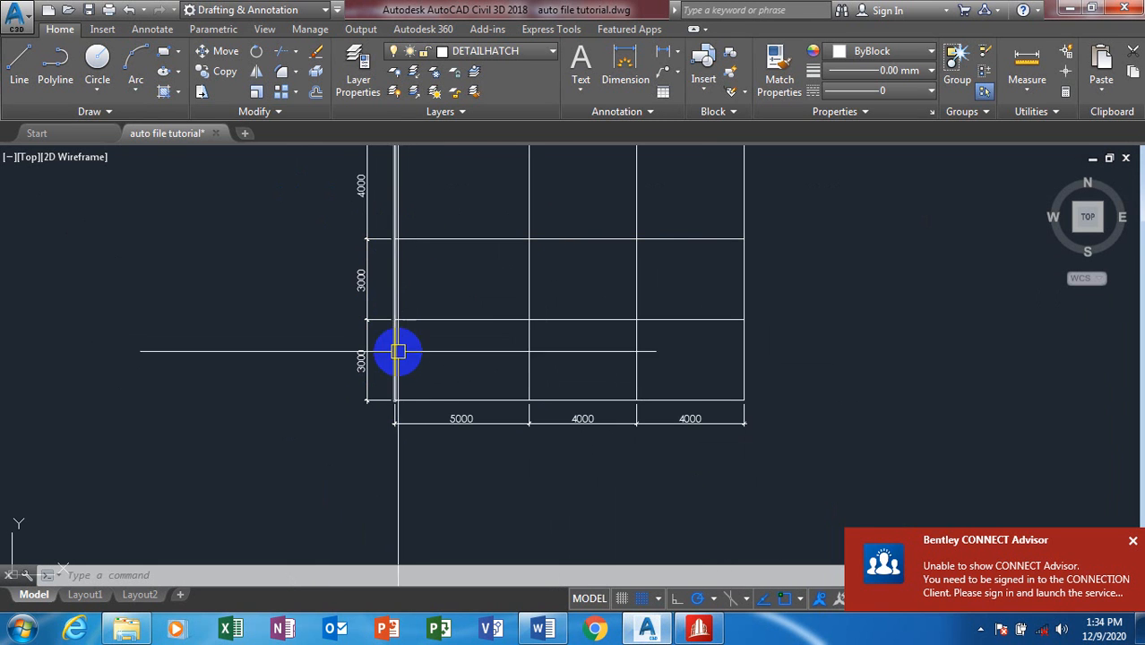
pyautogui.click(699, 629)
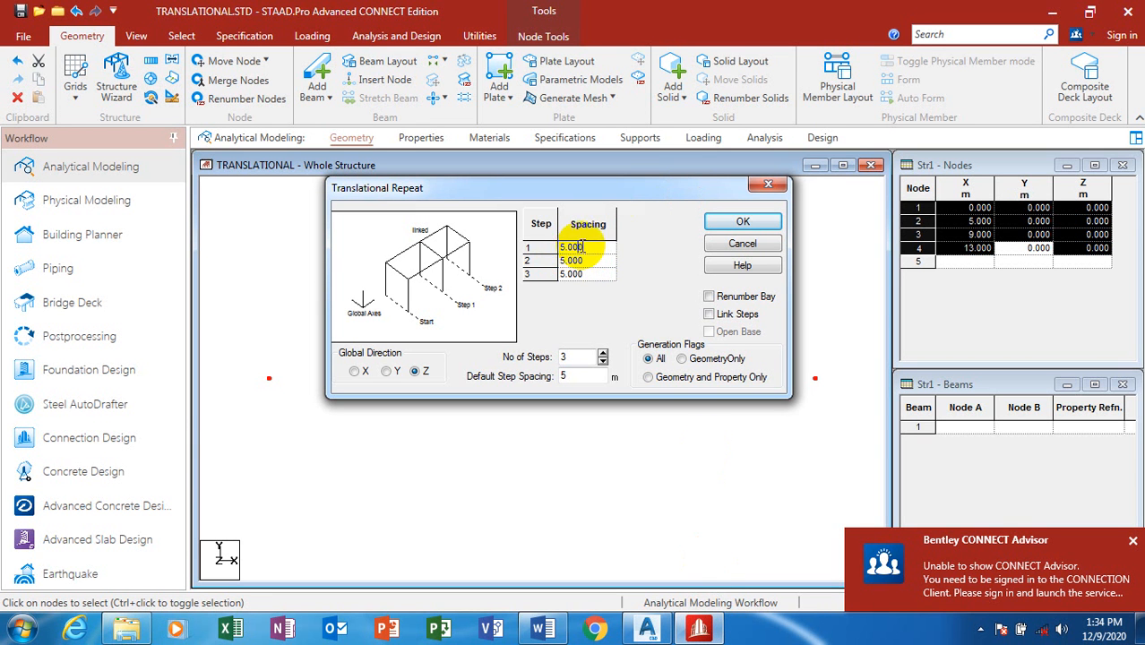
pyautogui.moveTo(582, 246); pyautogui.dragTo(554, 277)
pyautogui.write('4')
pyautogui.write('3')
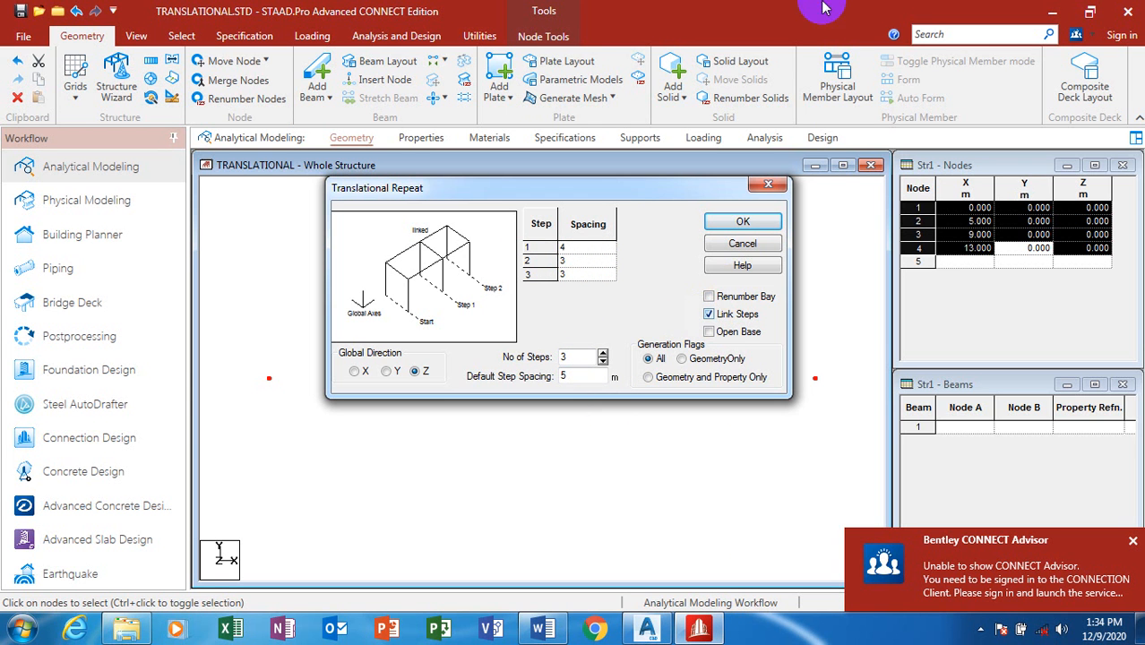
pyautogui.click(744, 223)
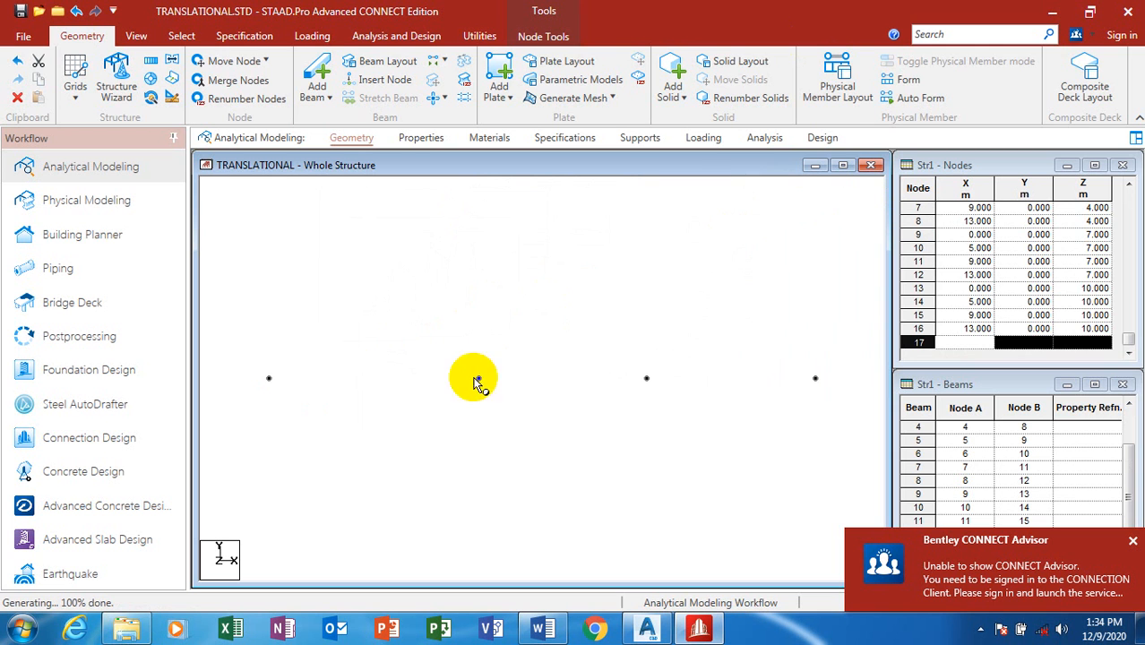
# Step: Inspect the 16-node ground grid in isometric, then window-select all nodes from the front view
pyautogui.click(137, 43)
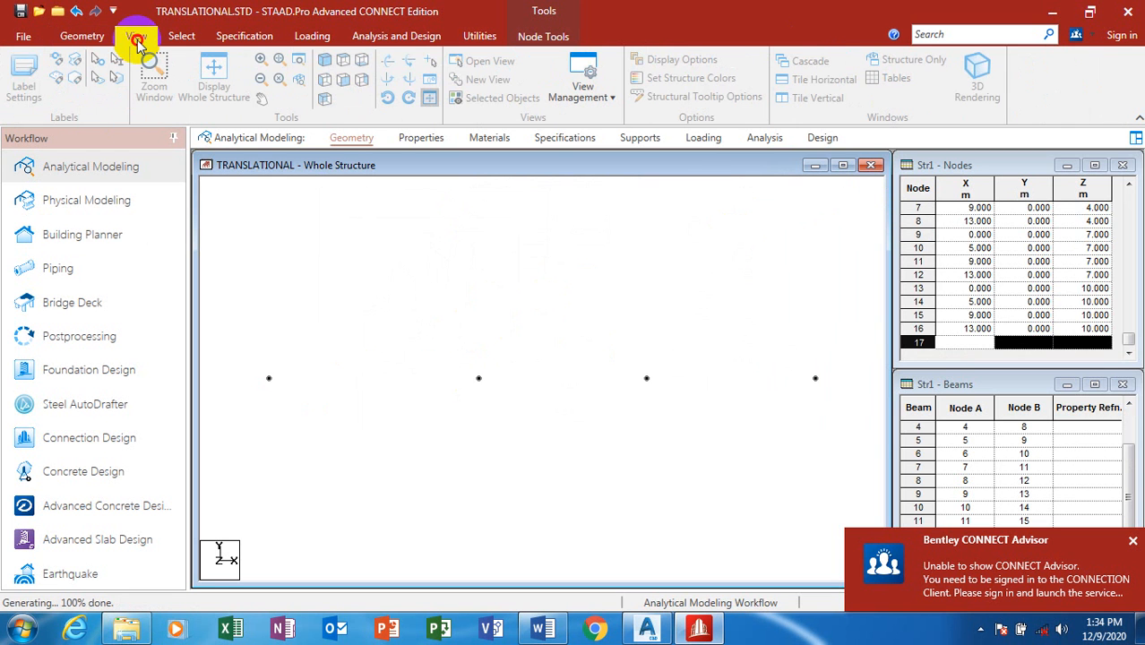
pyautogui.click(326, 61)
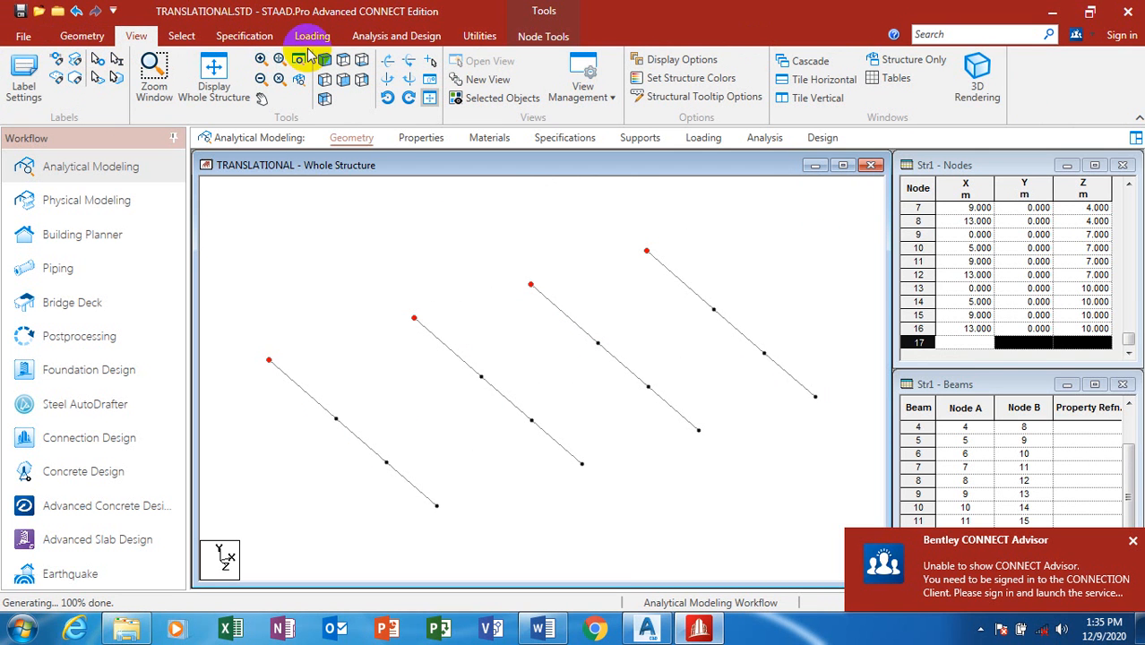
pyautogui.click(344, 81)
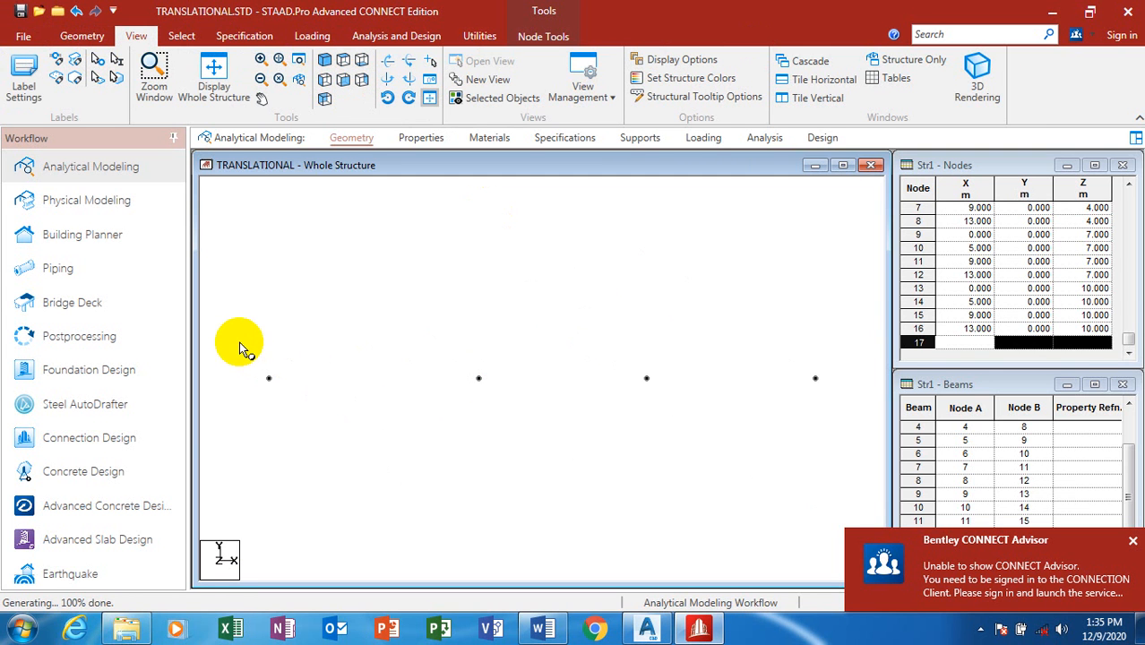
pyautogui.moveTo(240, 341); pyautogui.dragTo(876, 408)
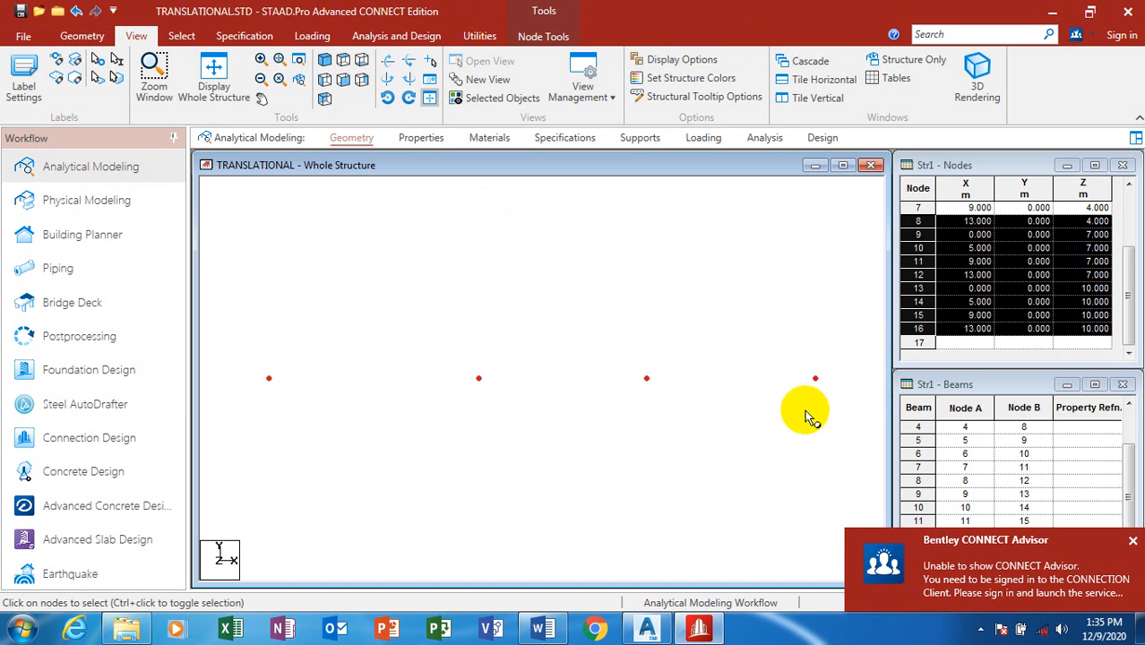
# Step: Configure Translational Repeat along Y with 2 linked steps of 3 m and 3 m
pyautogui.click(101, 37)
pyautogui.click(150, 61)
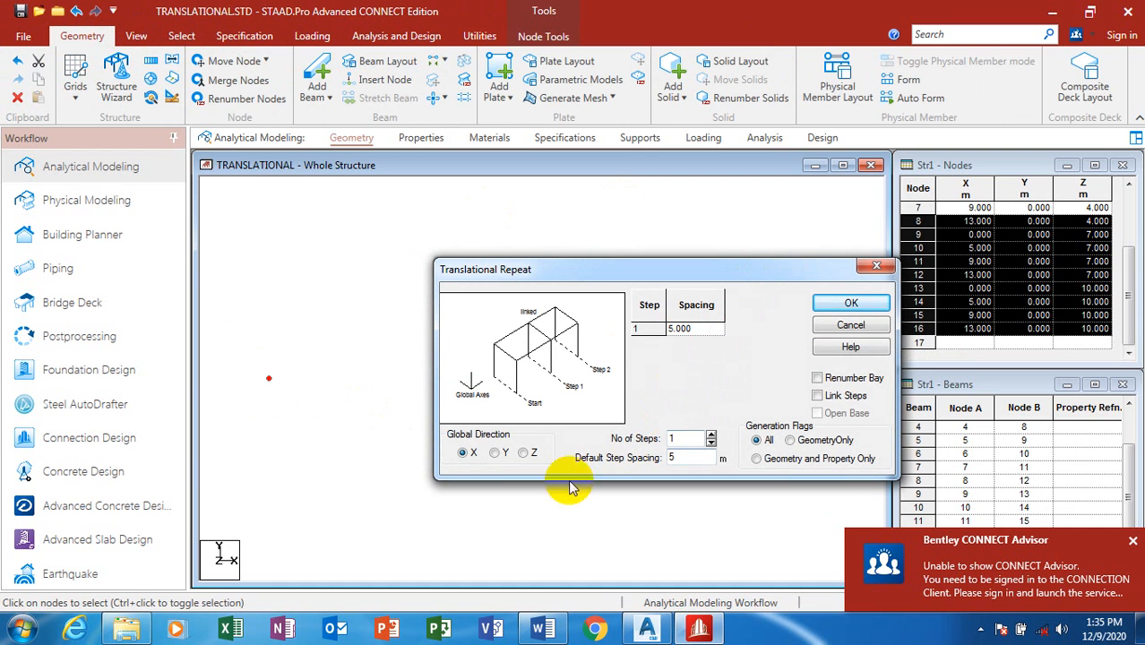
pyautogui.click(497, 453)
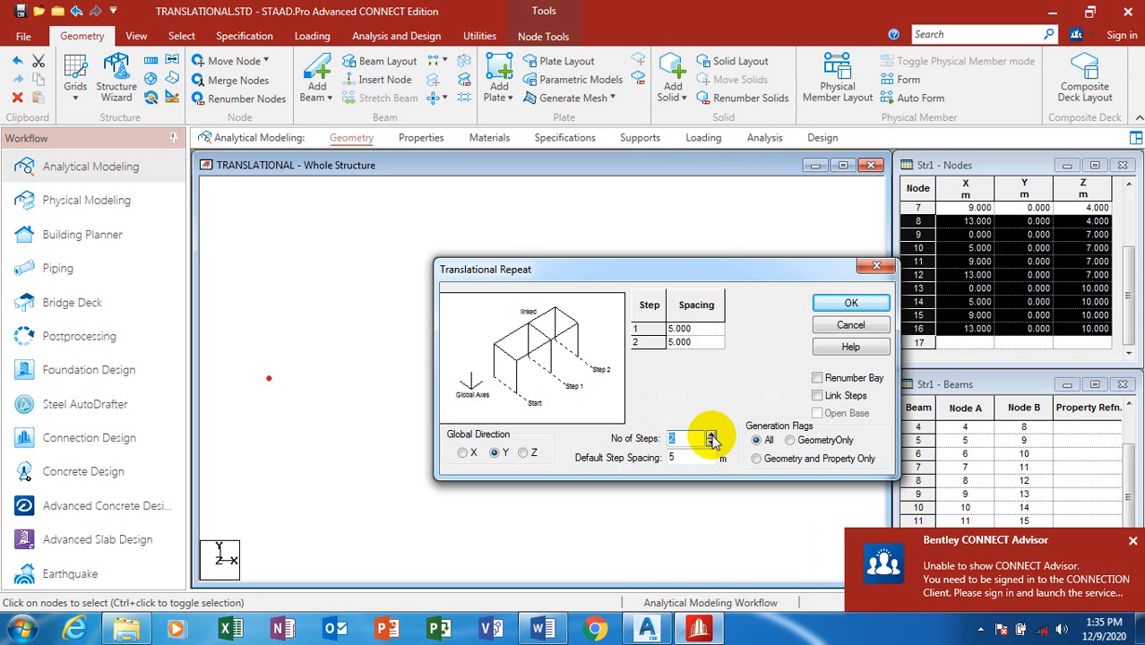
pyautogui.click(698, 328)
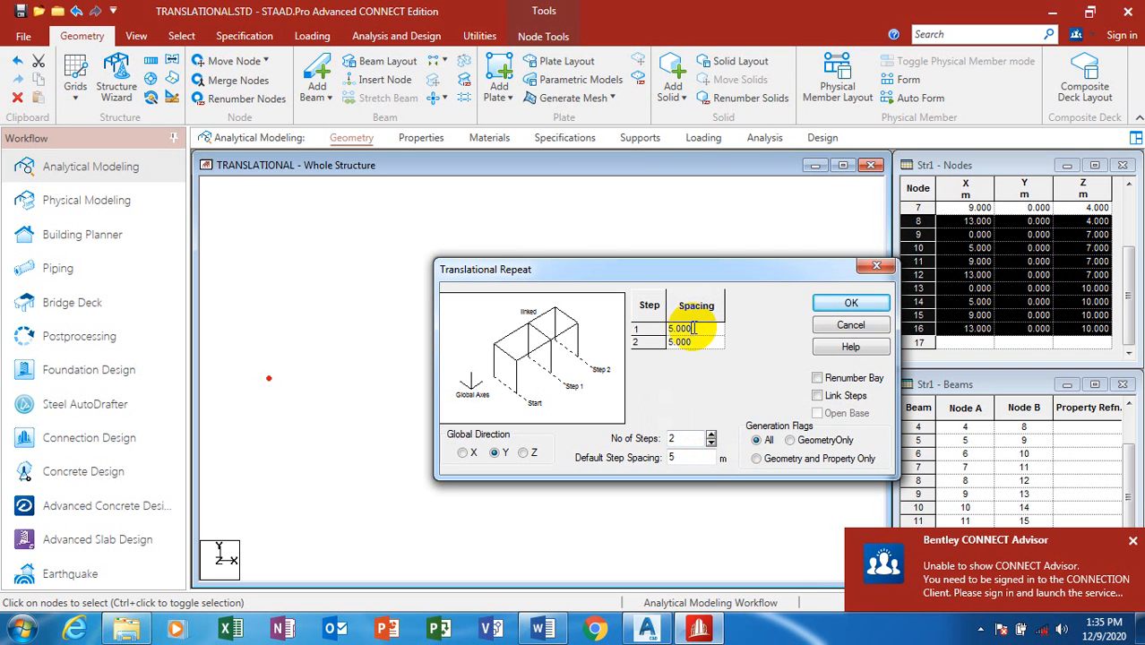
pyautogui.click(647, 327)
pyautogui.write('3')
pyautogui.click(687, 341)
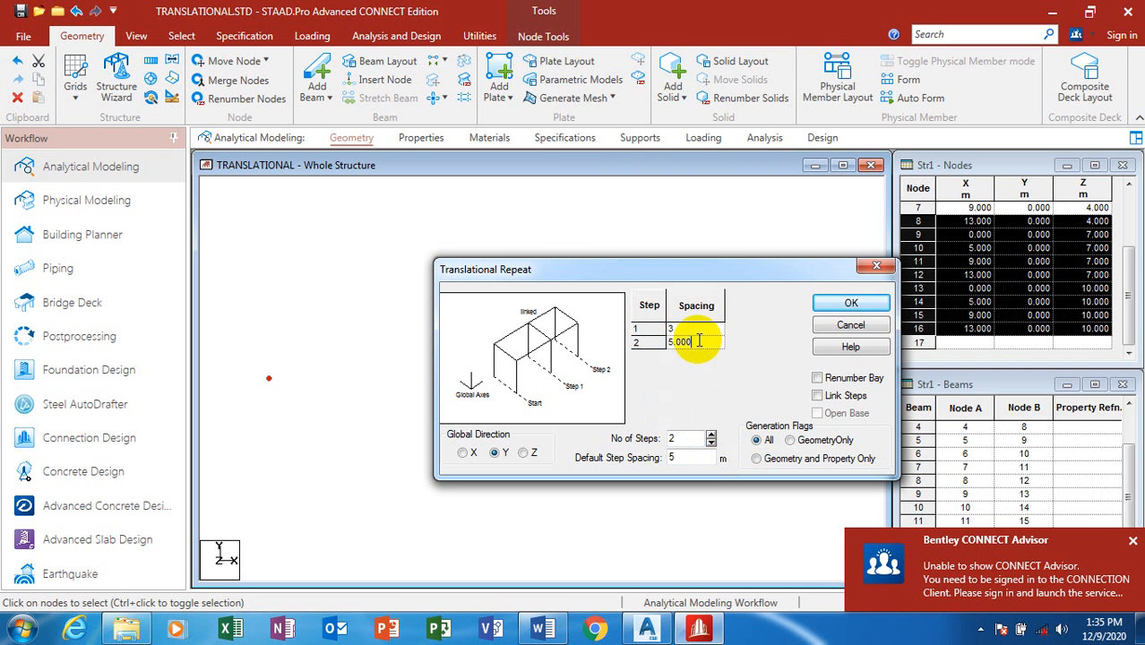
pyautogui.write('3')
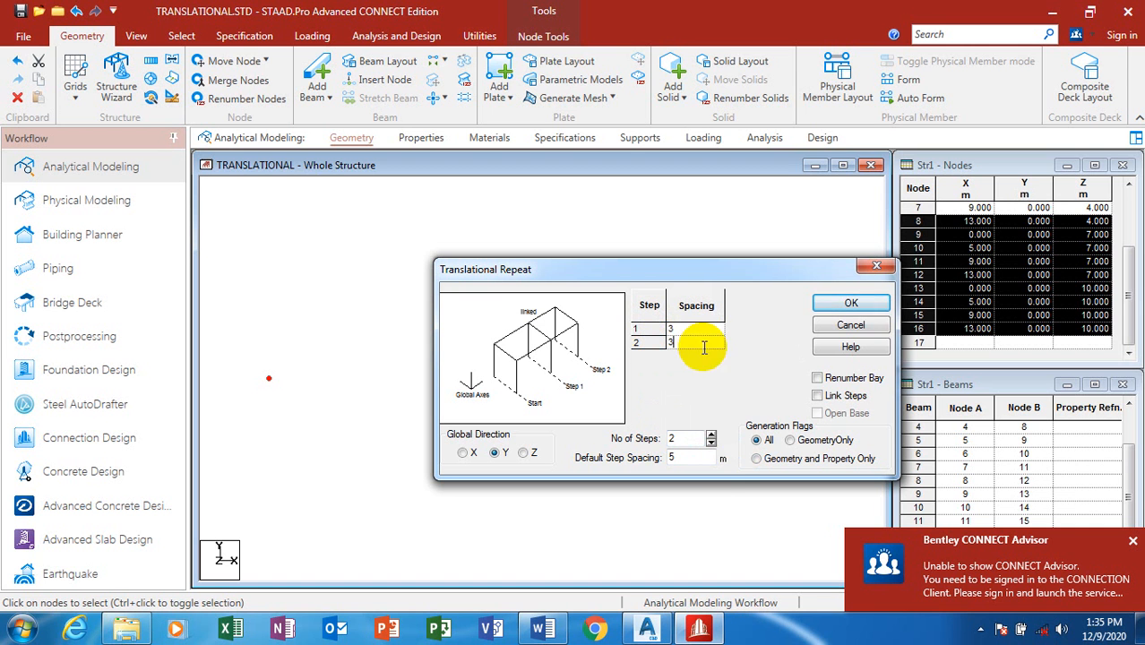
pyautogui.click(819, 396)
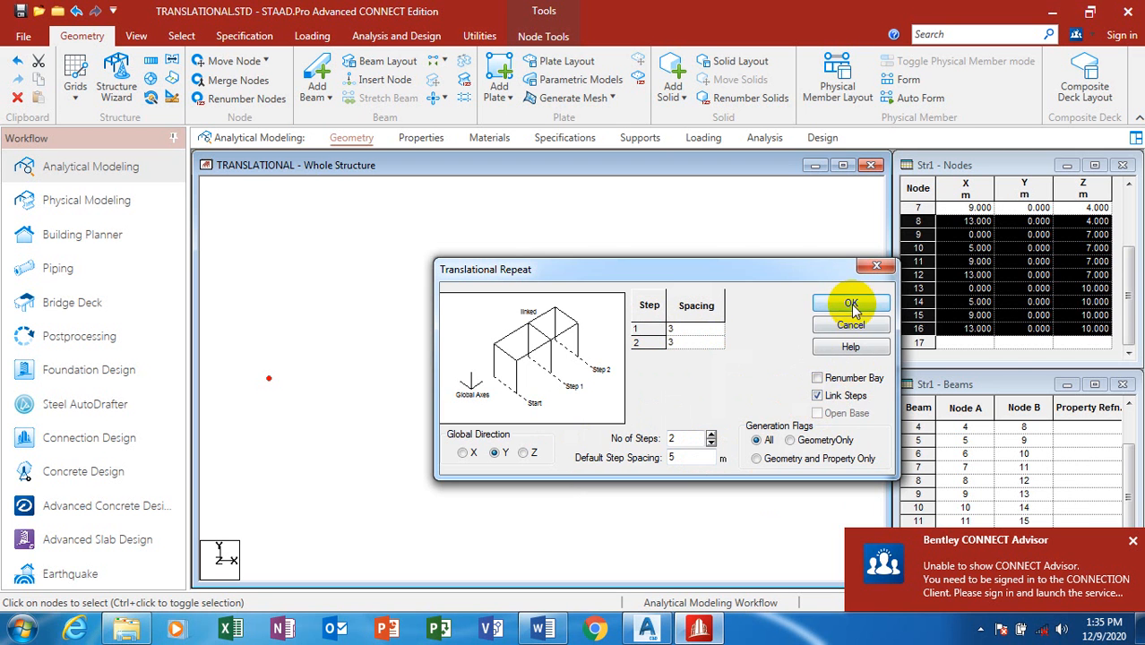
# Step: Apply the translational repeat and view the resulting 48-node column grid isometrically
pyautogui.click(851, 304)
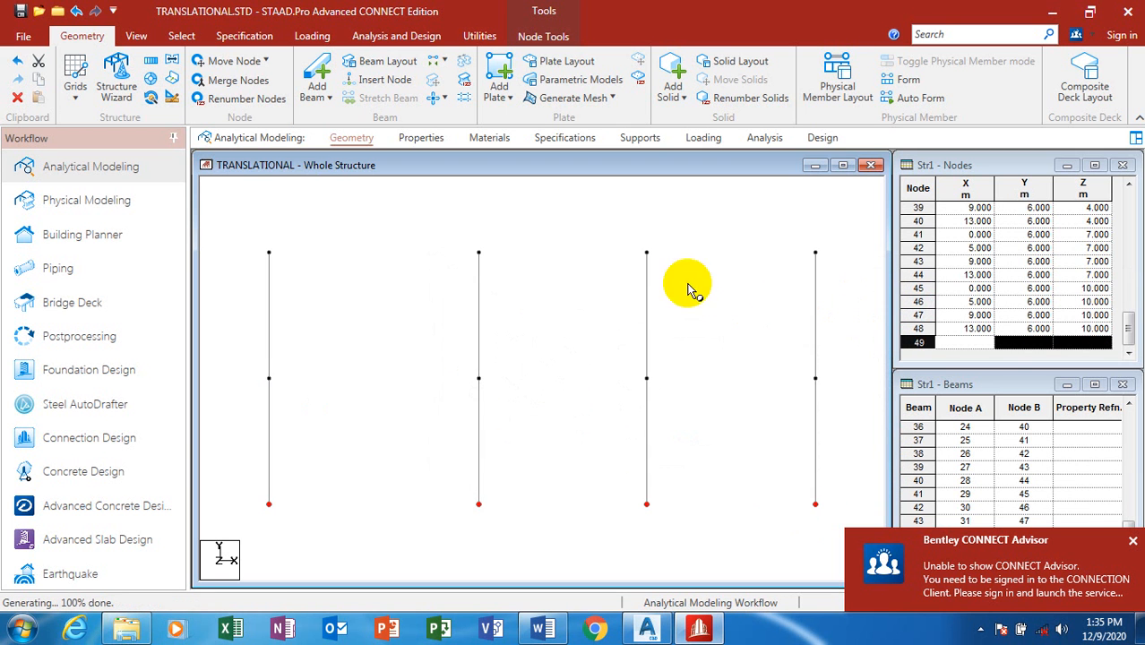
pyautogui.click(136, 36)
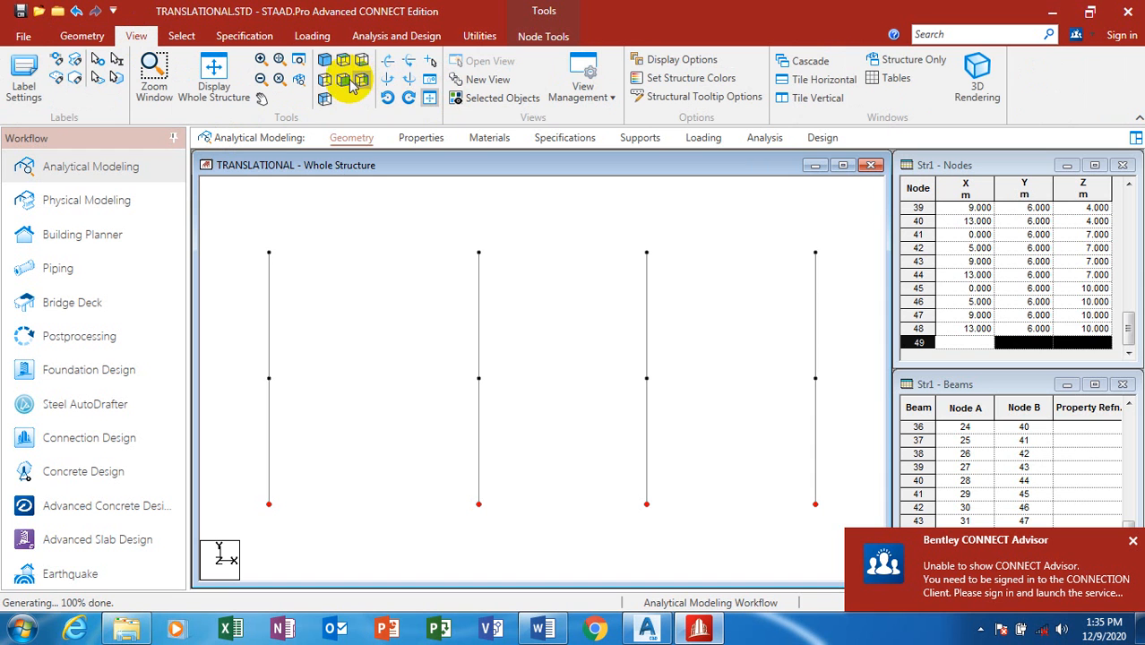
pyautogui.click(325, 63)
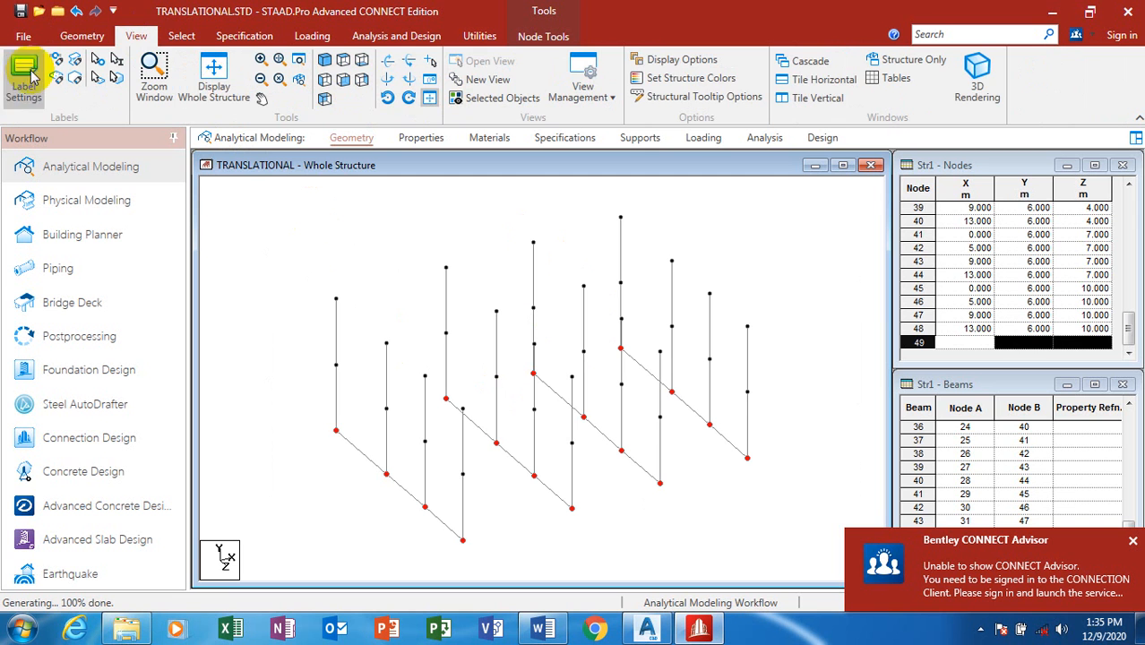
pyautogui.click(89, 41)
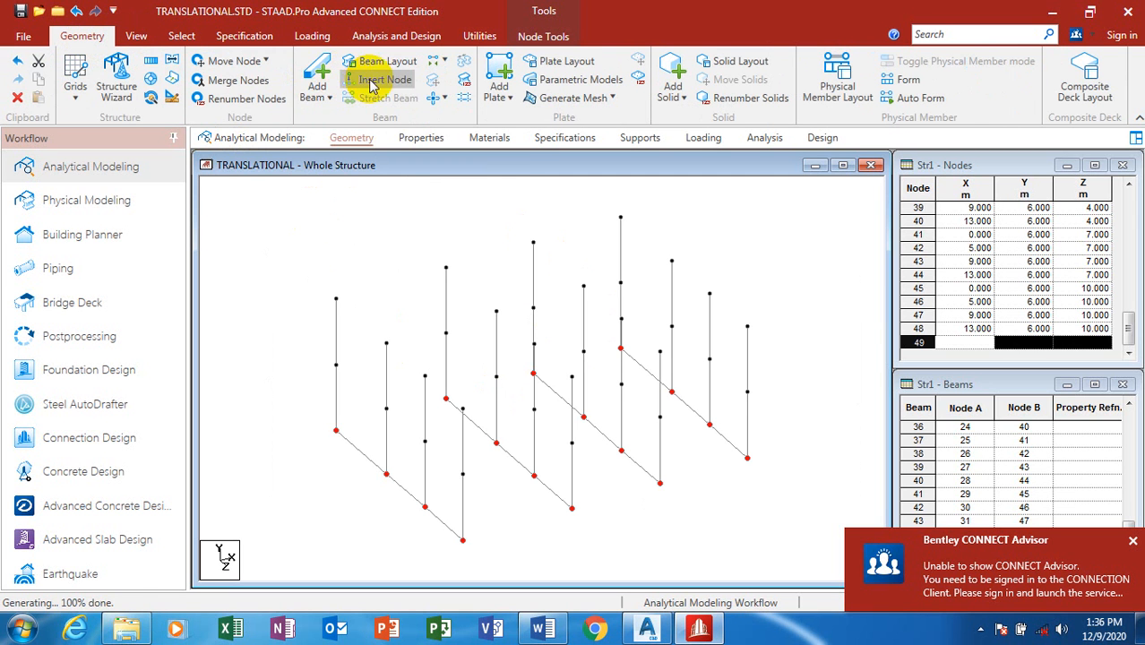
pyautogui.click(137, 37)
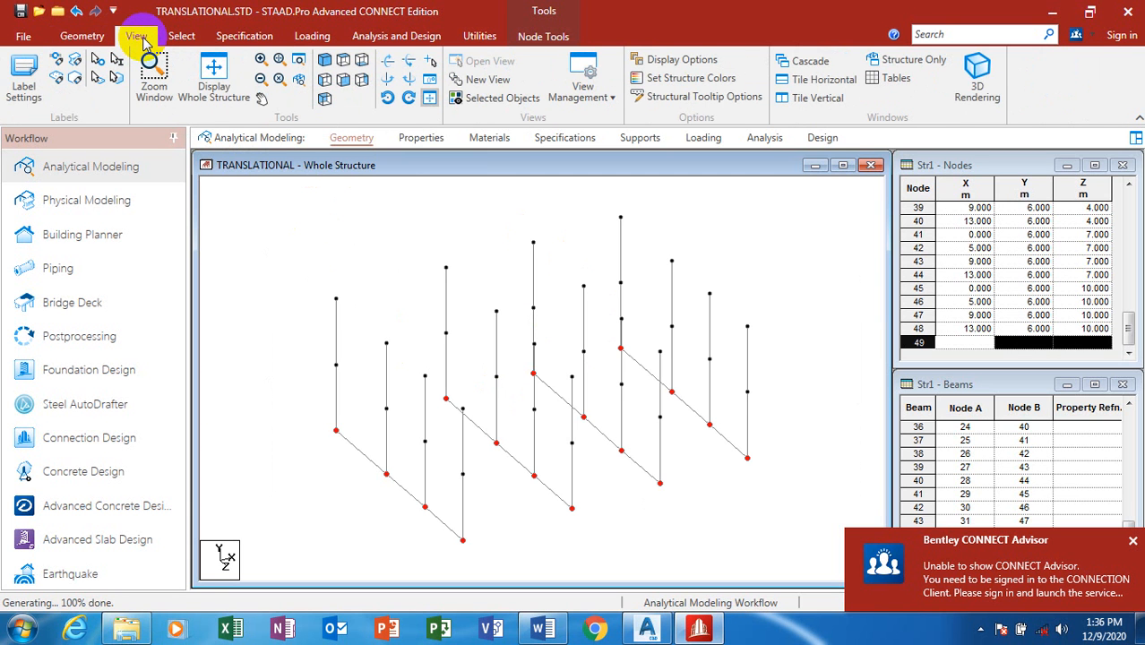
pyautogui.click(82, 37)
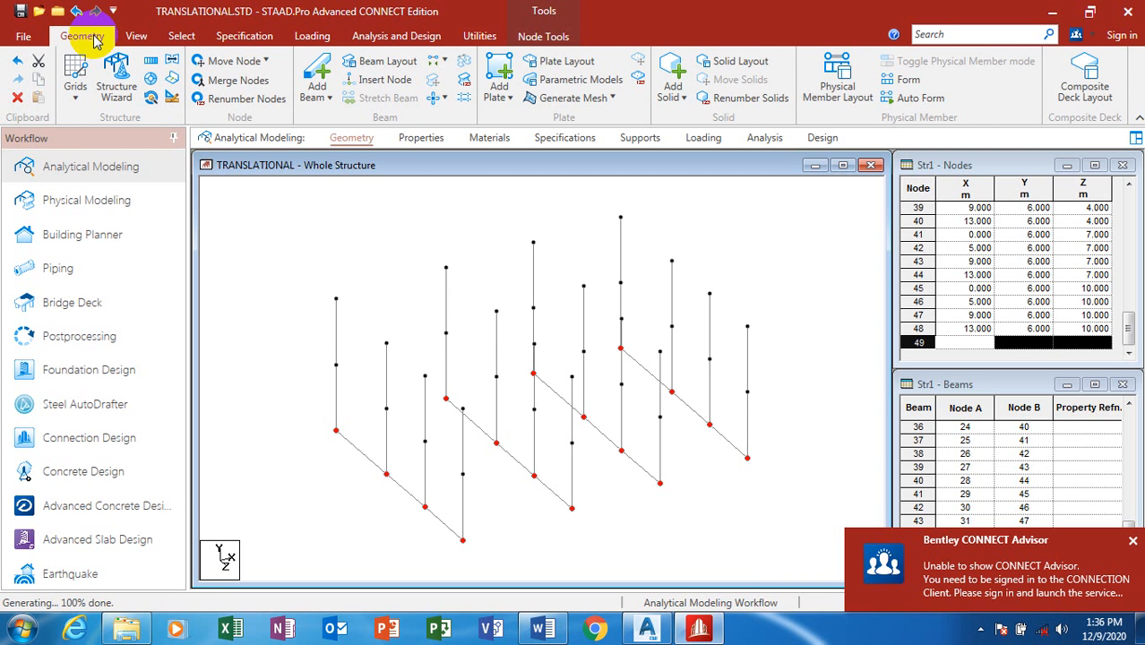
# Step: Draw beams along Z joining the first frame's columns at the top and mid levels
pyautogui.click(313, 72)
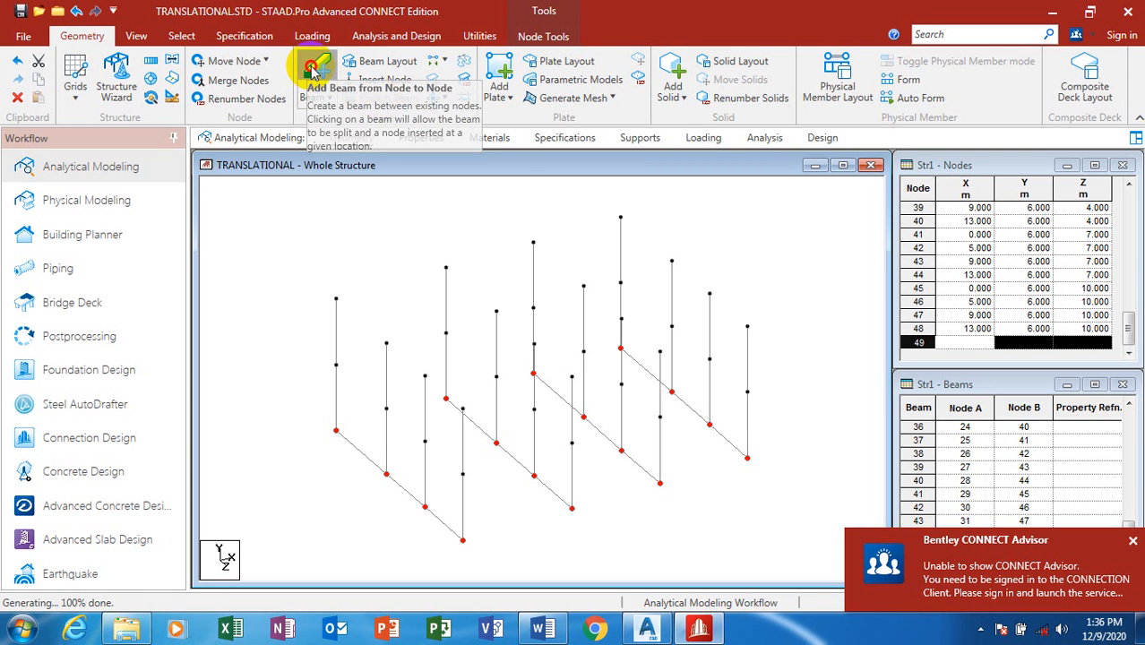
pyautogui.click(336, 299)
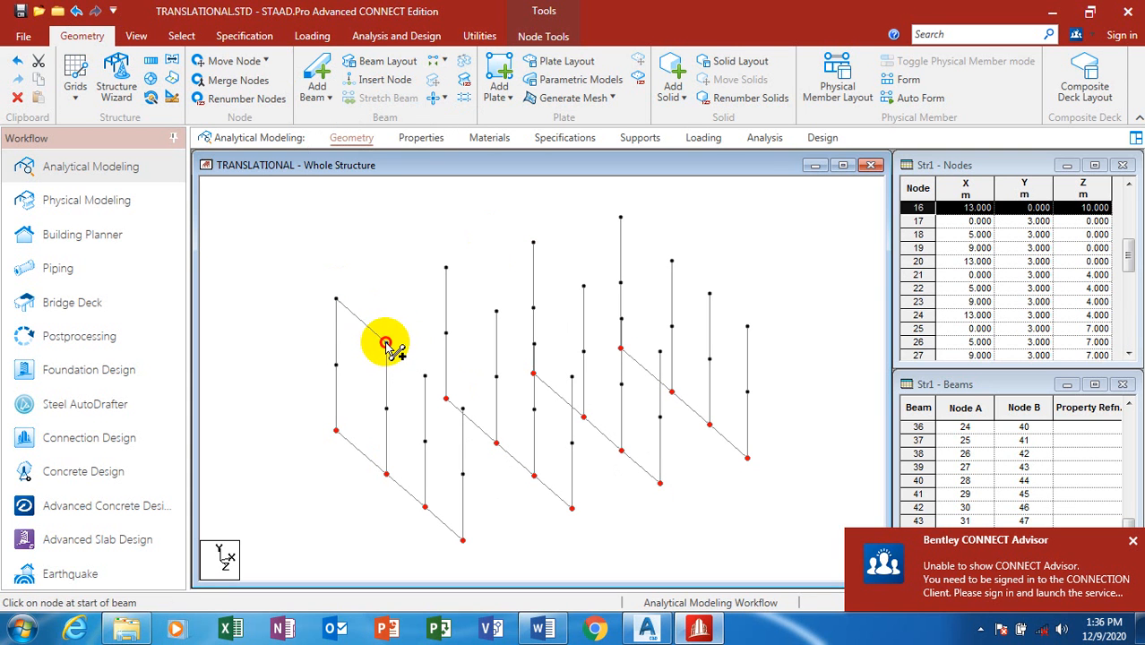
pyautogui.moveTo(387, 344); pyautogui.dragTo(463, 409)
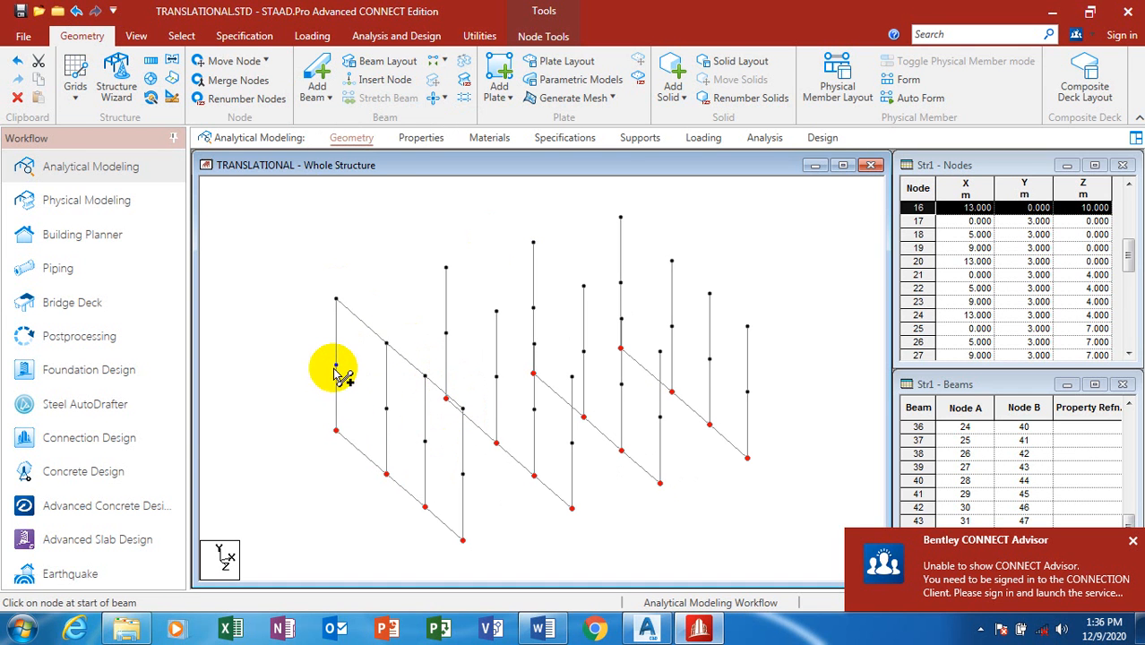
pyautogui.moveTo(336, 366); pyautogui.dragTo(462, 474)
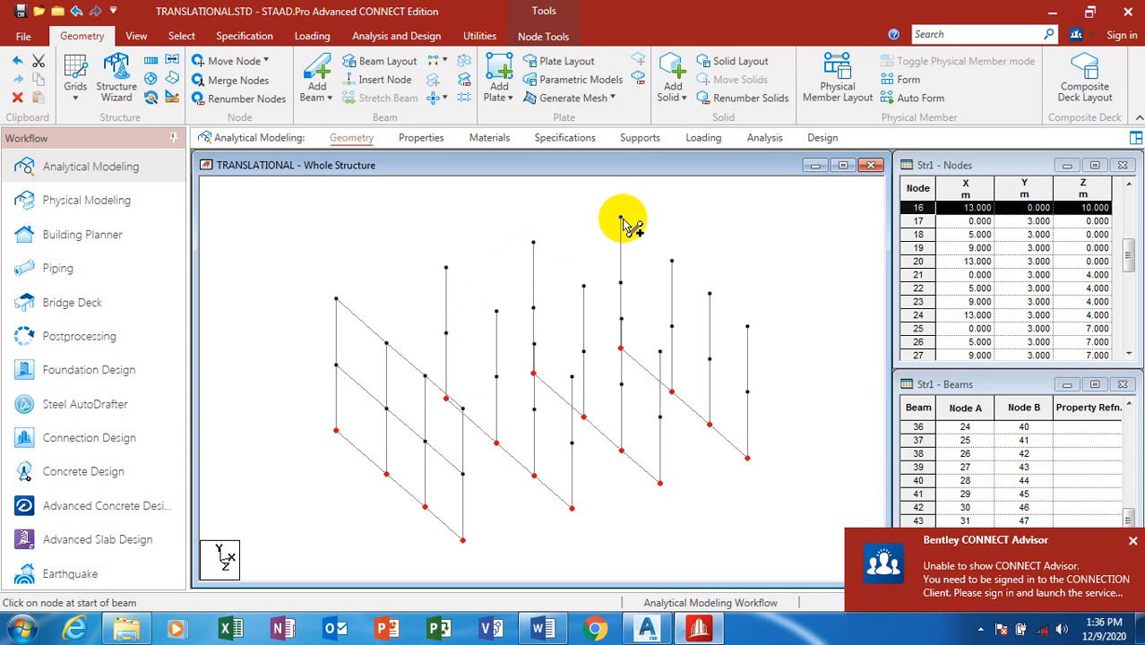
# Step: Draw beams along Z joining the last frame's columns at the top and mid levels
pyautogui.moveTo(620, 218); pyautogui.dragTo(671, 261)
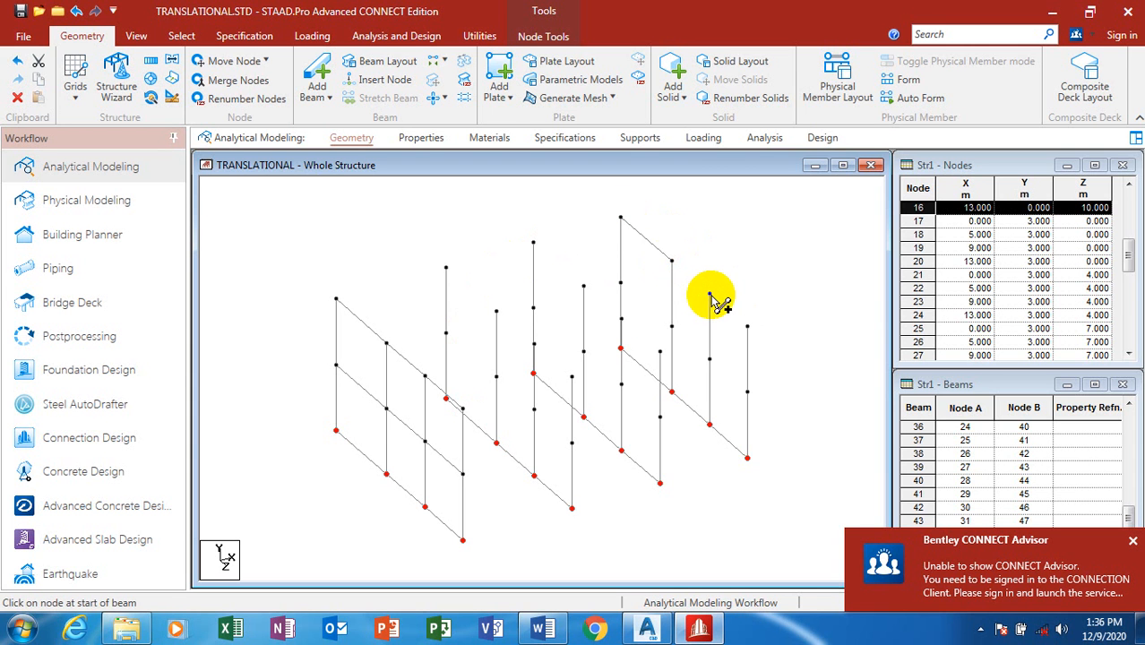
pyautogui.moveTo(709, 295); pyautogui.dragTo(671, 261)
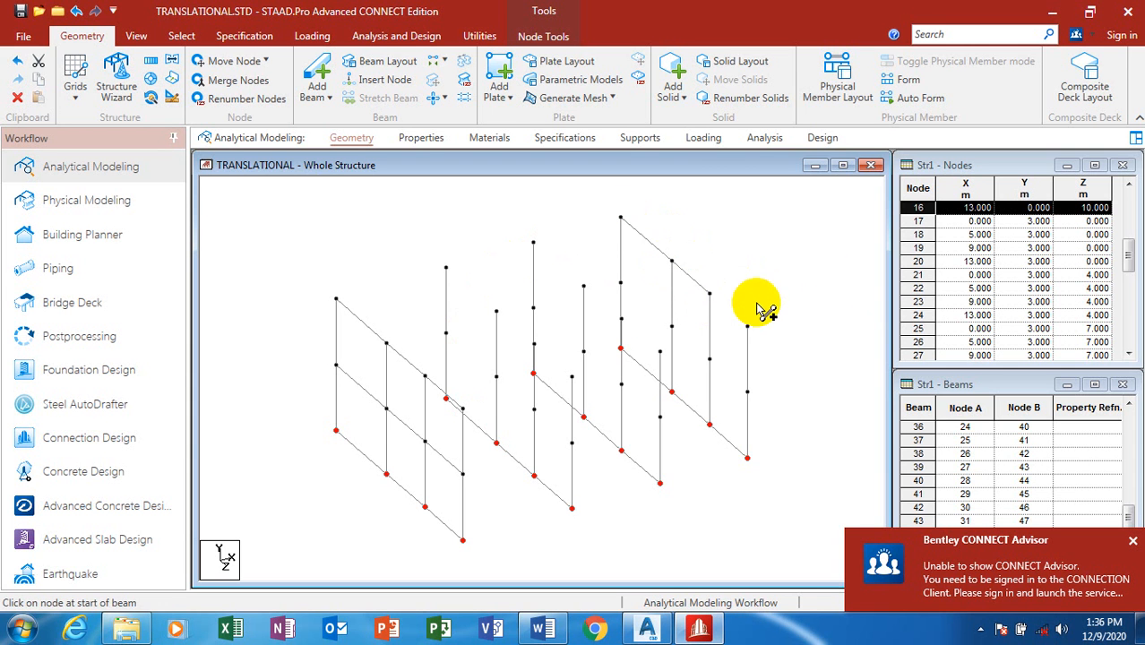
pyautogui.moveTo(709, 294); pyautogui.dragTo(748, 327)
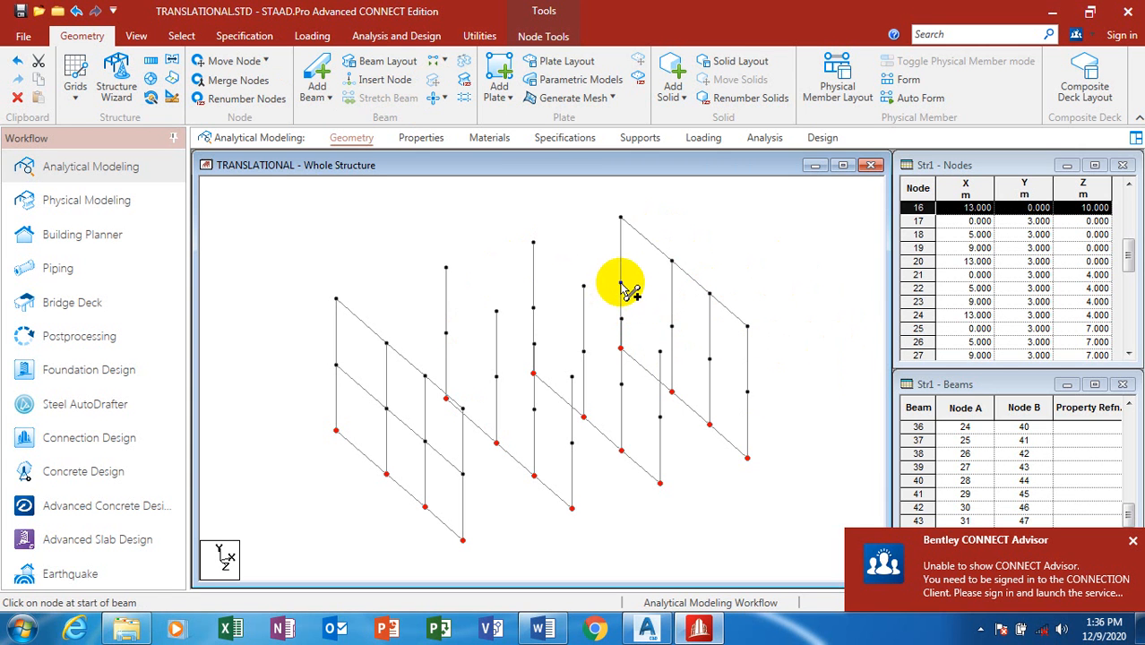
pyautogui.moveTo(620, 285); pyautogui.dragTo(748, 394)
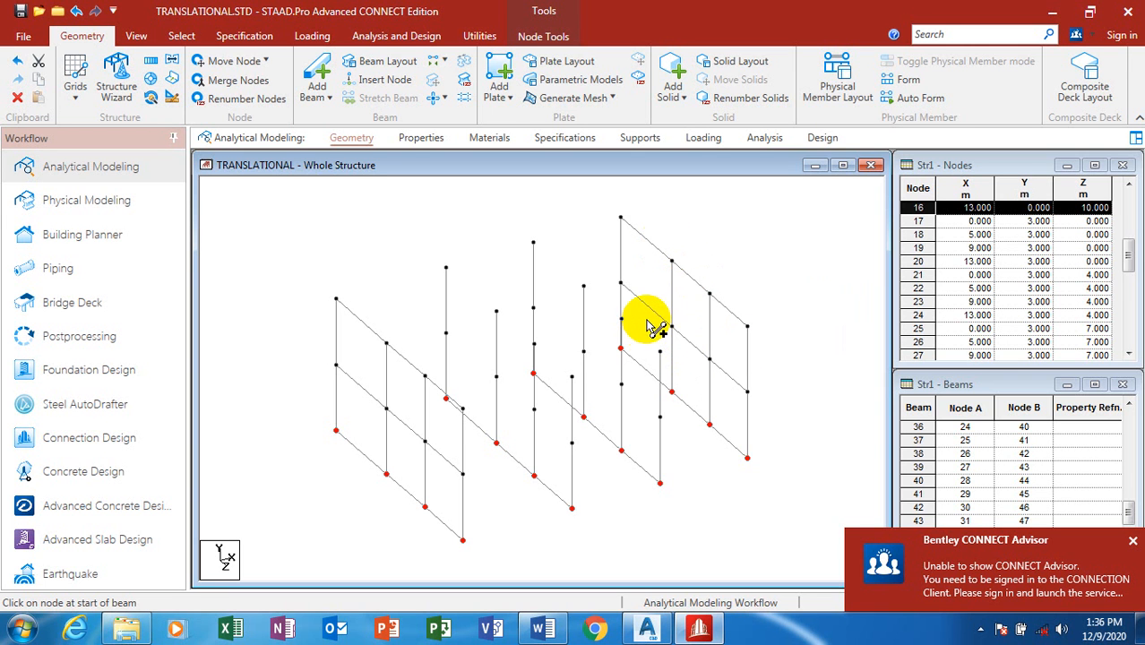
# Step: Select the newly drawn mid-level beam segments to check them
pyautogui.click(686, 338)
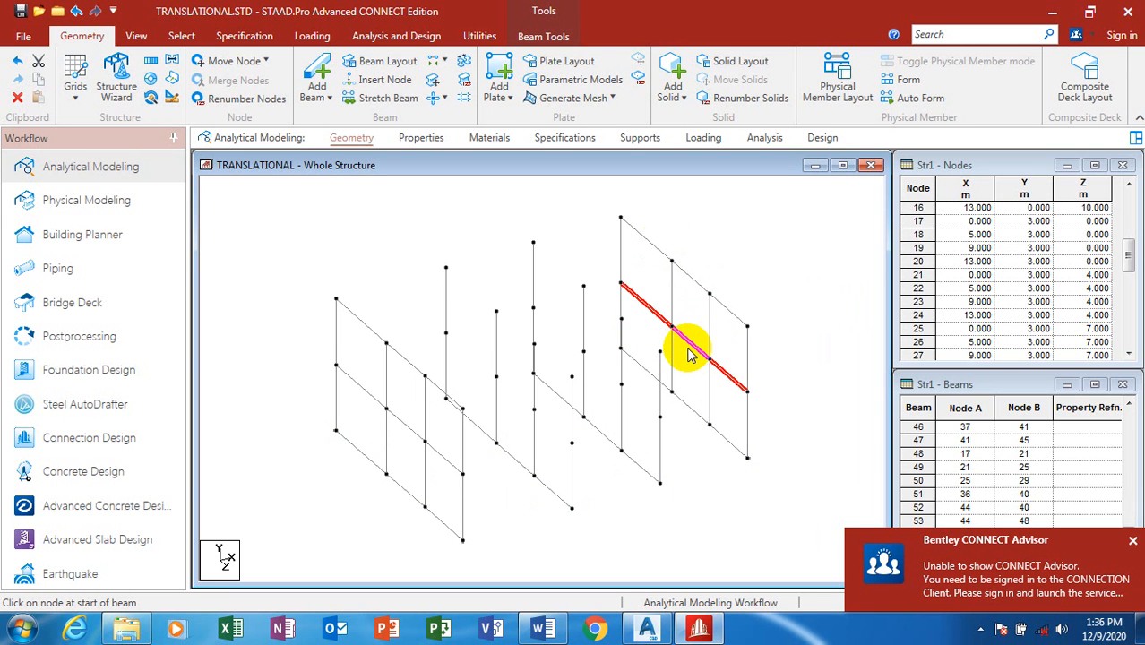
pyautogui.click(693, 307)
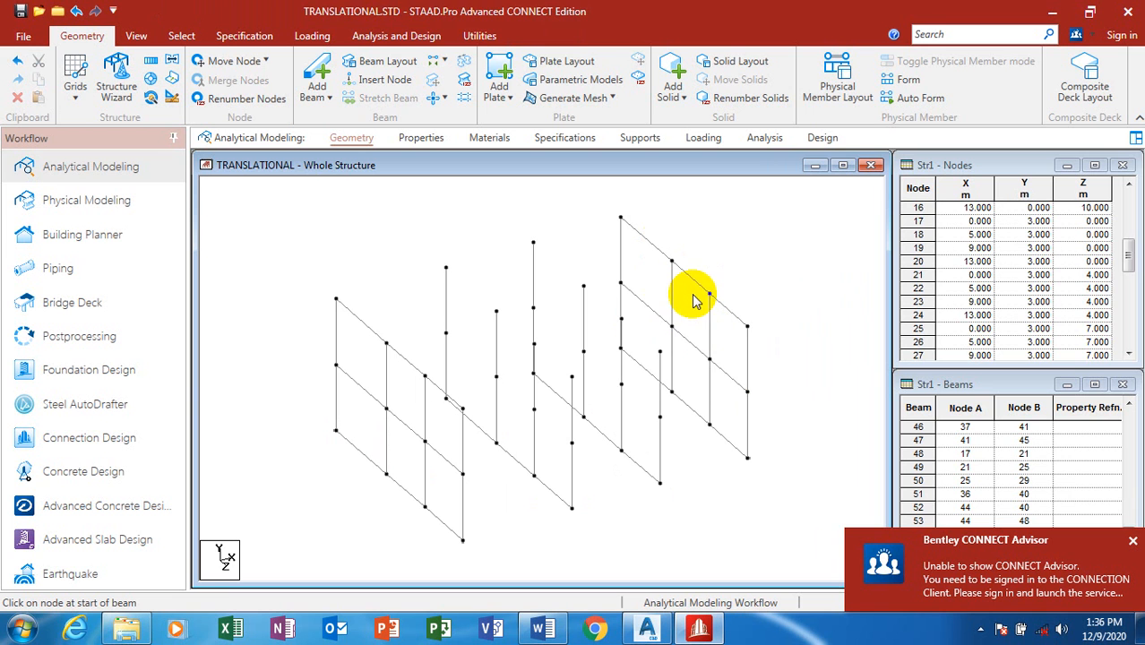
pyautogui.click(698, 286)
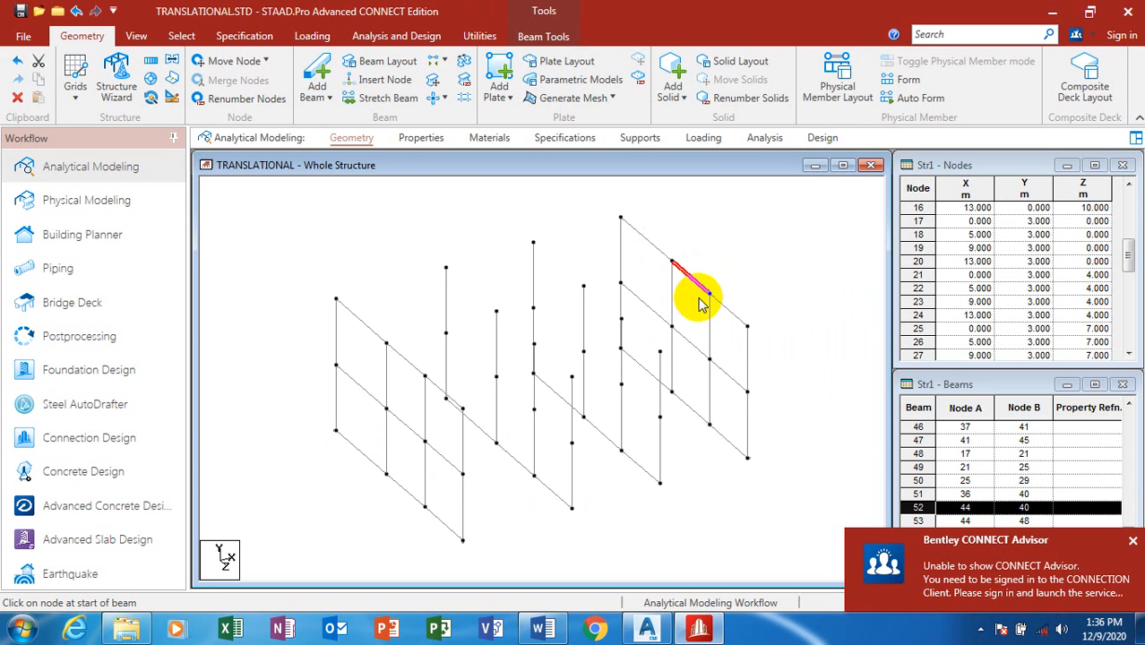
pyautogui.click(695, 343)
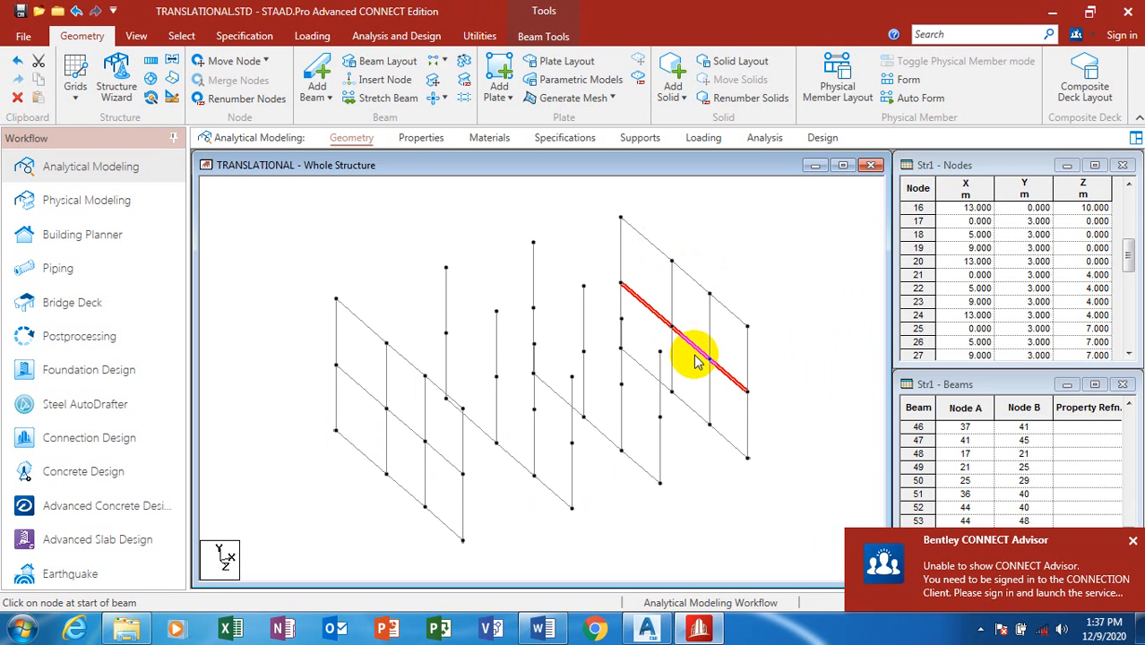
# Step: Add top and mid-level Z-direction beams along the two inner frames
pyautogui.click(314, 72)
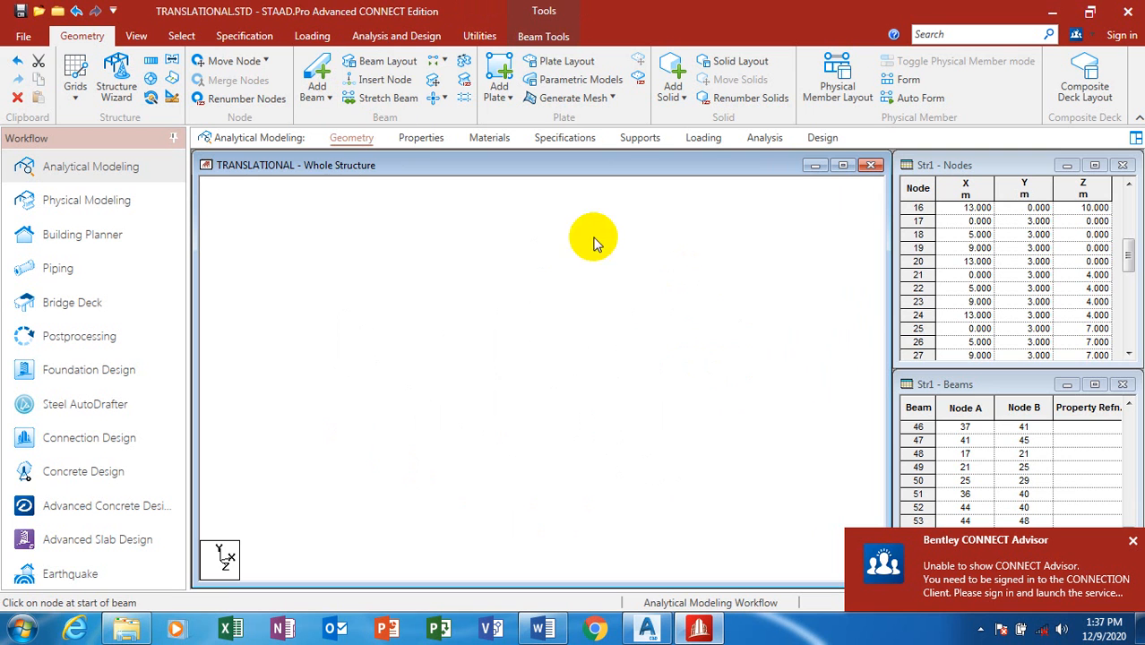
pyautogui.click(532, 242)
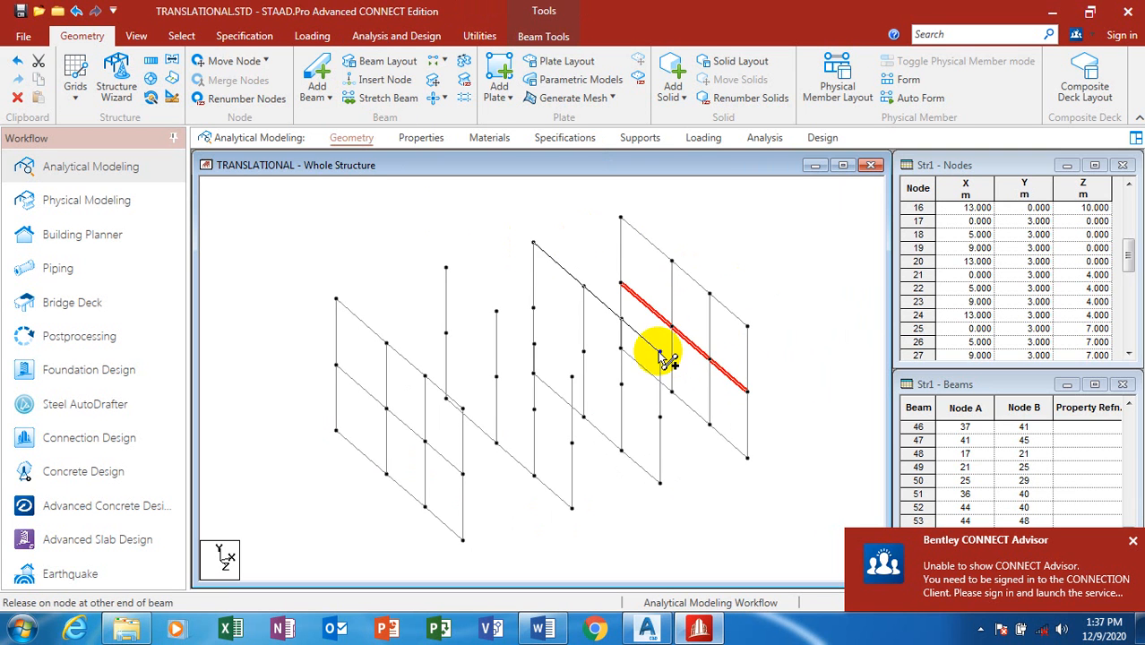
pyautogui.click(660, 352)
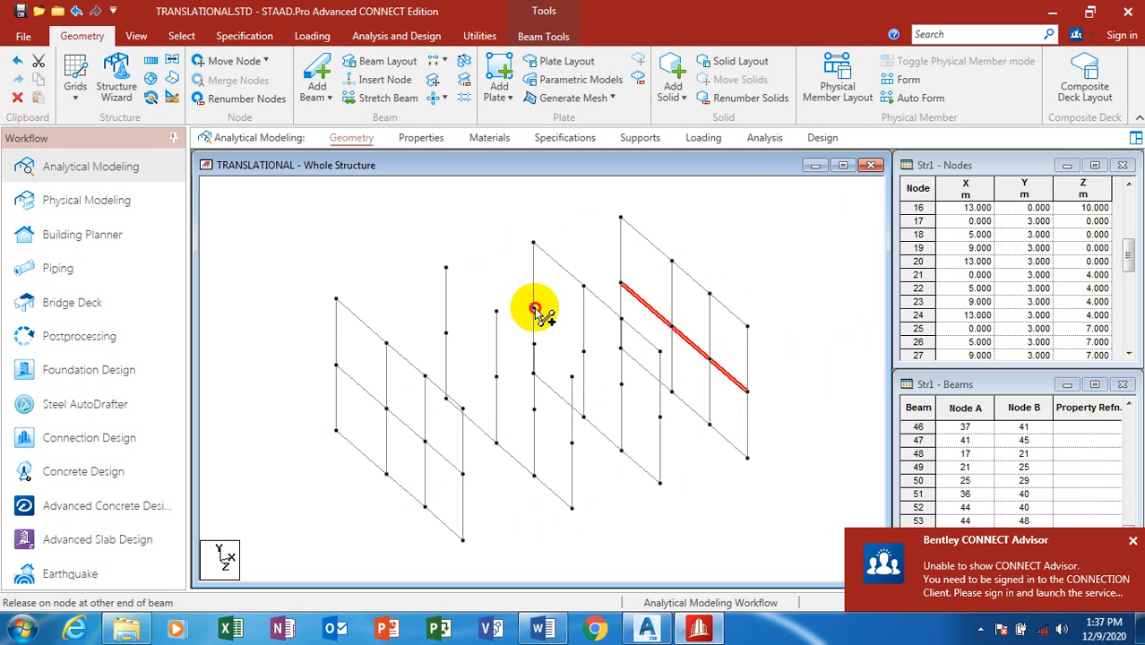
pyautogui.moveTo(534, 310); pyautogui.dragTo(659, 418)
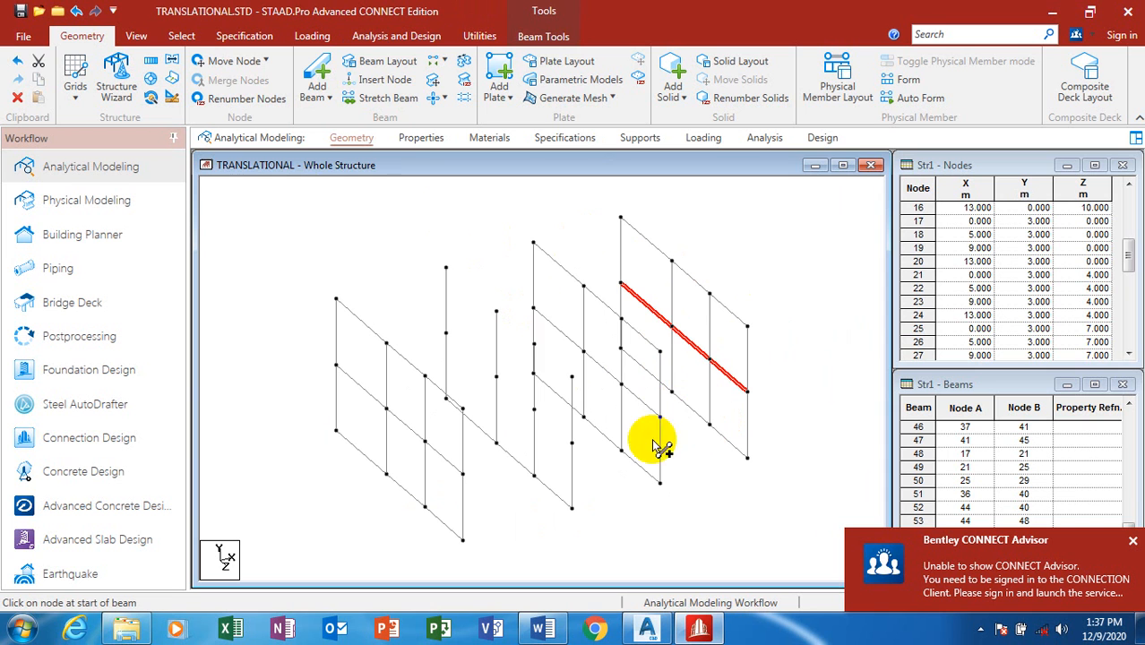
pyautogui.moveTo(445, 267); pyautogui.dragTo(574, 382)
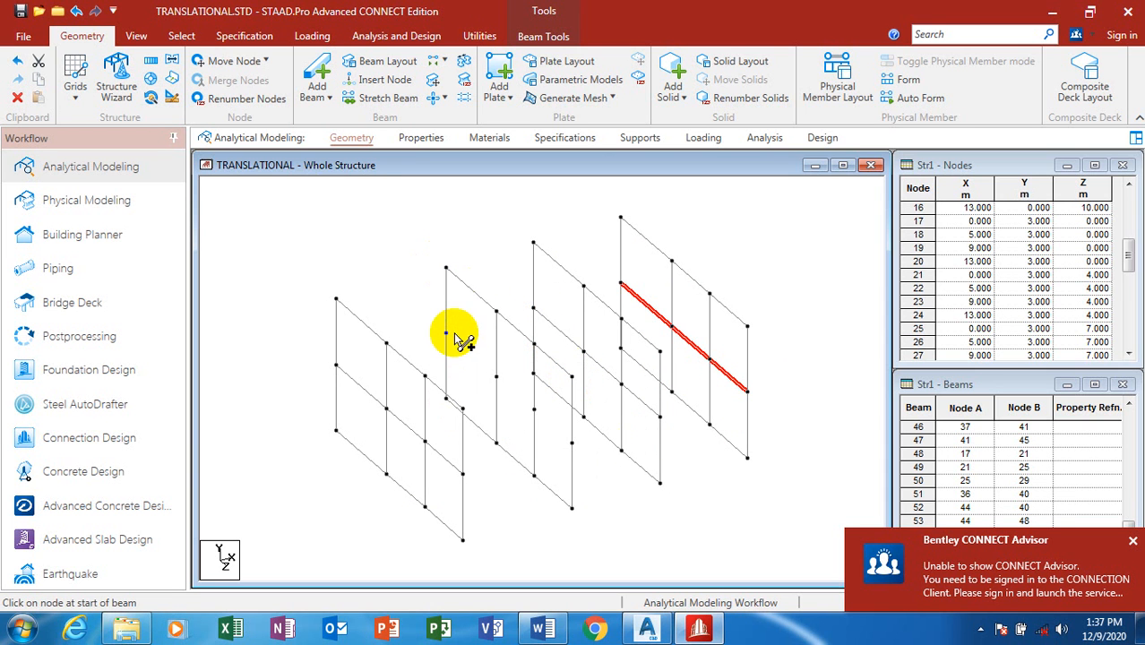
pyautogui.moveTo(447, 332); pyautogui.dragTo(573, 446)
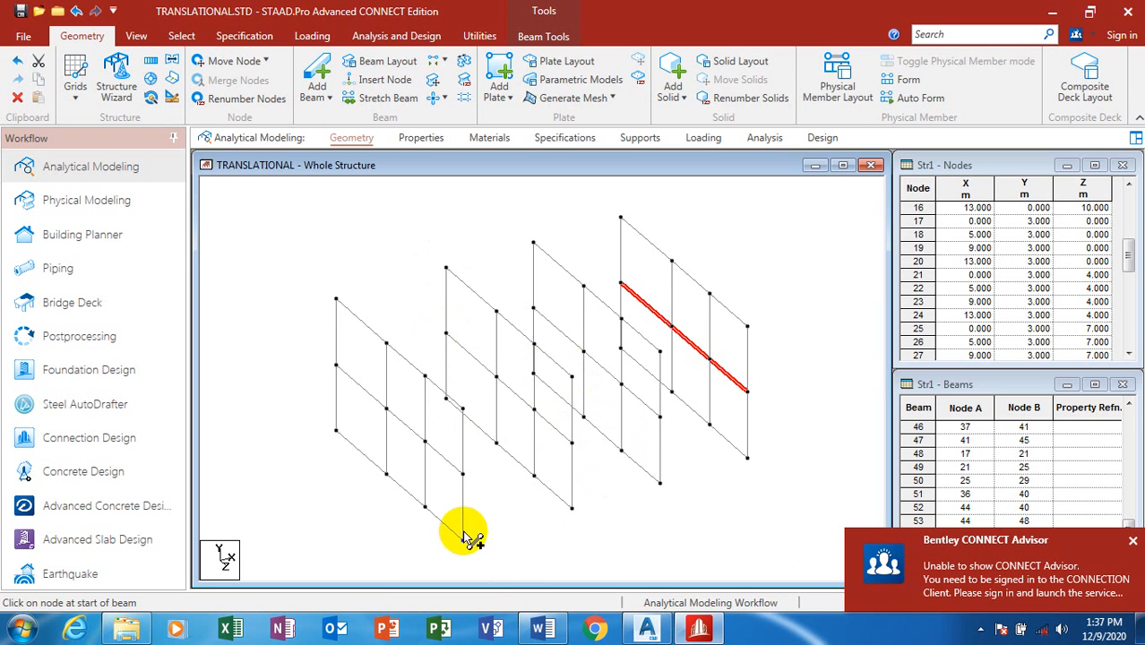
# Step: Add X-direction beams across the four column rows at the top, plus a mid-level back beam
pyautogui.moveTo(338, 299); pyautogui.dragTo(620, 218)
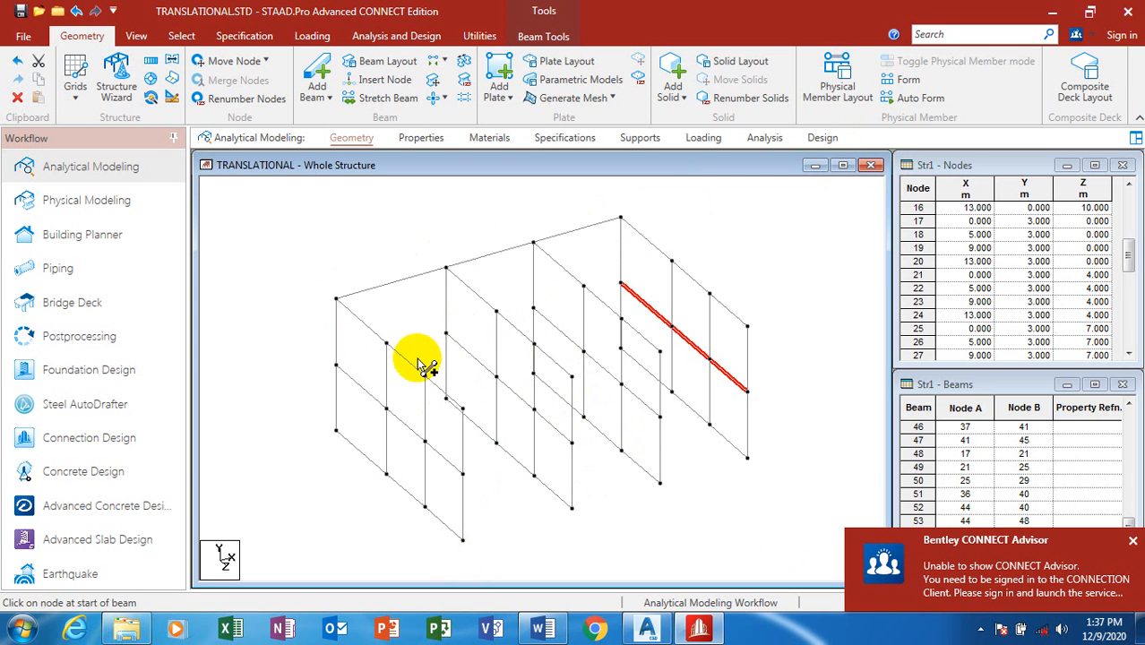
pyautogui.moveTo(387, 346); pyautogui.dragTo(671, 261)
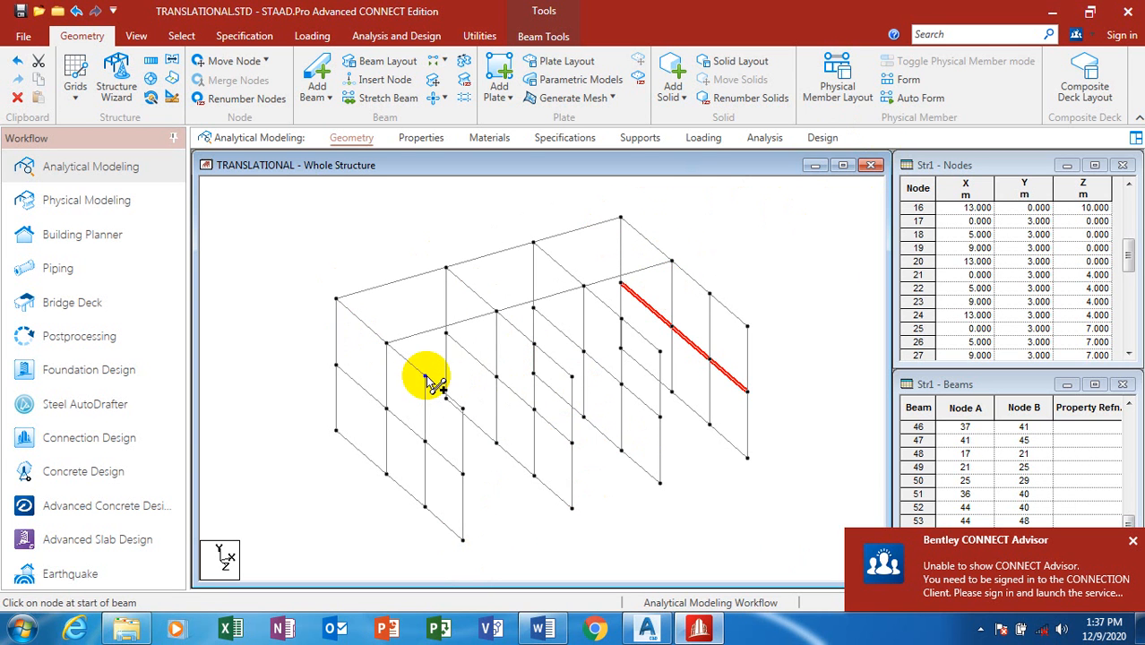
pyautogui.moveTo(424, 374); pyautogui.dragTo(709, 293)
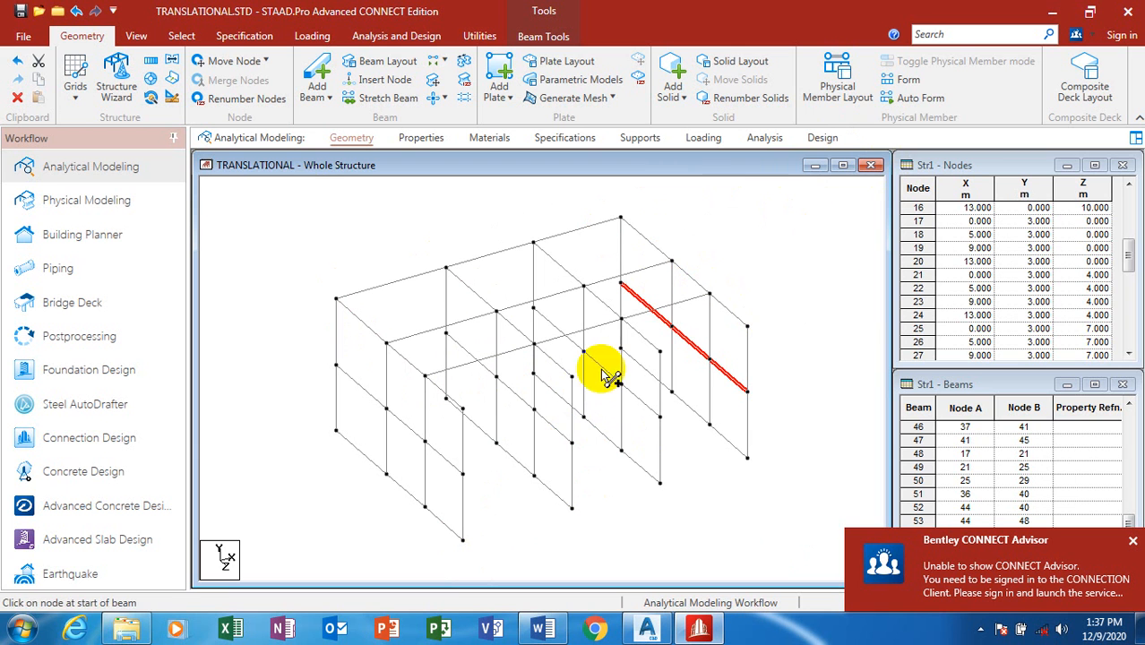
pyautogui.moveTo(463, 409); pyautogui.dragTo(749, 326)
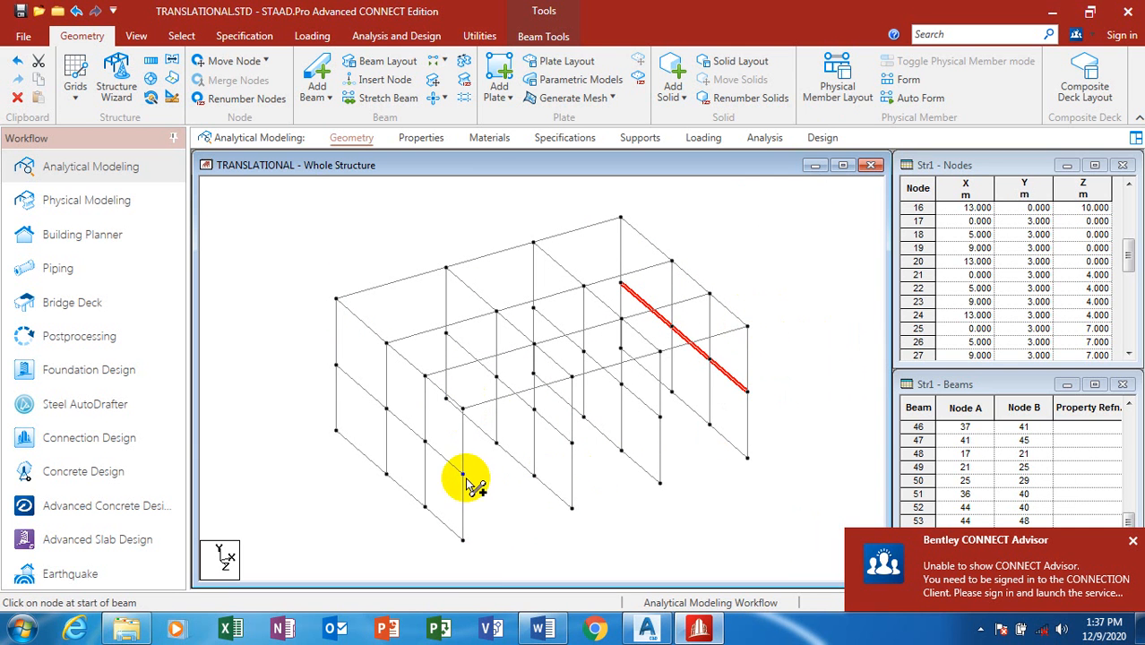
pyautogui.moveTo(463, 476); pyautogui.dragTo(748, 392)
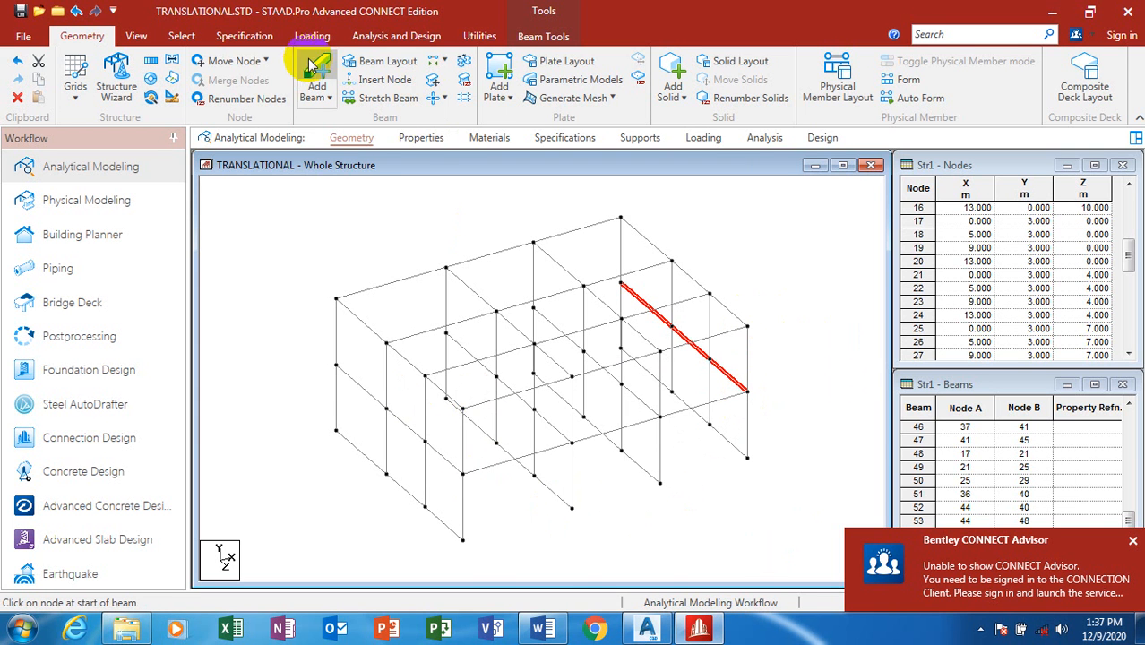
# Step: Compare elevation and side views, then settle on the isometric 3D view of the frame
pyautogui.click(152, 42)
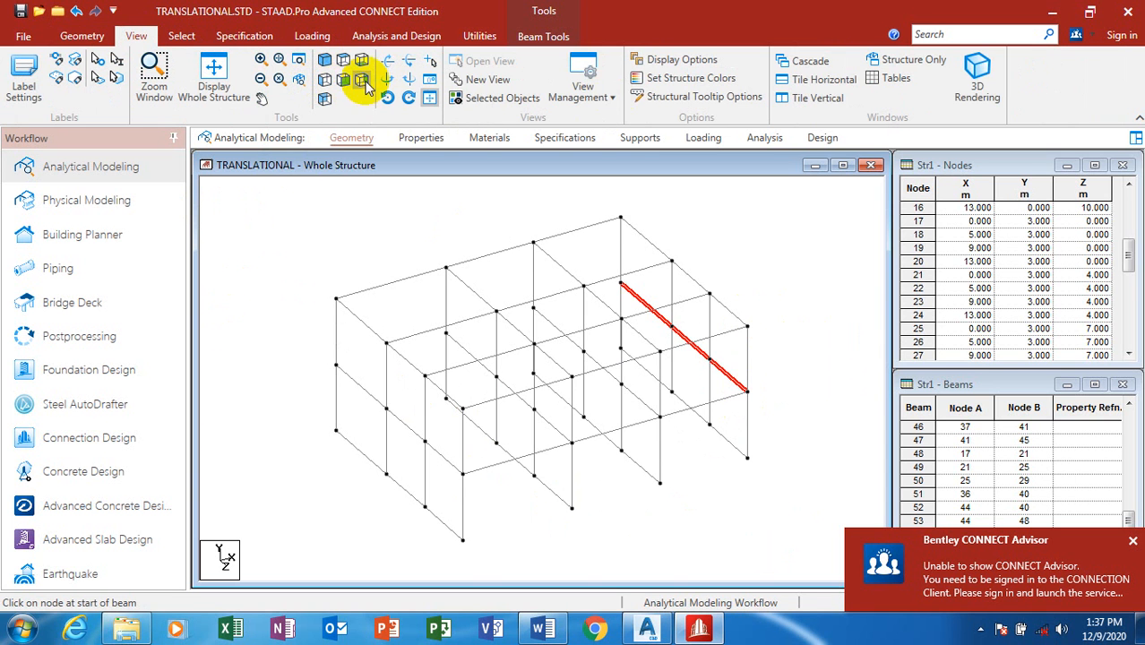
pyautogui.click(324, 101)
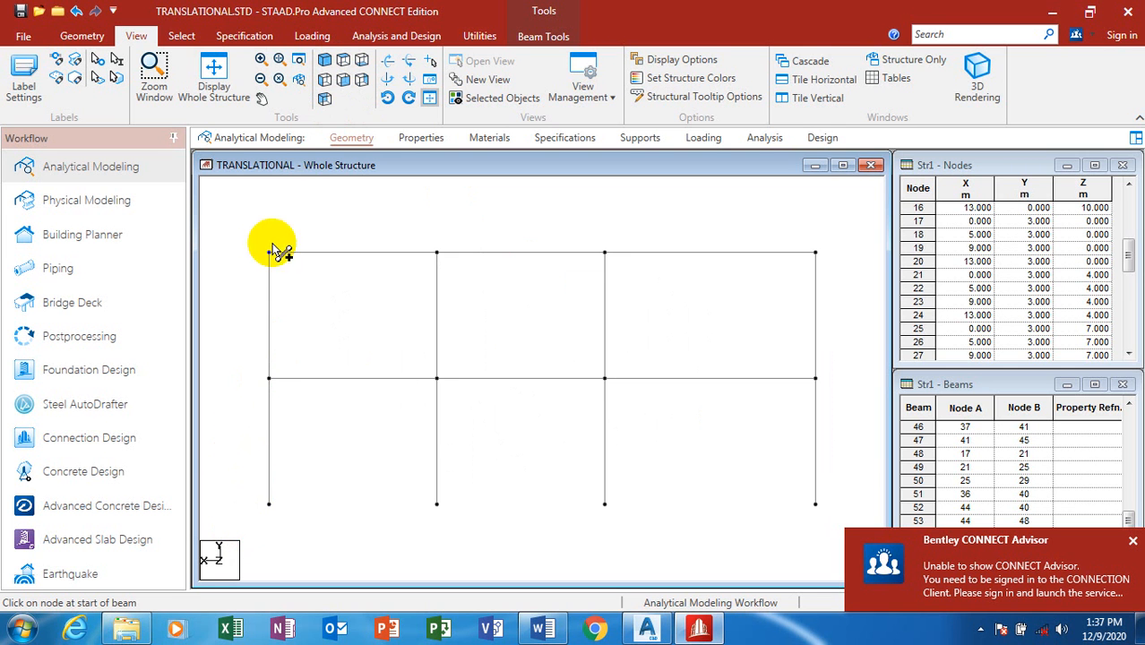
pyautogui.click(363, 82)
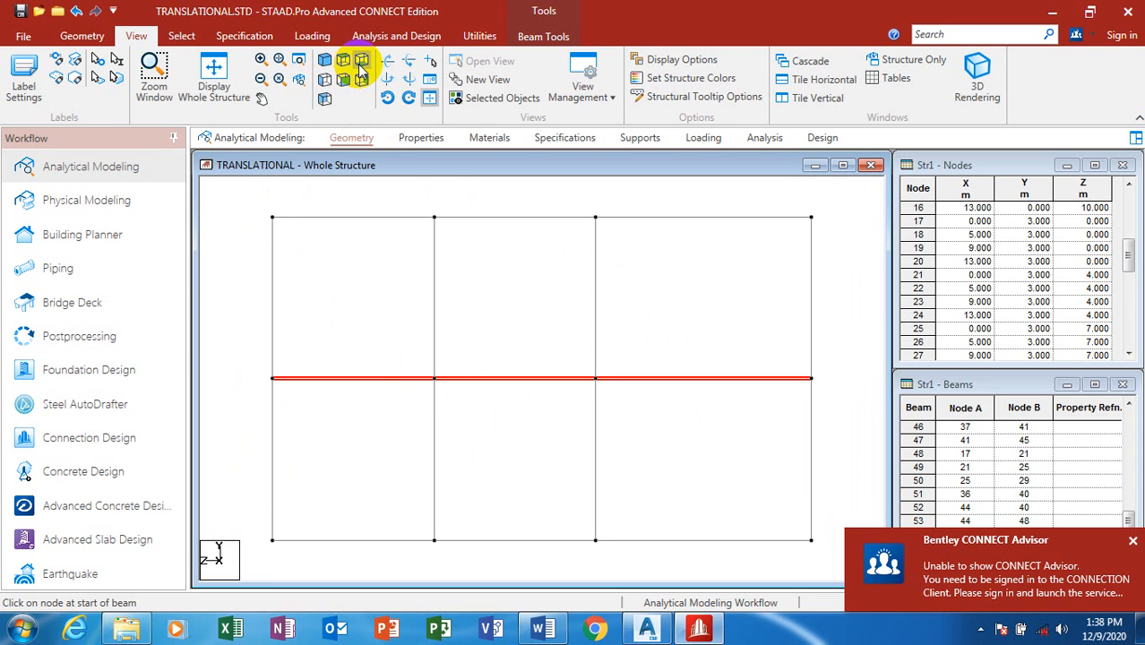
pyautogui.click(325, 82)
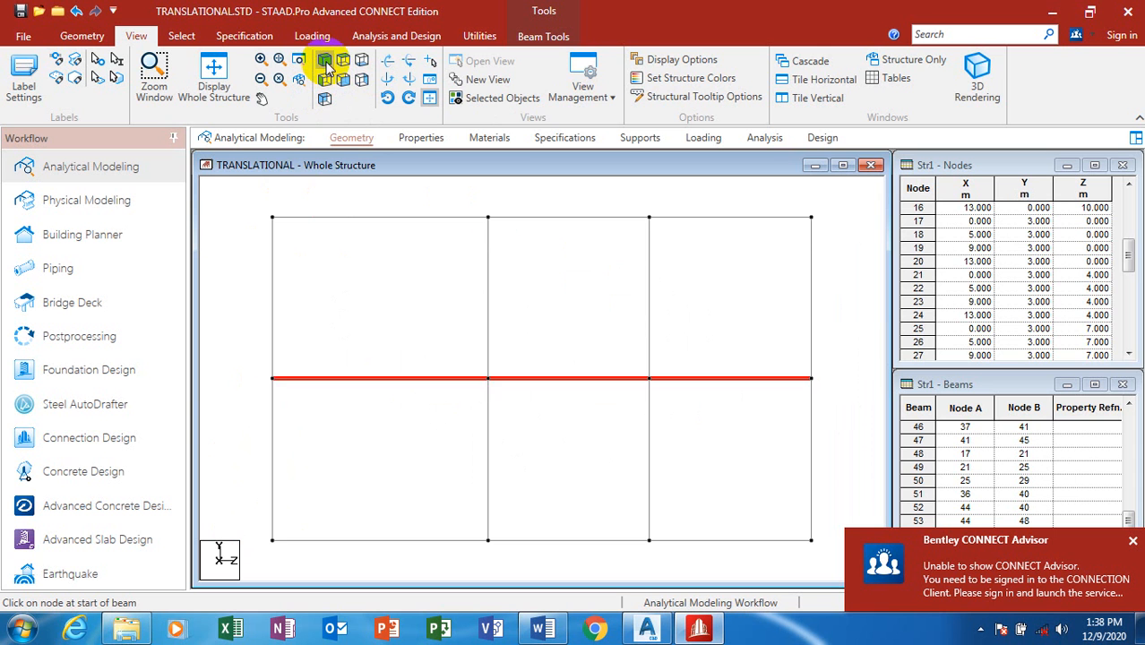
pyautogui.click(325, 63)
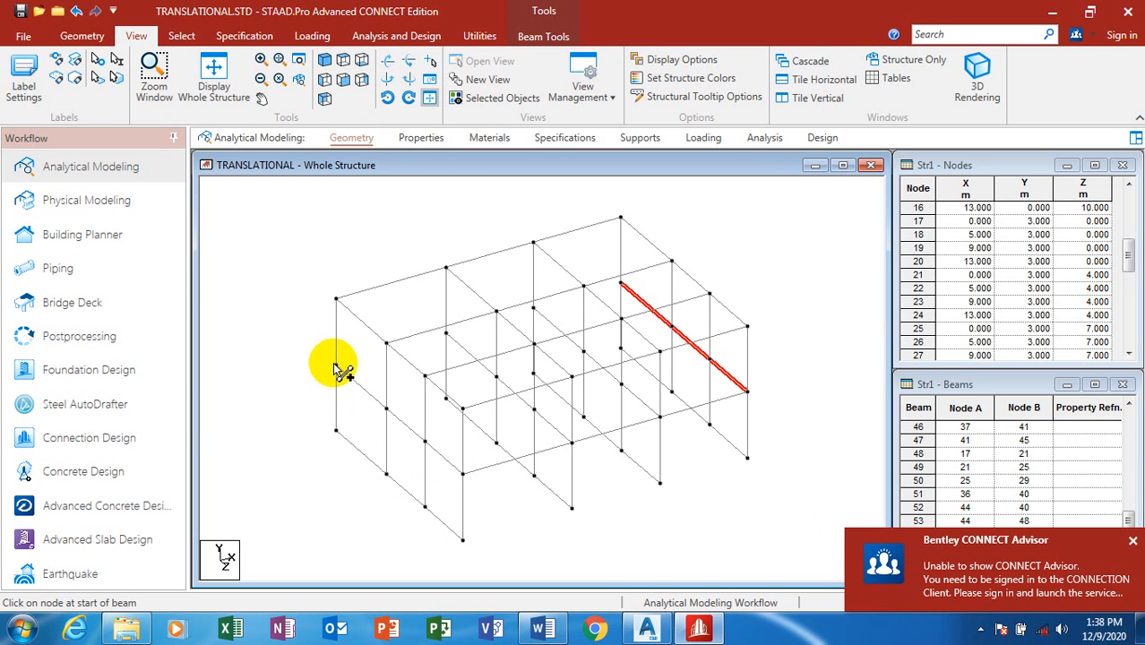
pyautogui.moveTo(335, 365); pyautogui.dragTo(621, 285)
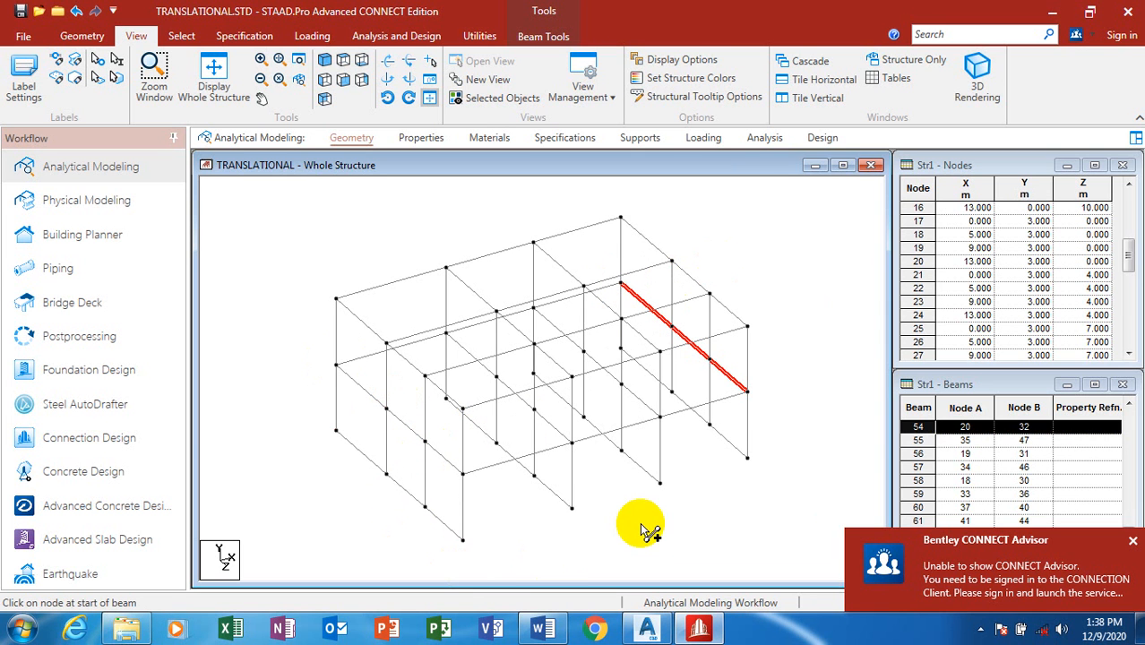
pyautogui.moveTo(424, 438); pyautogui.dragTo(715, 358)
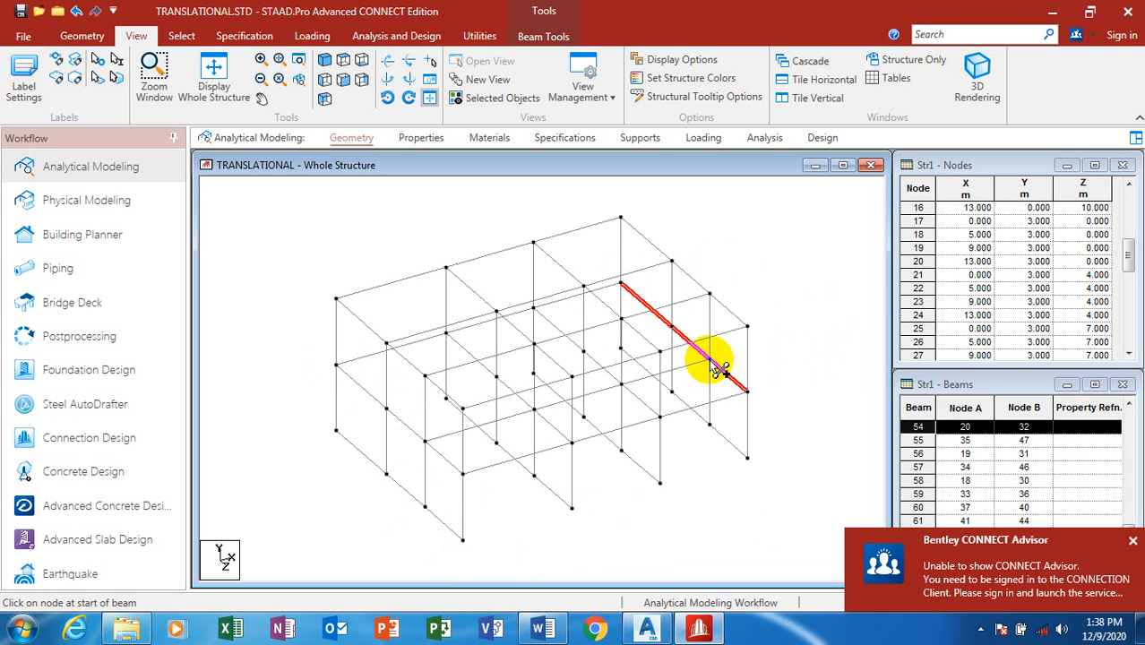
pyautogui.moveTo(385, 410); pyautogui.dragTo(685, 323)
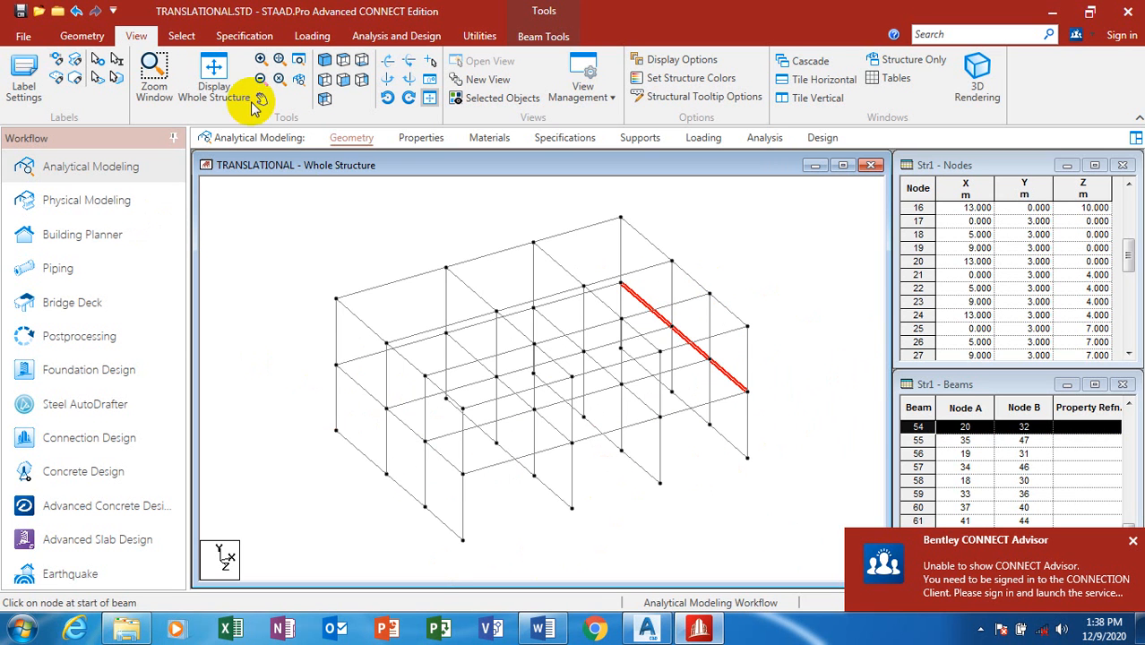
pyautogui.scroll(-3, 670, 348)
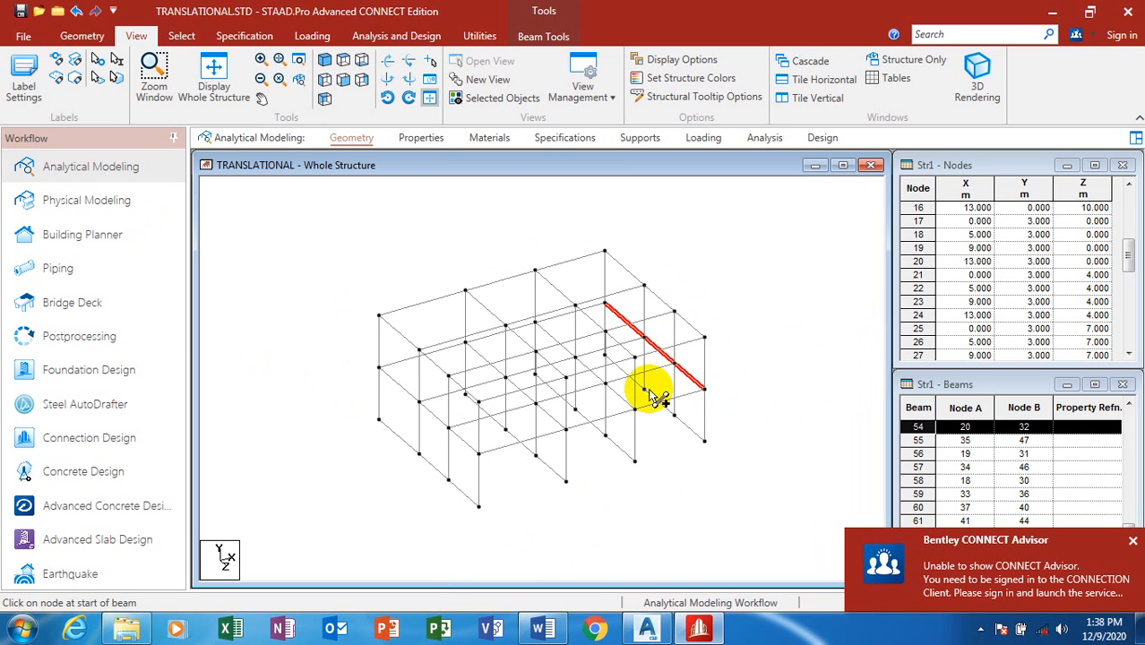
pyautogui.scroll(2, 654, 389)
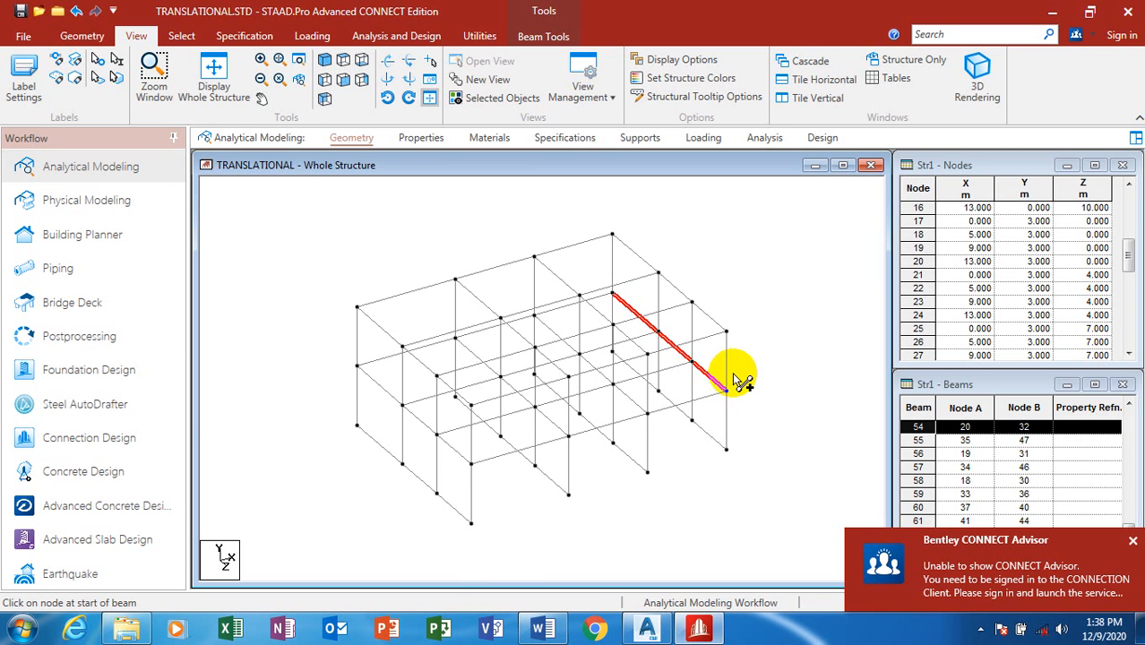
pyautogui.click(457, 514)
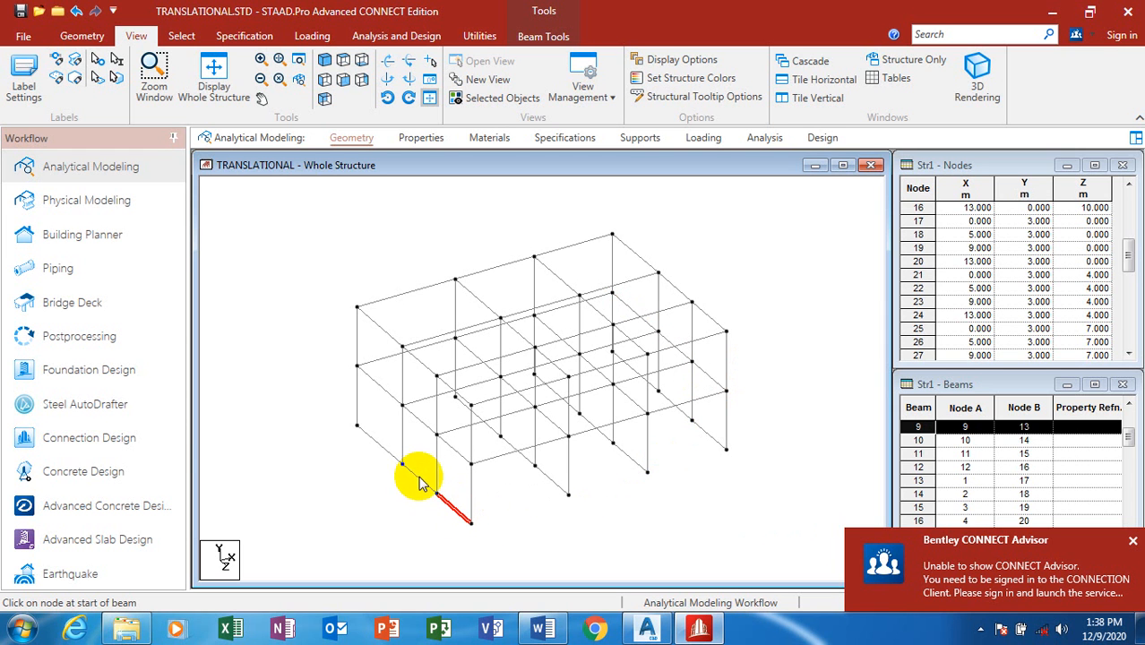
pyautogui.keyDown('ctrl'); pyautogui.click(416, 476); pyautogui.keyUp('ctrl')
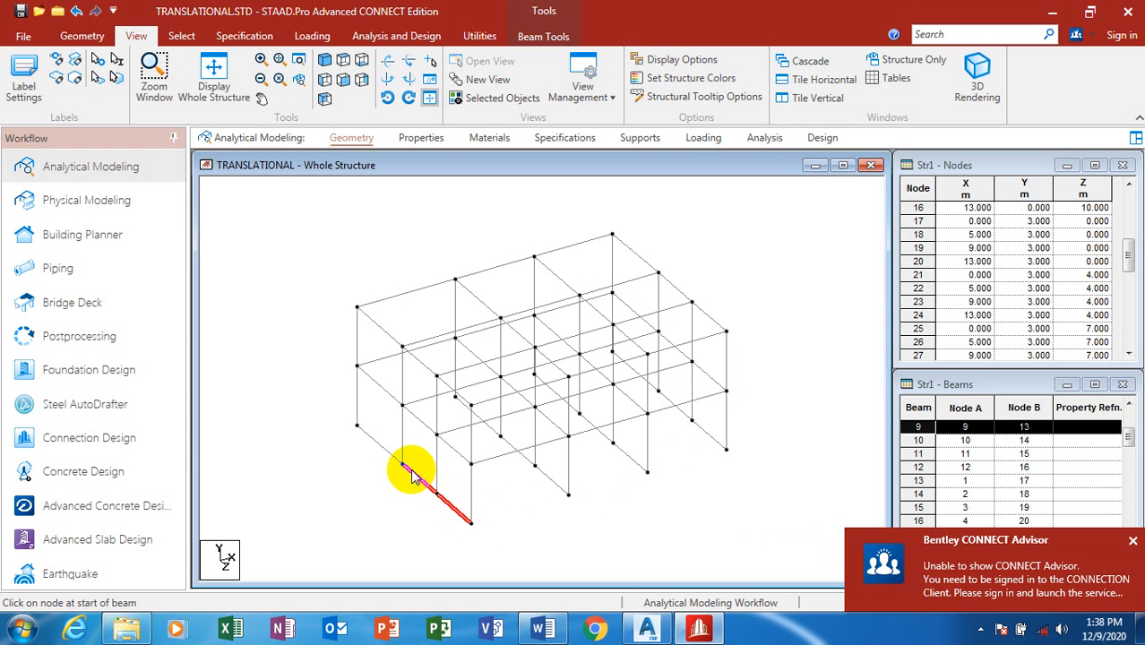
pyautogui.keyDown('ctrl'); pyautogui.click(386, 450); pyautogui.keyUp('ctrl')
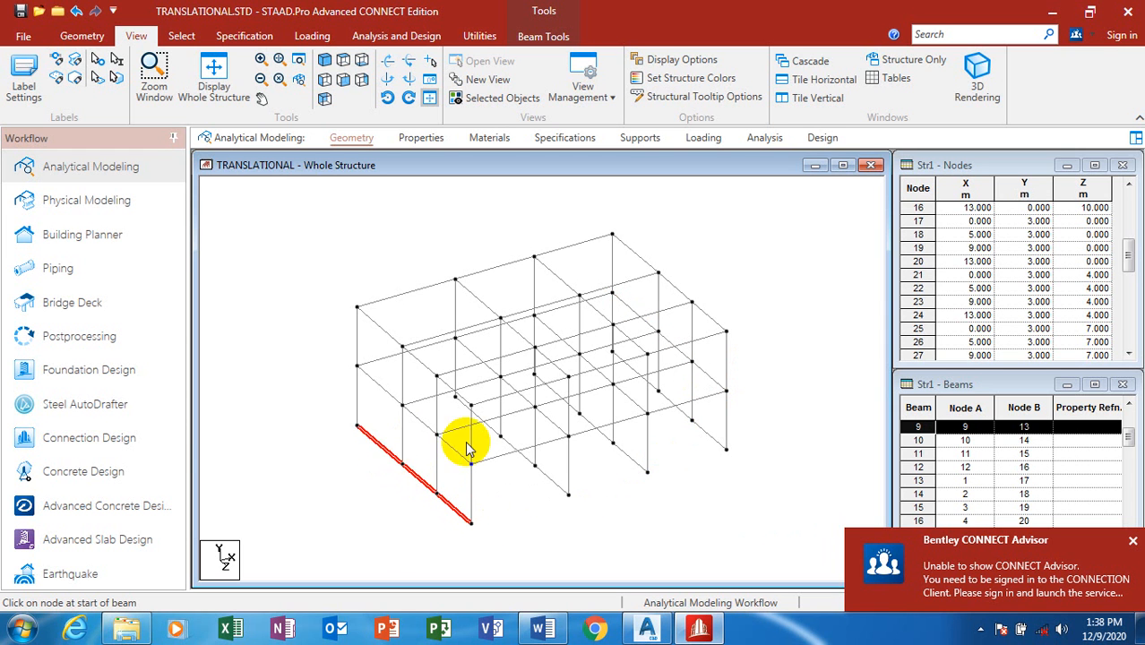
pyautogui.keyDown('ctrl'); pyautogui.click(531, 461); pyautogui.keyUp('ctrl')
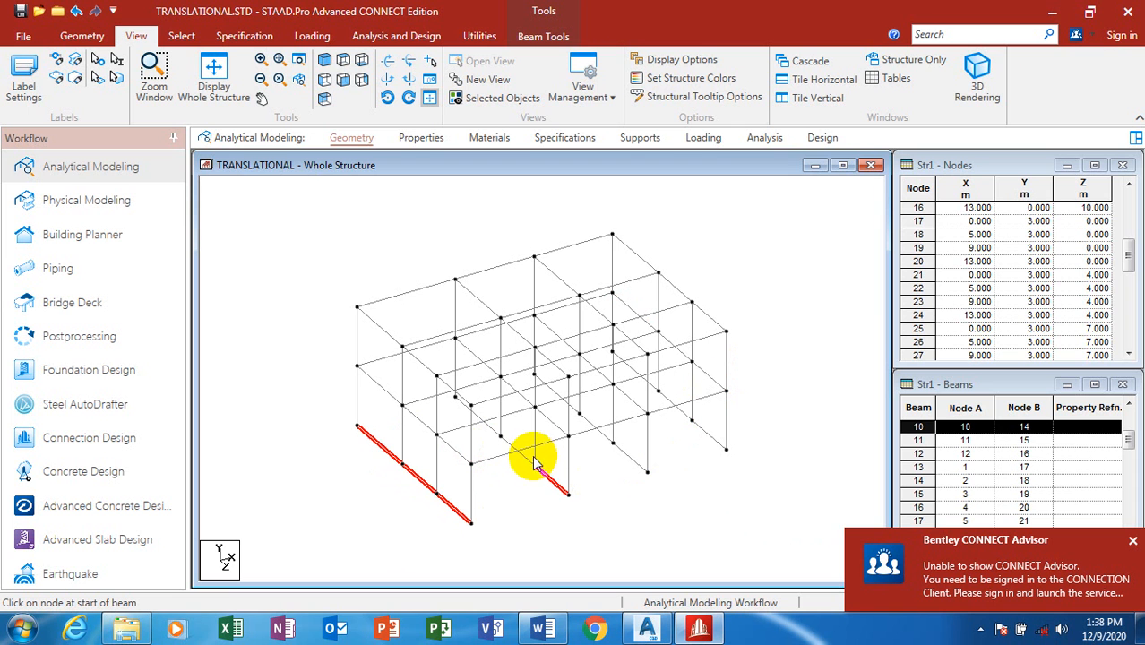
pyautogui.keyDown('ctrl'); pyautogui.click(491, 429); pyautogui.keyUp('ctrl')
pyautogui.keyDown('ctrl'); pyautogui.click(620, 450); pyautogui.keyUp('ctrl')
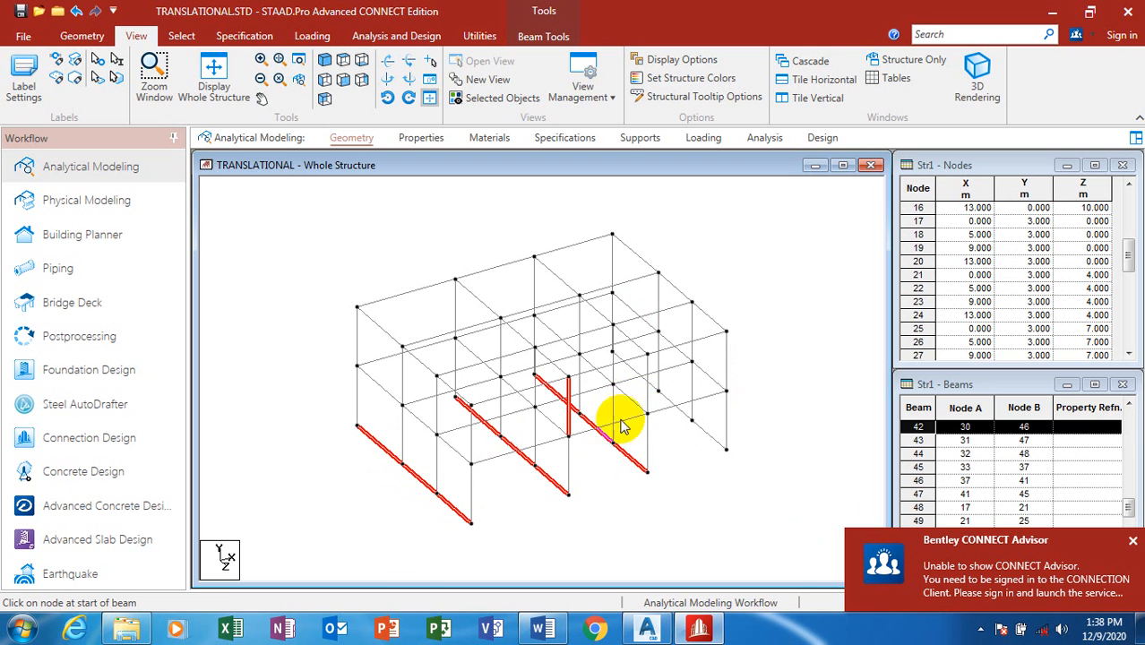
pyautogui.click(613, 422)
pyautogui.click(503, 510)
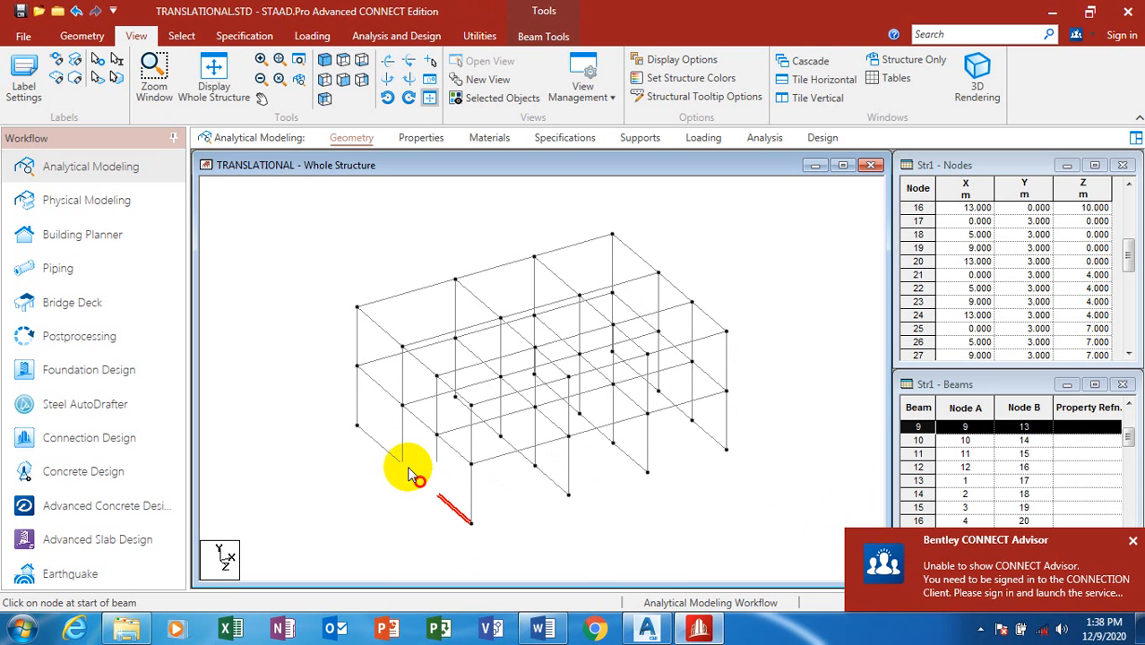
pyautogui.click(357, 425)
pyautogui.click(568, 494)
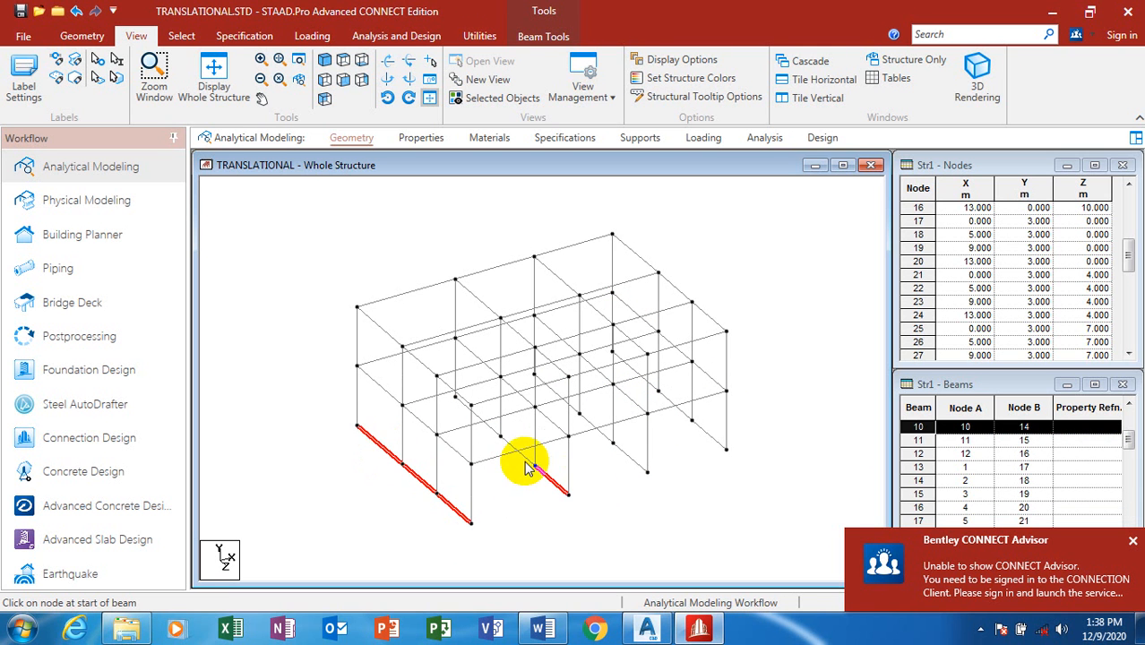
pyautogui.click(500, 437)
pyautogui.keyDown('ctrl'); pyautogui.click(489, 426); pyautogui.keyUp('ctrl')
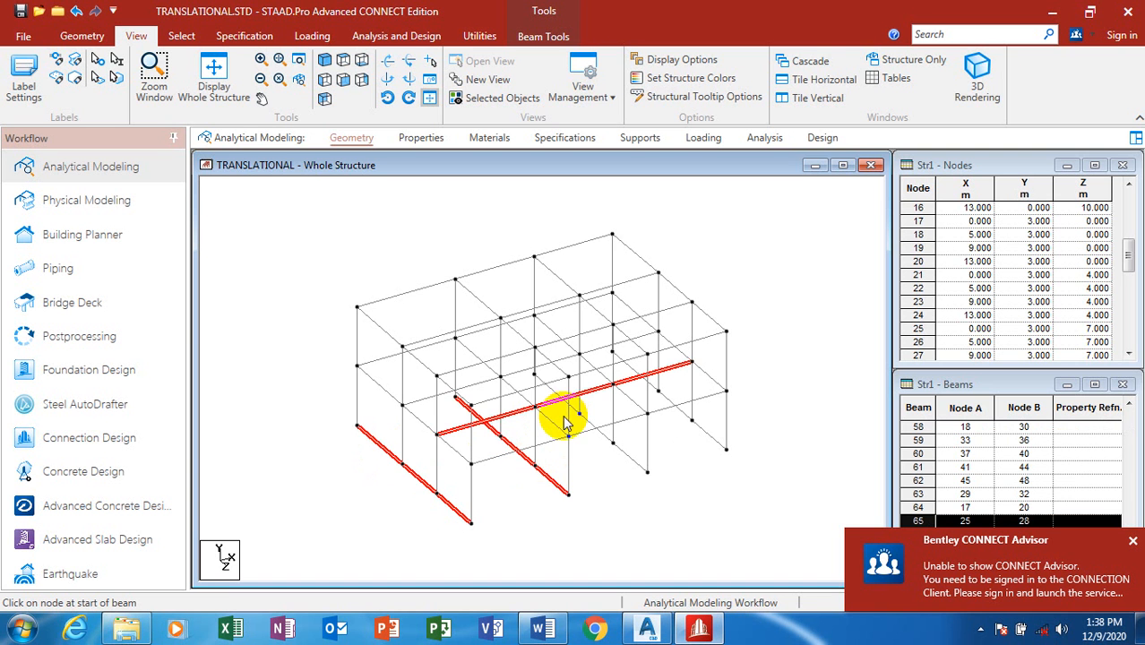
pyautogui.click(545, 449)
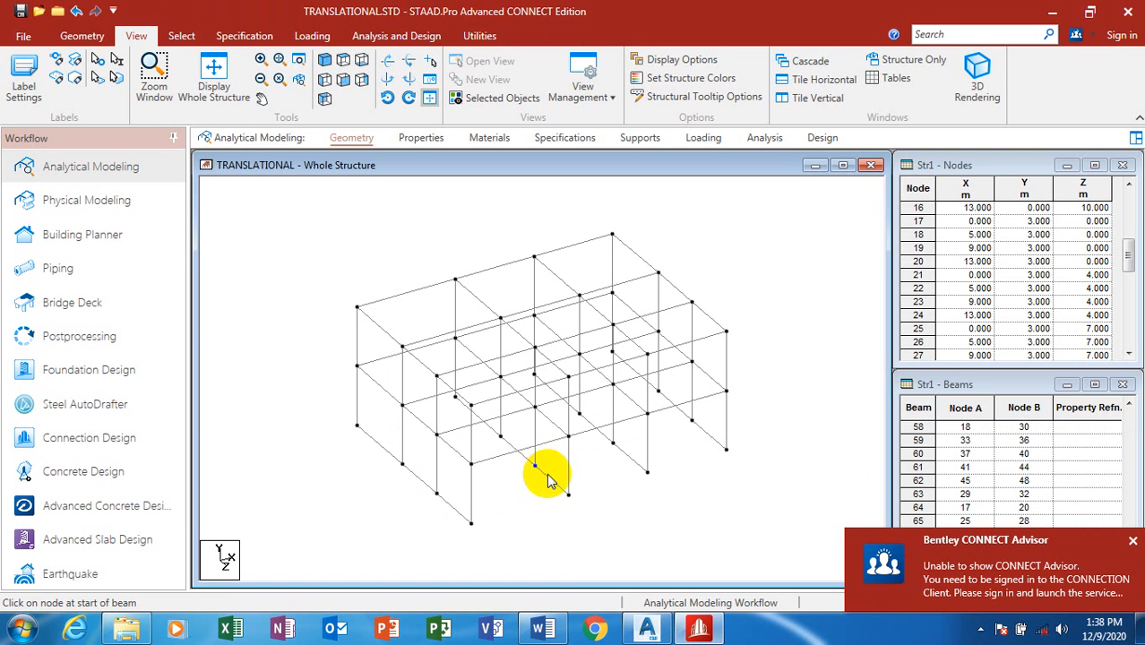
pyautogui.click(549, 476)
pyautogui.keyDown('ctrl'); pyautogui.click(522, 454); pyautogui.keyUp('ctrl')
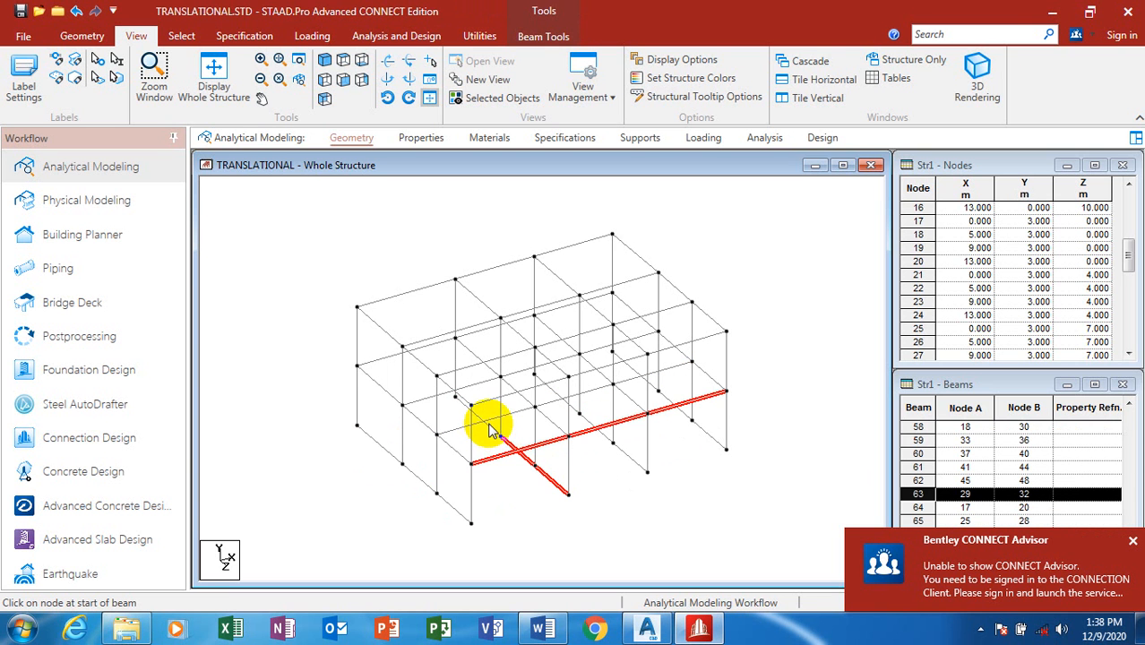
# Step: Select and delete the five ground-level beams
pyautogui.keyDown('ctrl'); pyautogui.click(489, 425); pyautogui.keyUp('ctrl')
pyautogui.click(600, 497)
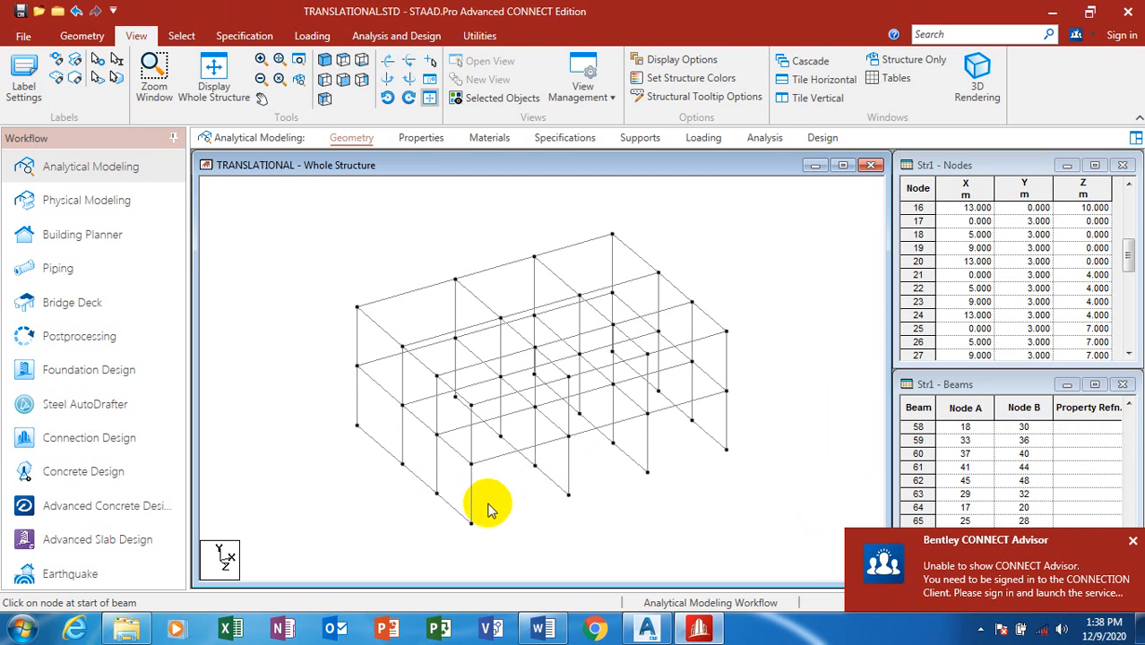
pyautogui.click(431, 493)
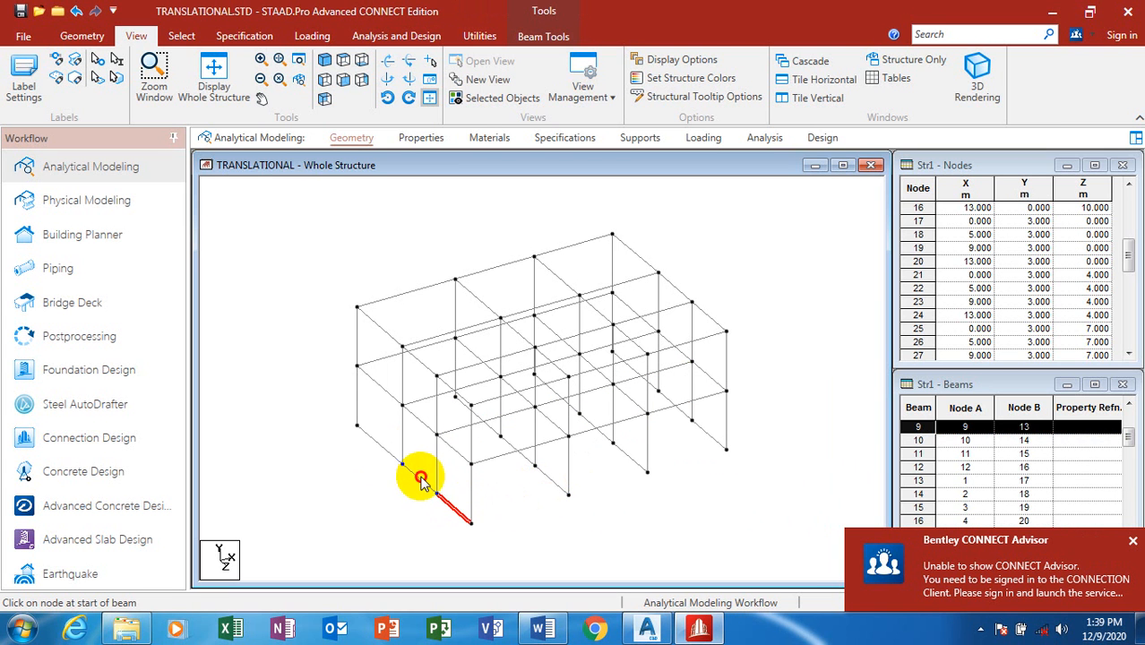
pyautogui.keyDown('ctrl'); pyautogui.click(389, 451); pyautogui.keyUp('ctrl')
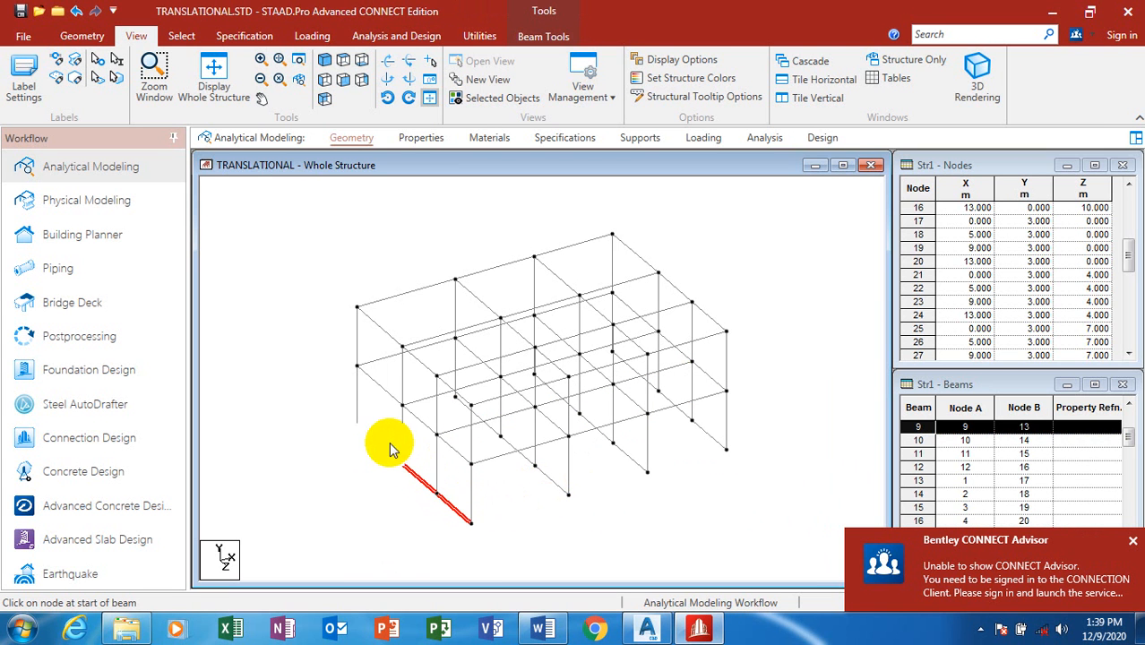
pyautogui.keyDown('ctrl'); pyautogui.click(550, 476); pyautogui.keyUp('ctrl')
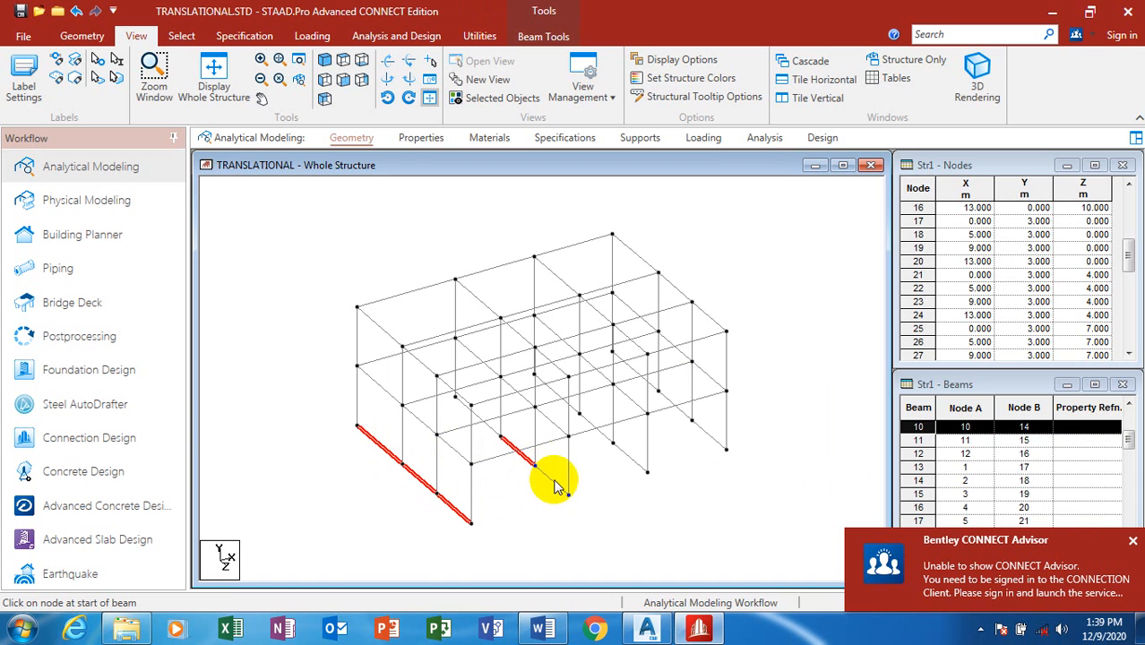
pyautogui.press('Delete')
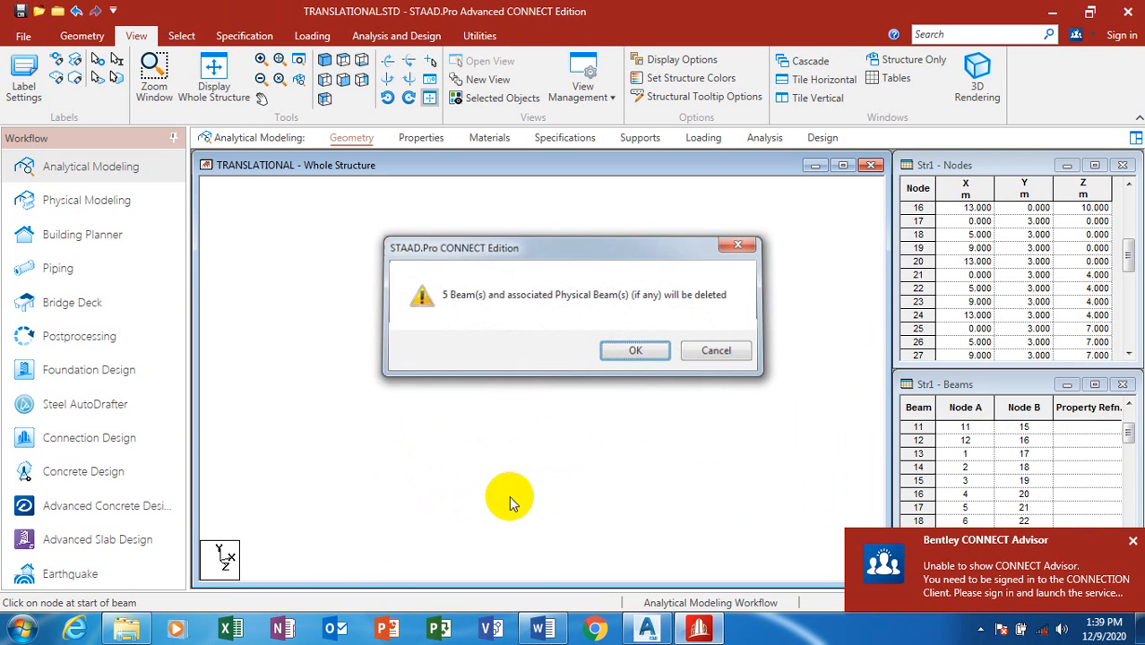
pyautogui.press('Return')
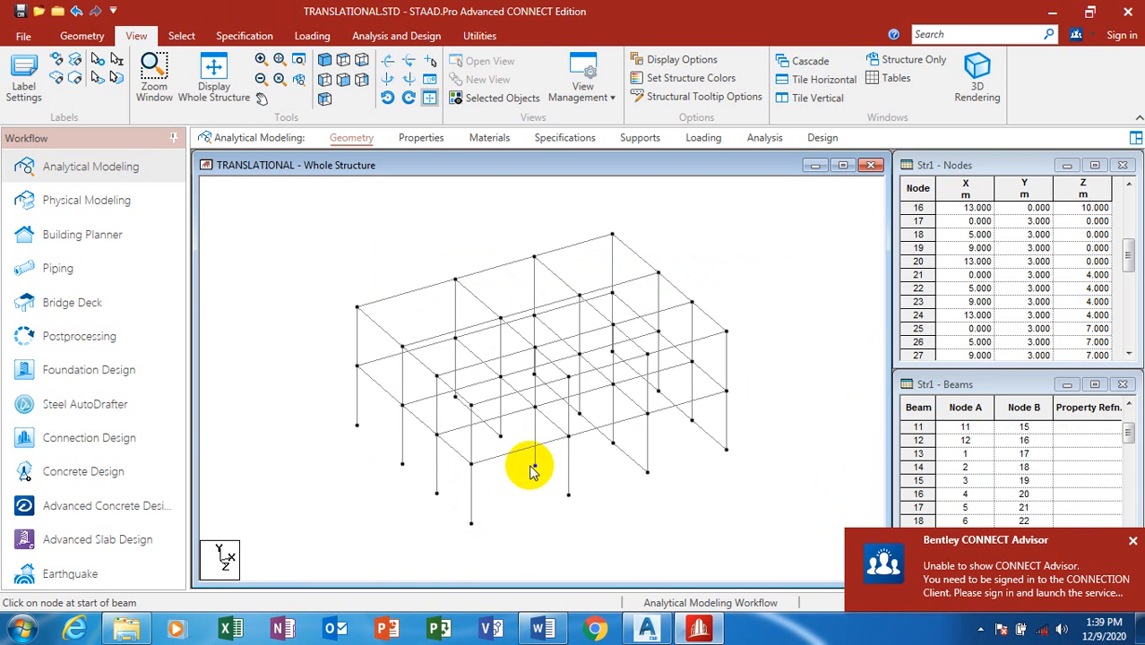
# Step: Delete beam 2, the short ground beam between nodes 2 and 6
pyautogui.click(495, 435)
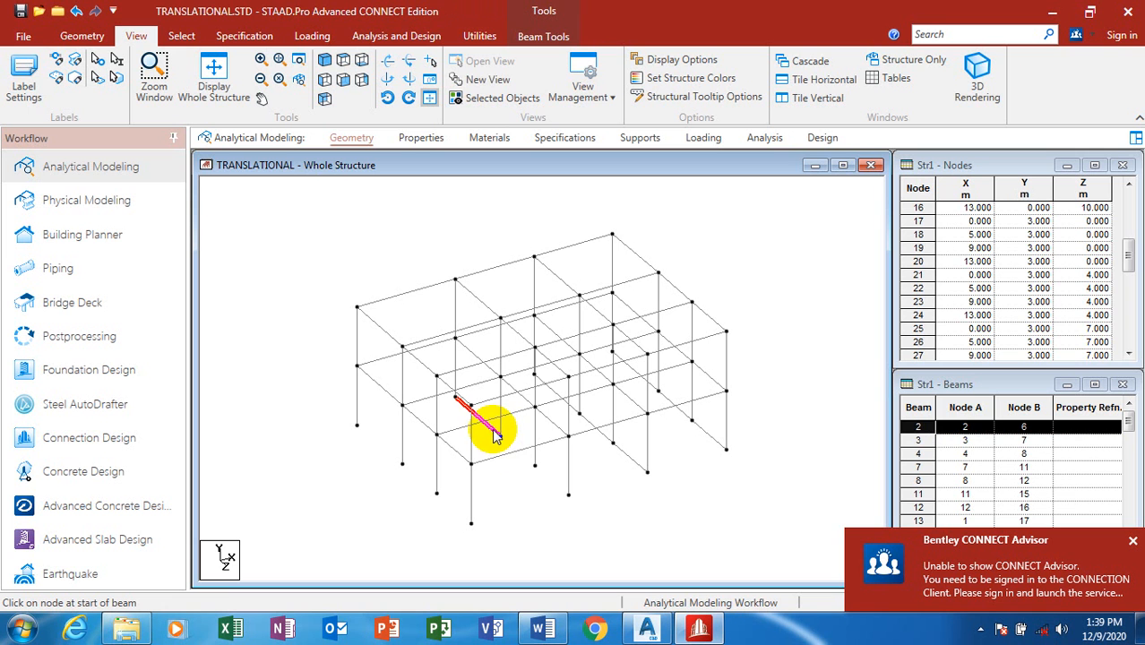
pyautogui.keyDown('ctrl'); pyautogui.click(514, 387); pyautogui.keyUp('ctrl')
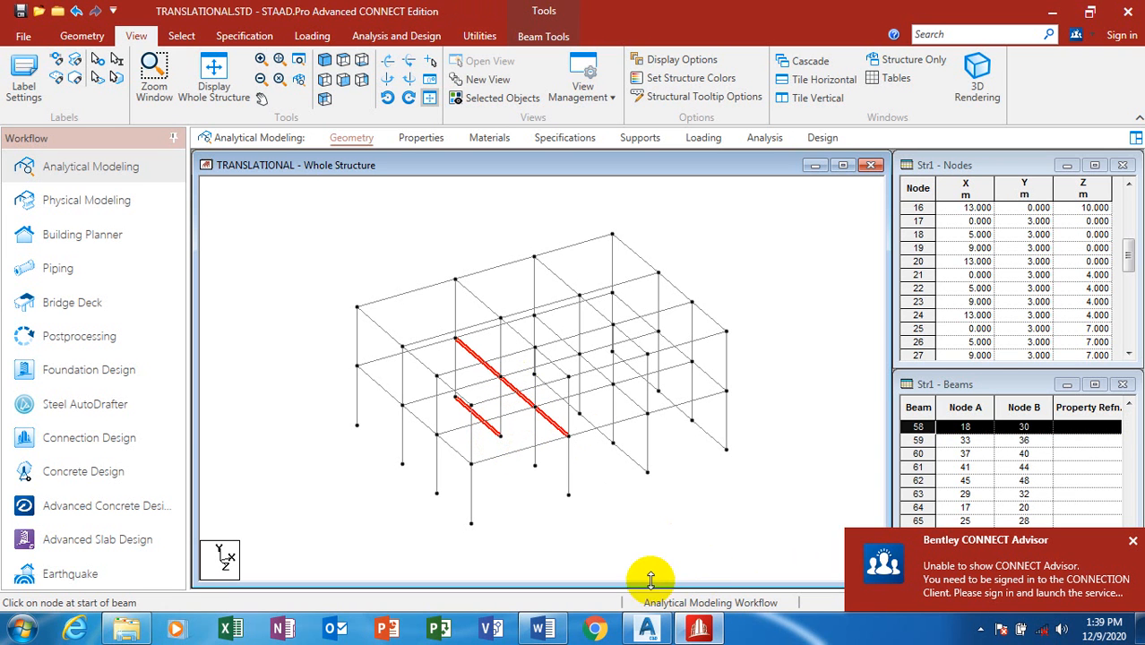
pyautogui.click(623, 498)
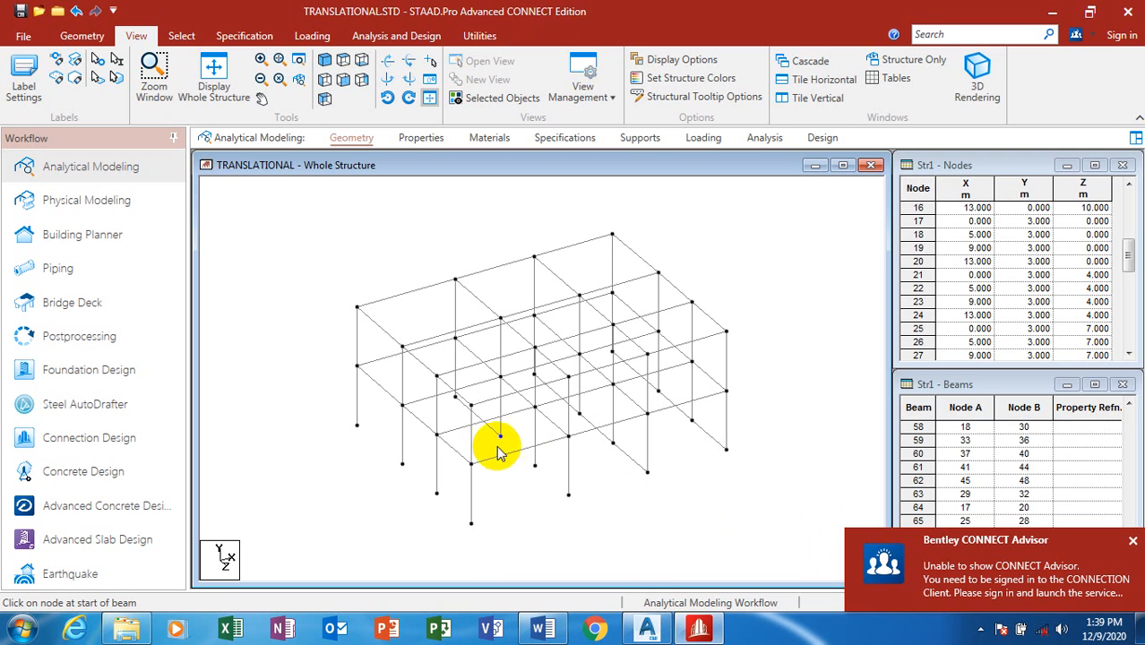
pyautogui.click(491, 434)
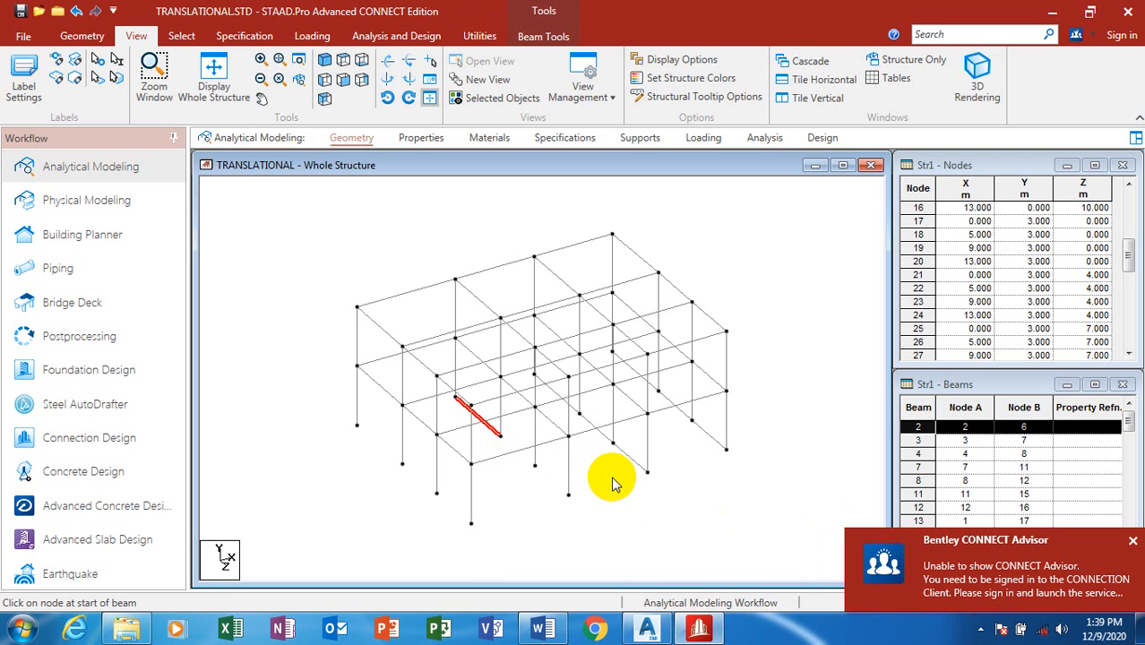
pyautogui.press('Delete')
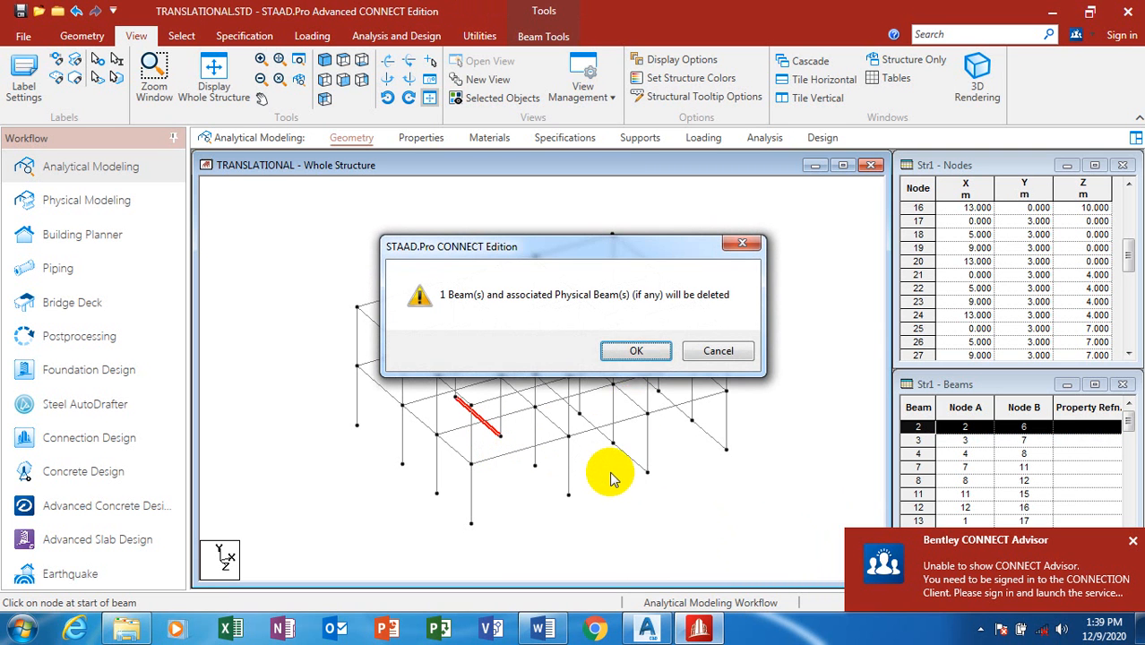
pyautogui.click(636, 351)
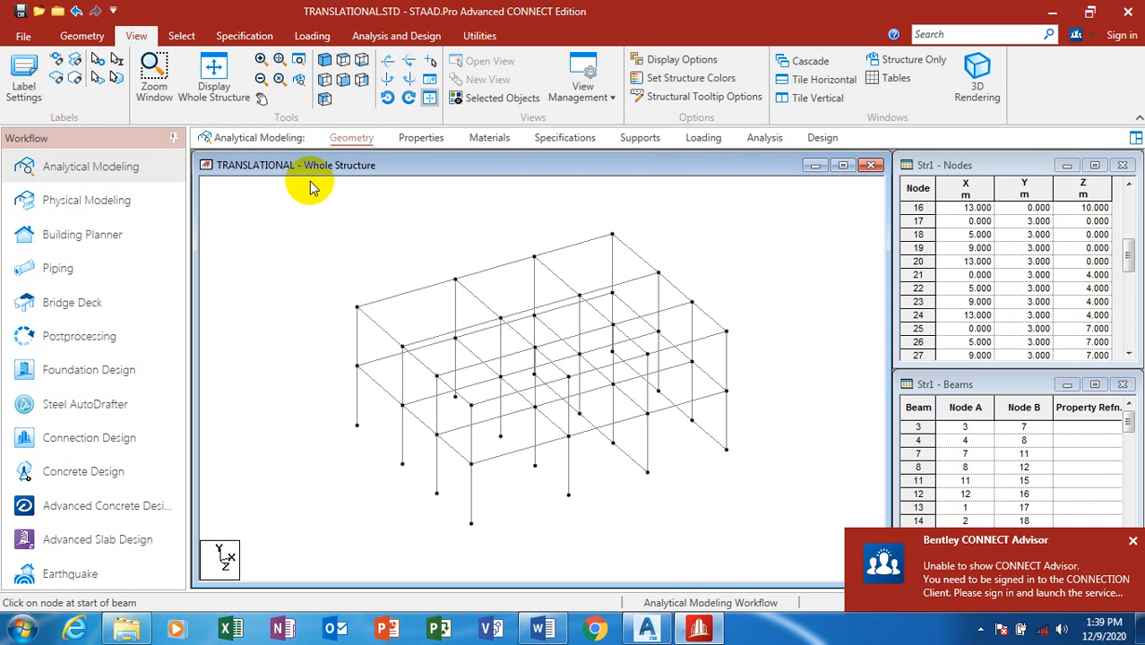
# Step: Add a concrete Rectangle section with YD 230 and ZD 230
pyautogui.click(415, 140)
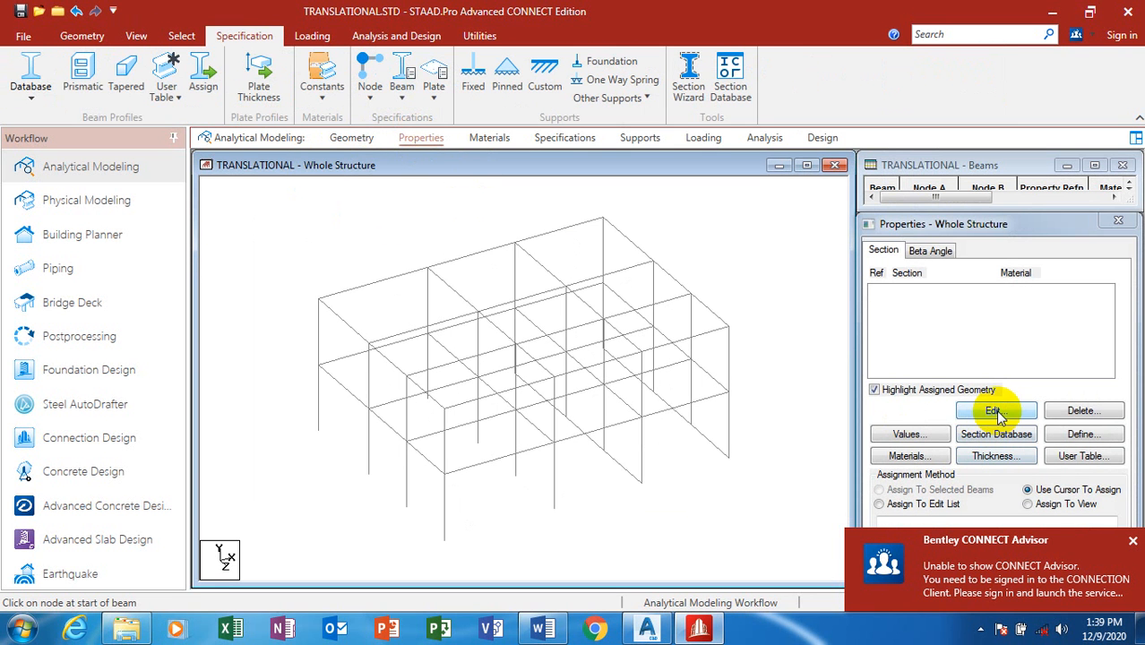
pyautogui.click(1082, 435)
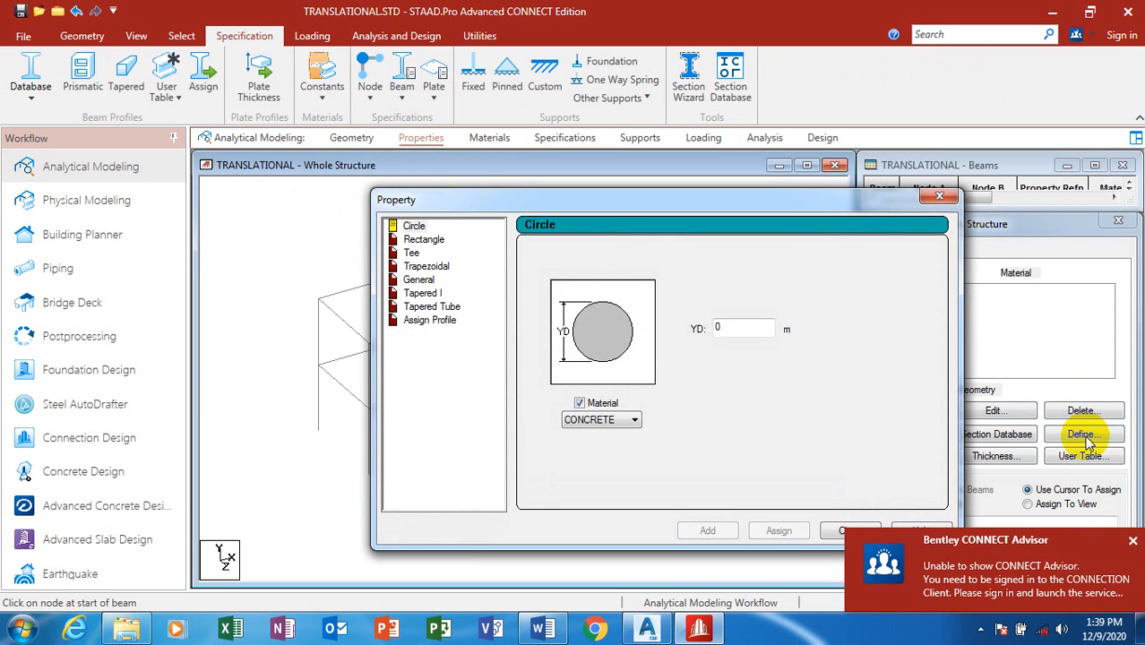
pyautogui.click(633, 419)
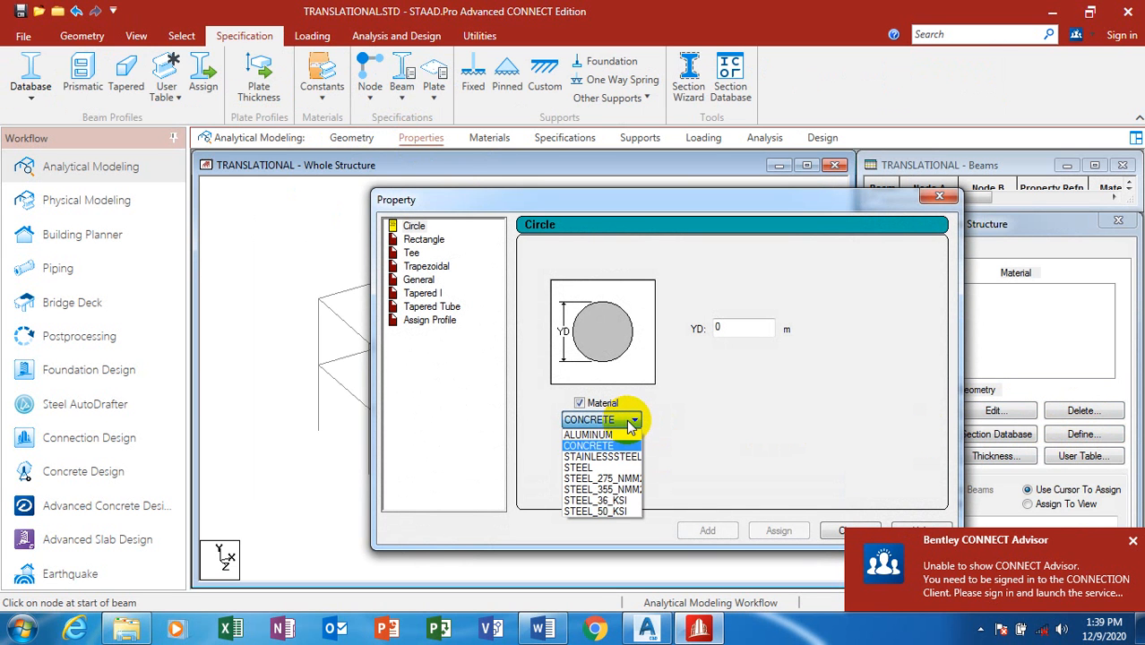
pyautogui.click(630, 421)
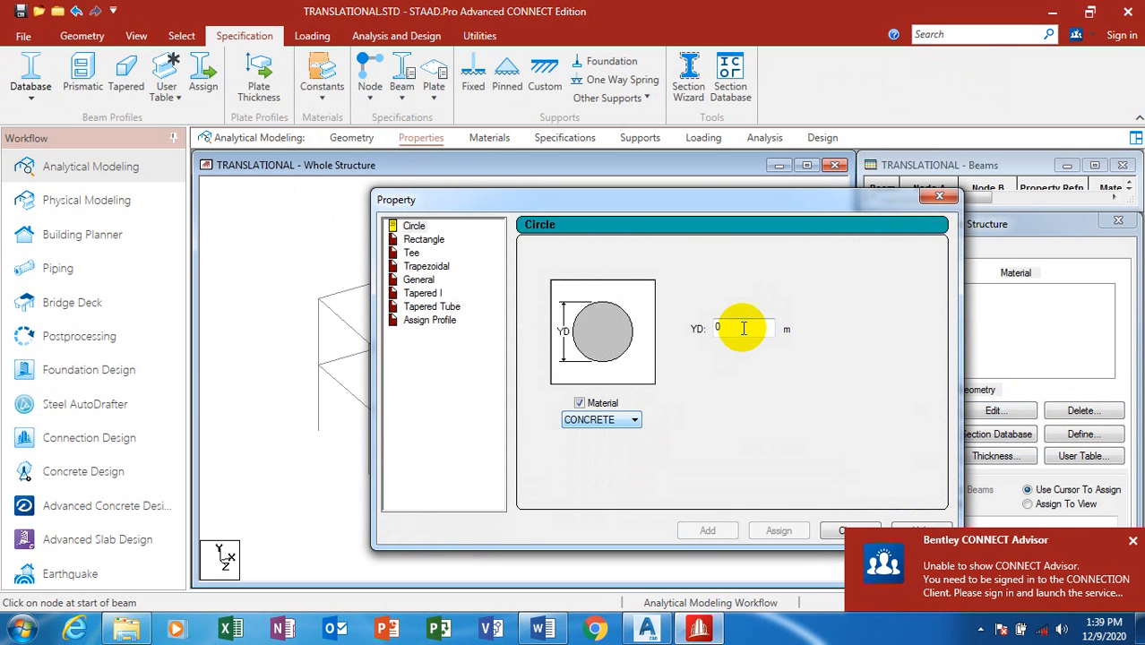
pyautogui.click(410, 241)
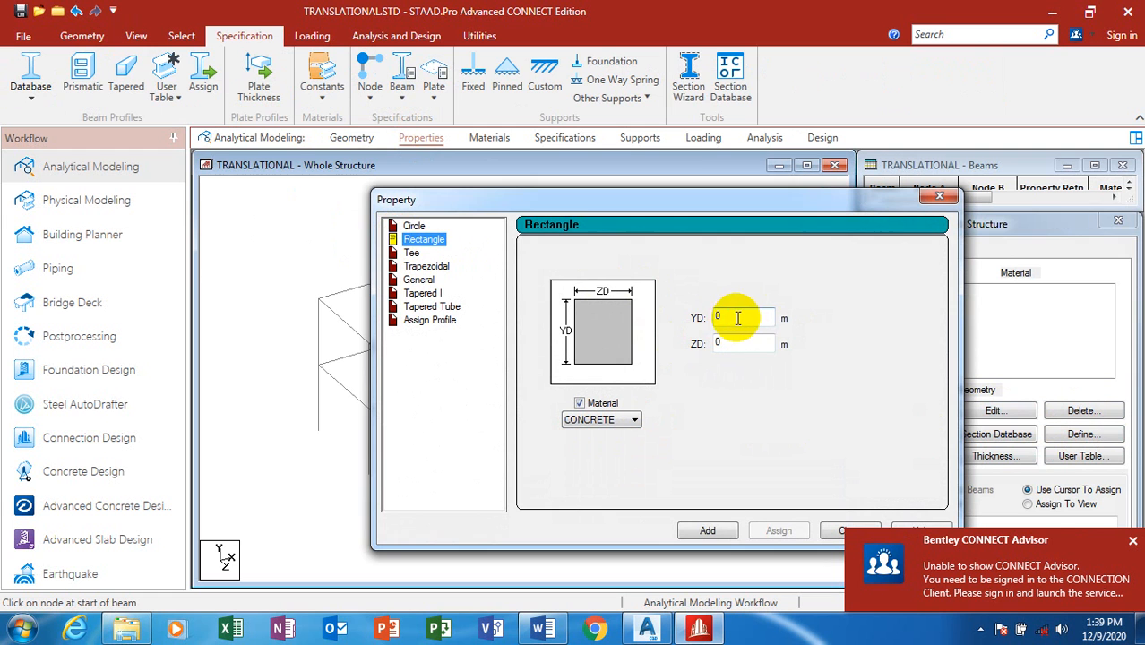
pyautogui.moveTo(737, 318); pyautogui.dragTo(671, 320)
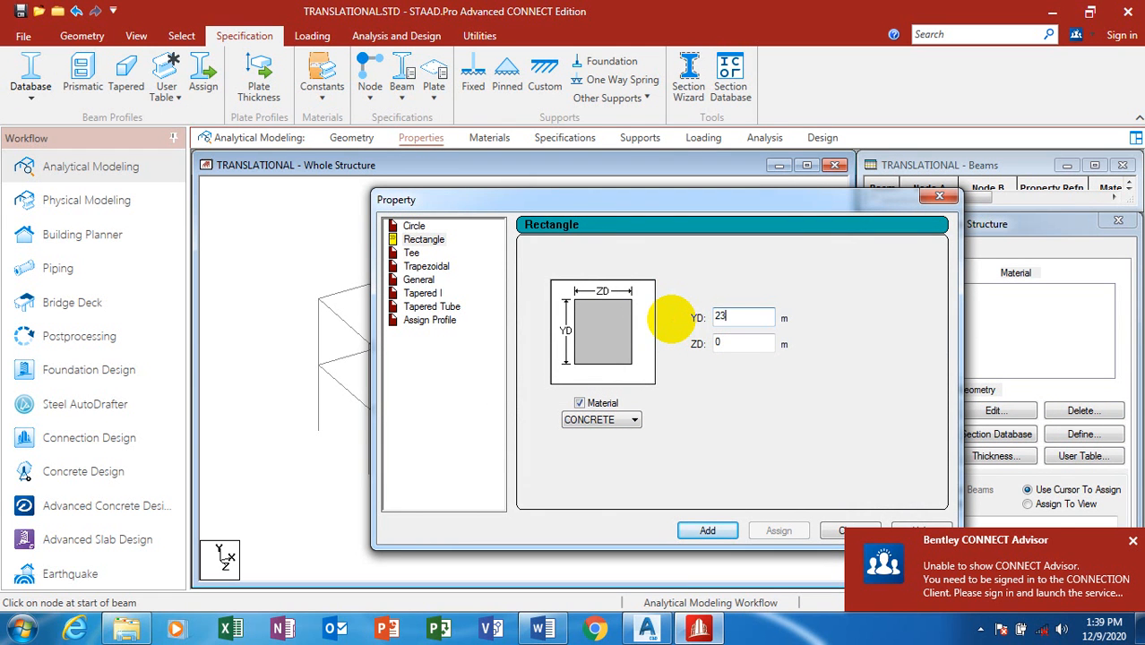
pyautogui.write('230')
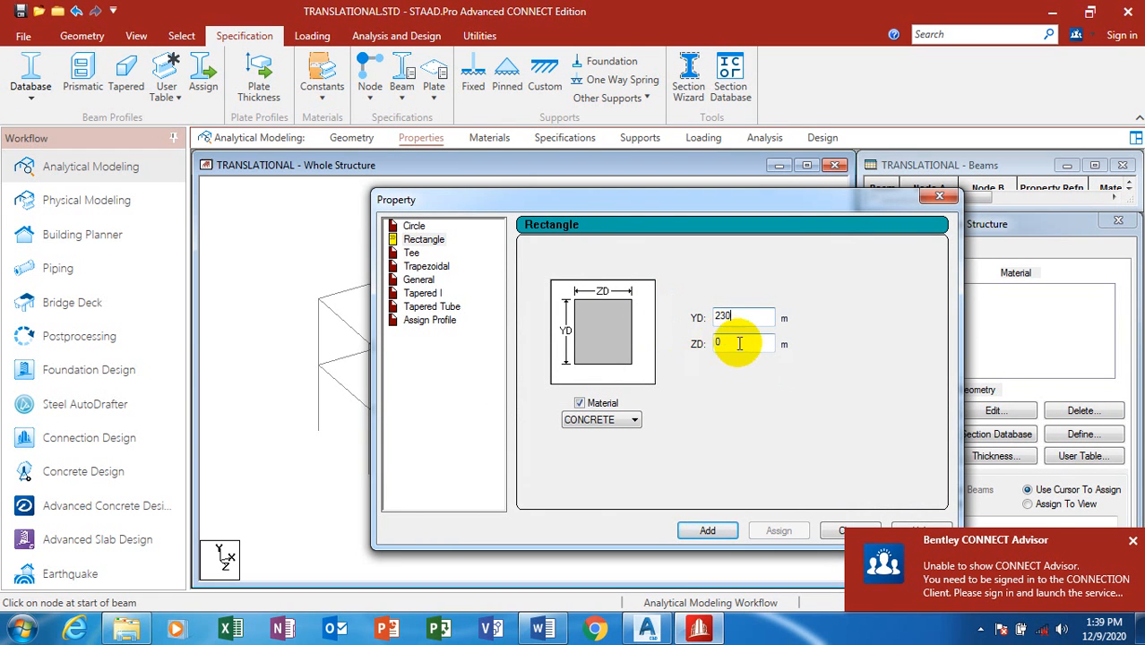
pyautogui.click(723, 348)
pyautogui.moveTo(722, 347); pyautogui.dragTo(688, 352)
pyautogui.write('23')
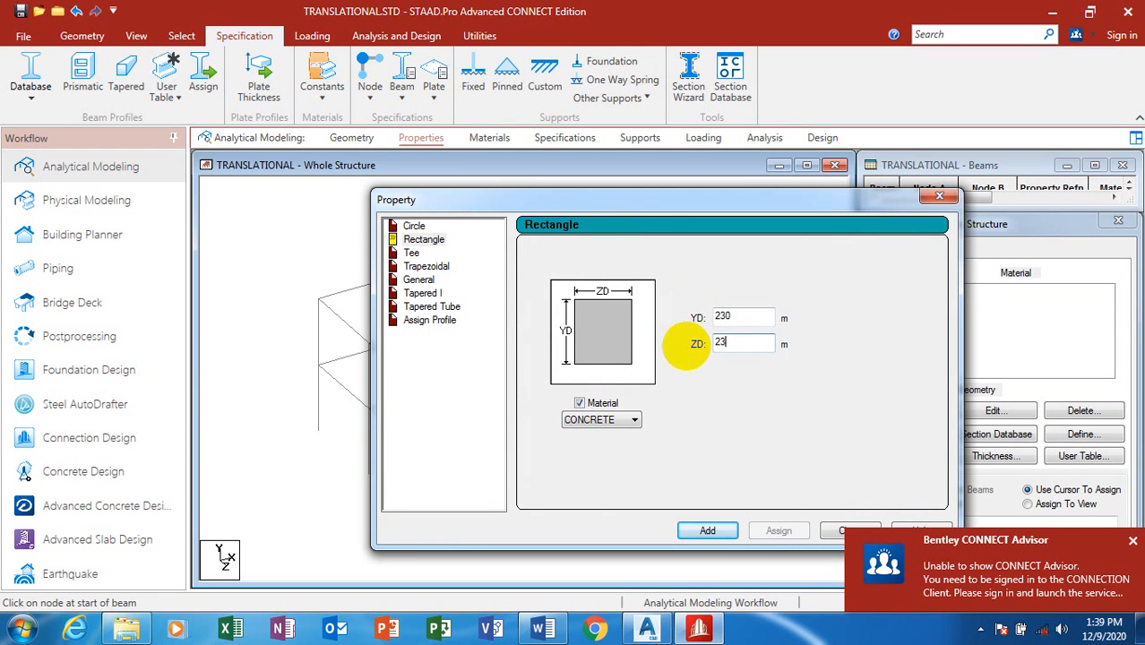
pyautogui.write('0')
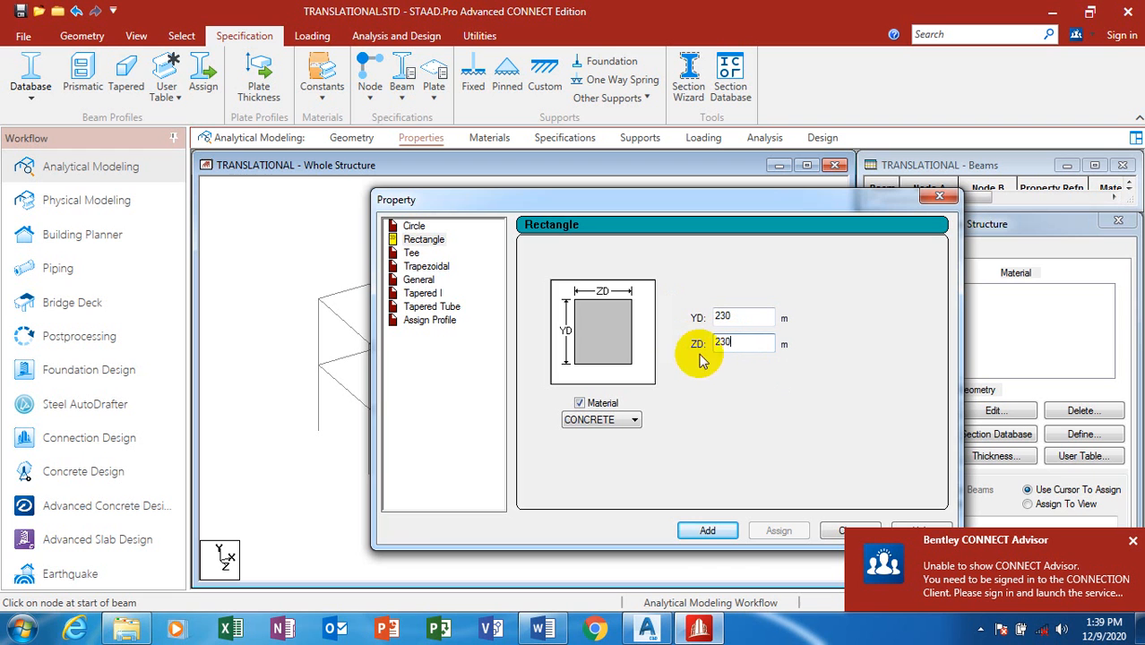
pyautogui.click(716, 531)
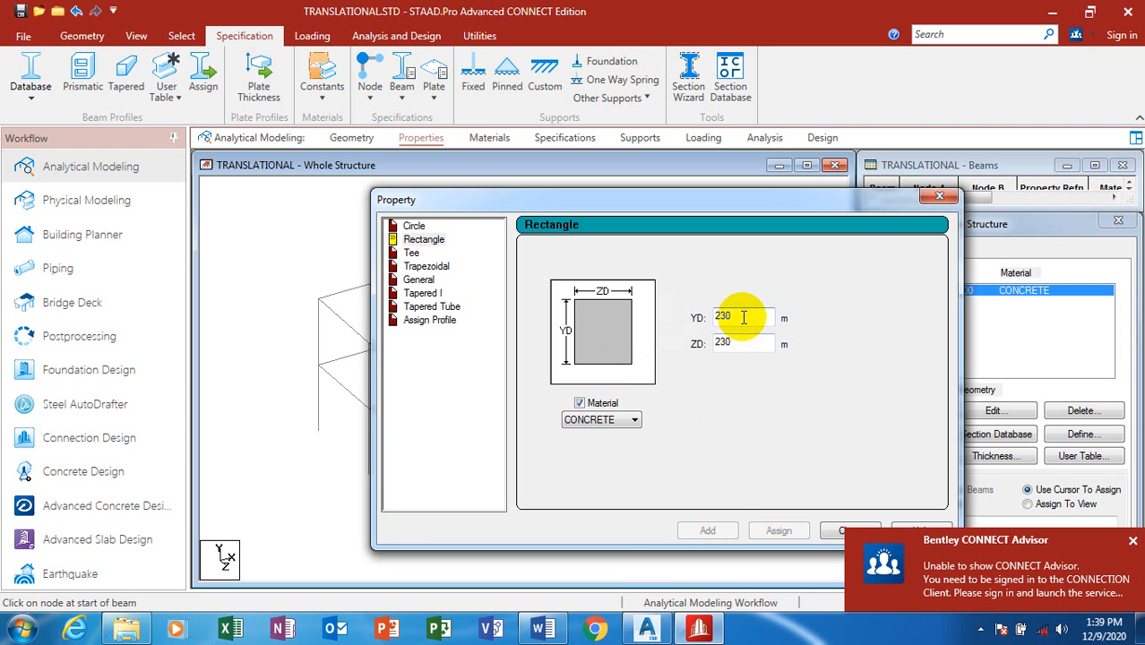
# Step: Add a second rectangle with ZD changed to 450, then close the dialog
pyautogui.moveTo(743, 341); pyautogui.dragTo(669, 340)
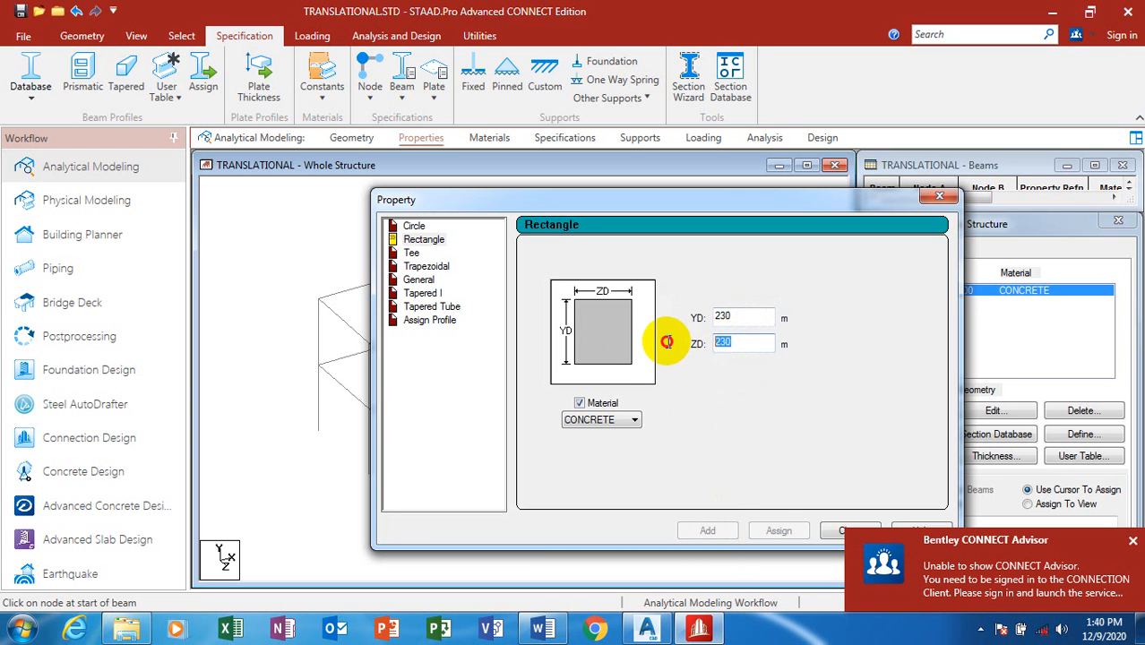
pyautogui.write('450')
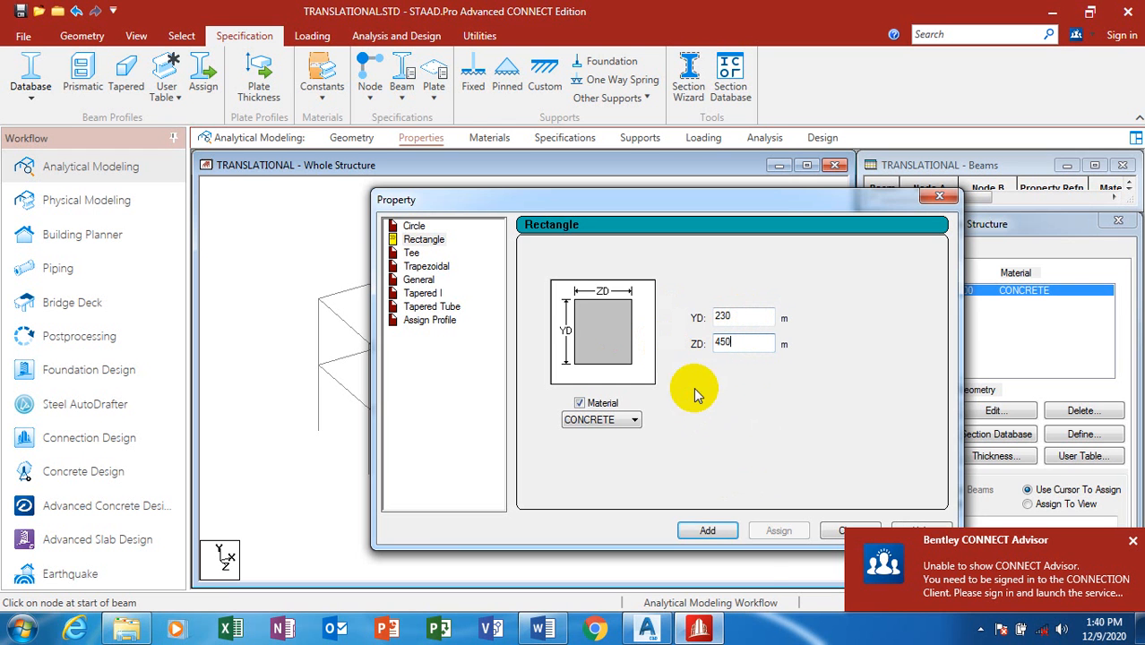
pyautogui.click(708, 531)
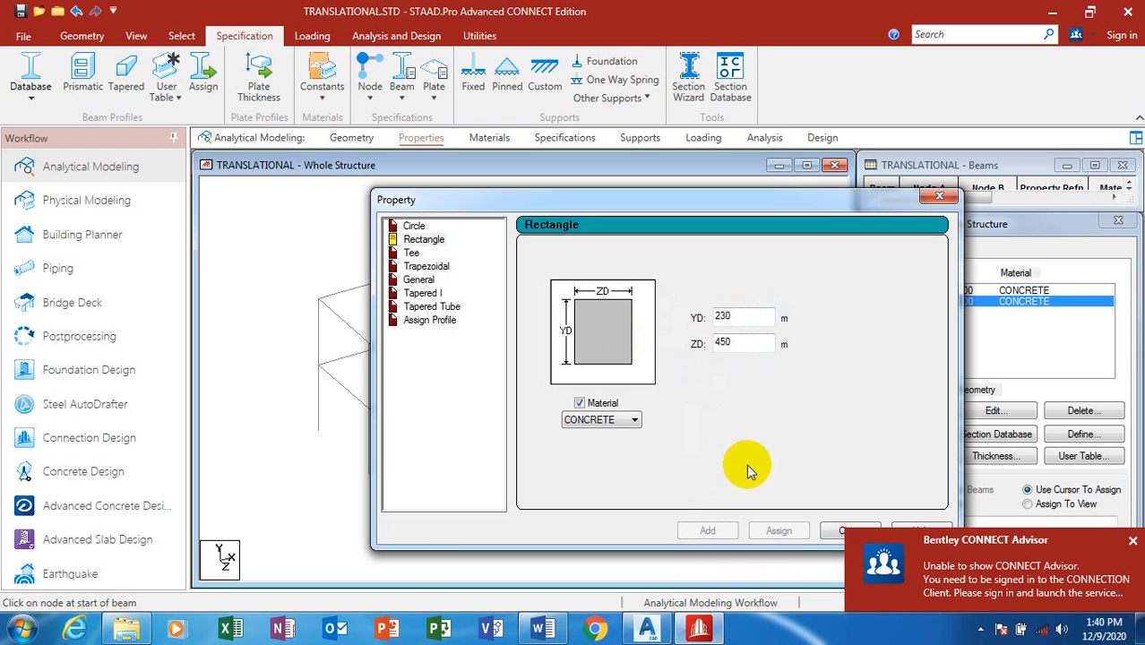
pyautogui.click(938, 197)
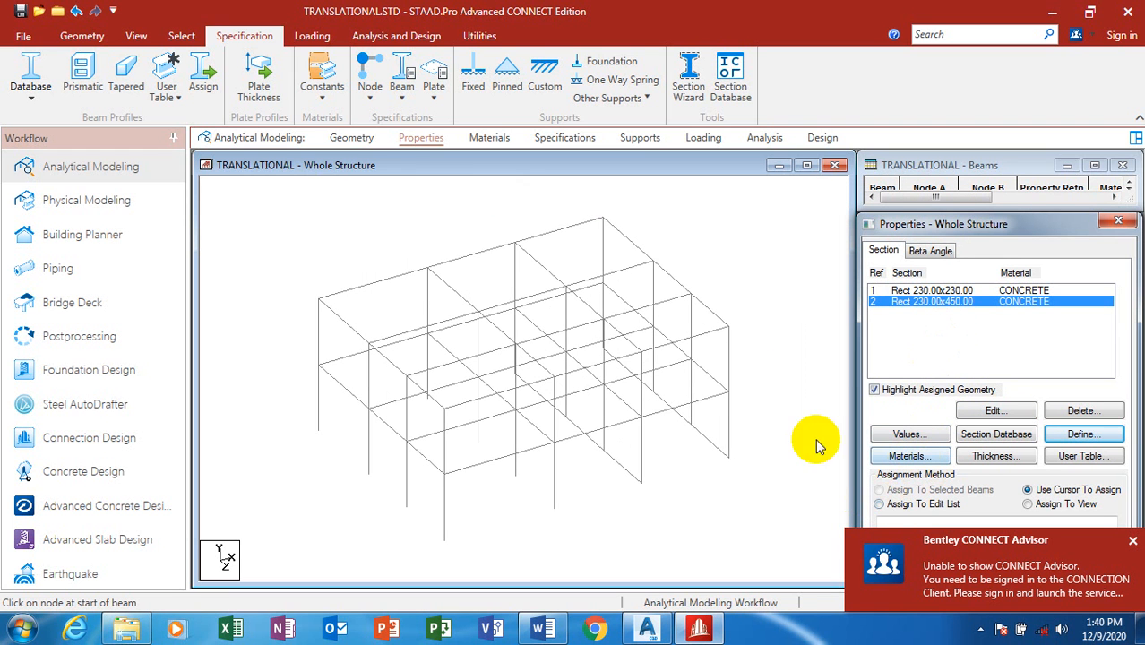
# Step: Check CONCRETE in the Materials list, then open the Specifications page as a floating panel
pyautogui.click(489, 138)
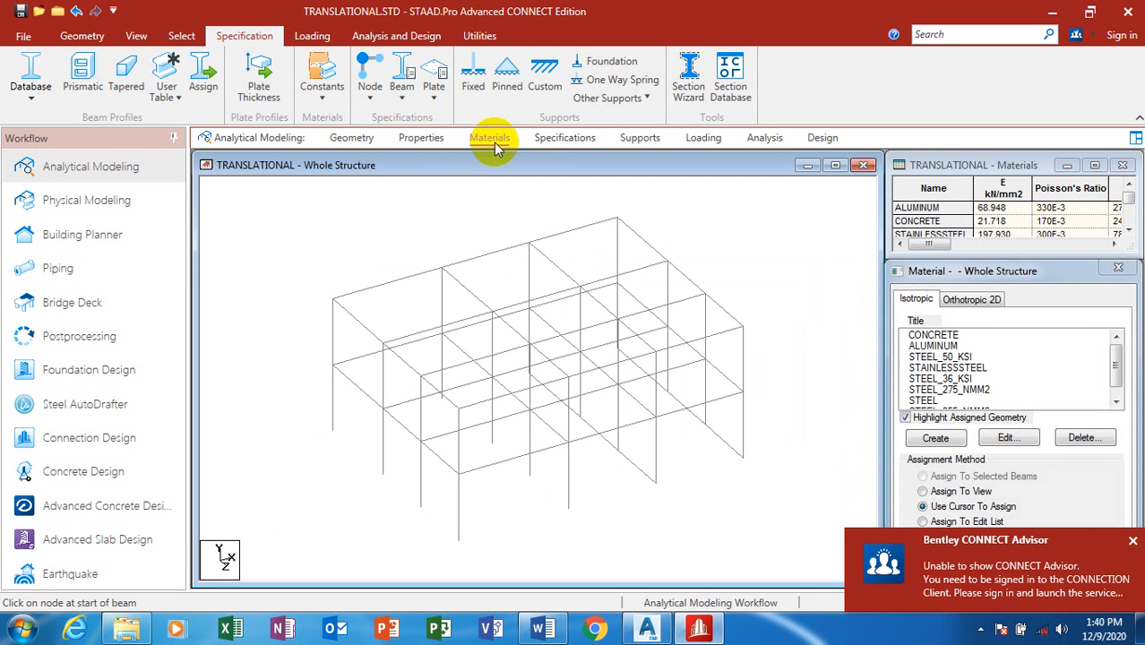
pyautogui.click(934, 335)
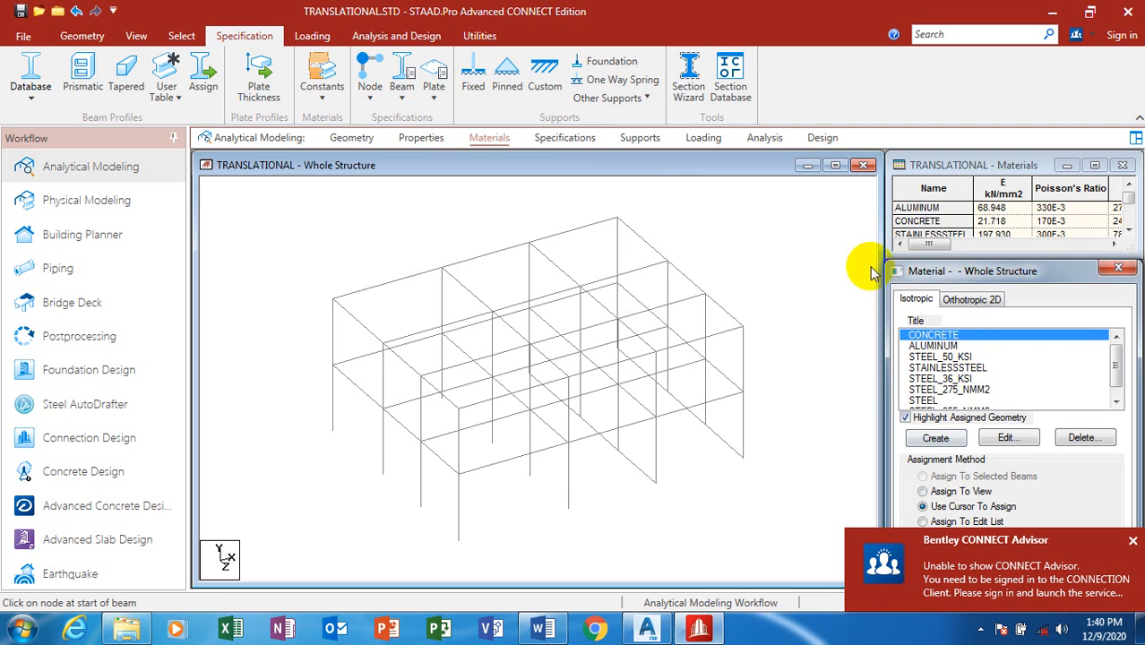
pyautogui.click(568, 141)
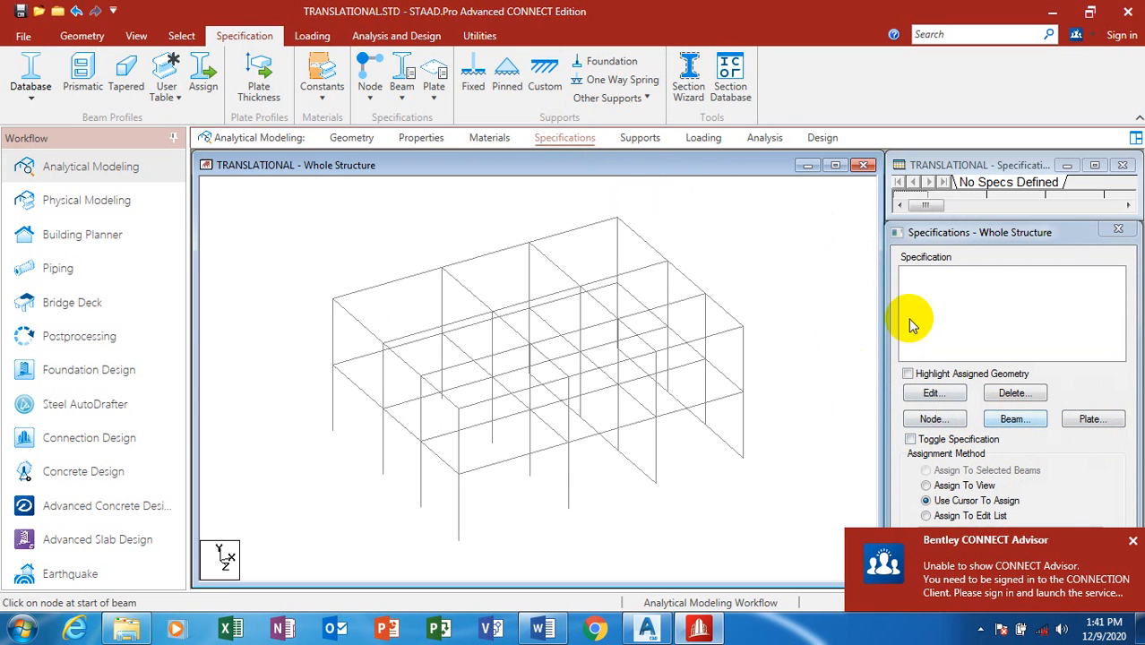
pyautogui.moveTo(955, 233)
pyautogui.mouseDown()
pyautogui.moveTo(968, 163)
pyautogui.moveTo(957, 235)
pyautogui.moveTo(944, 240)
pyautogui.moveTo(966, 233)
pyautogui.mouseUp()
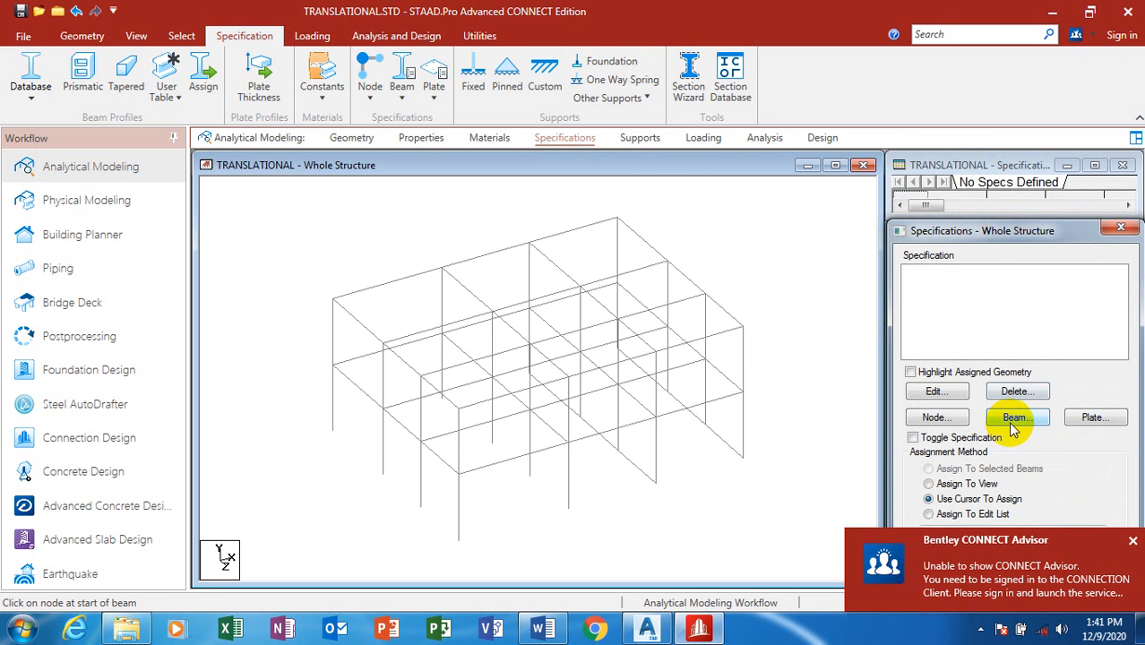
# Step: Add a Fixed support definition, then return to the Properties page
pyautogui.click(638, 139)
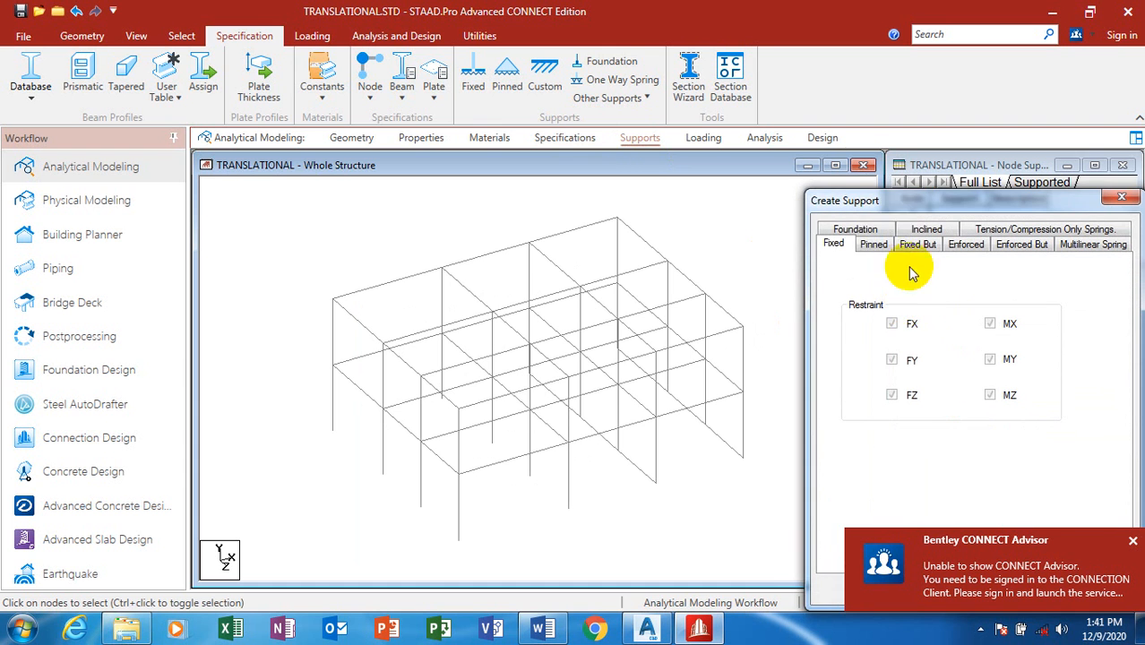
pyautogui.click(1131, 540)
pyautogui.click(900, 591)
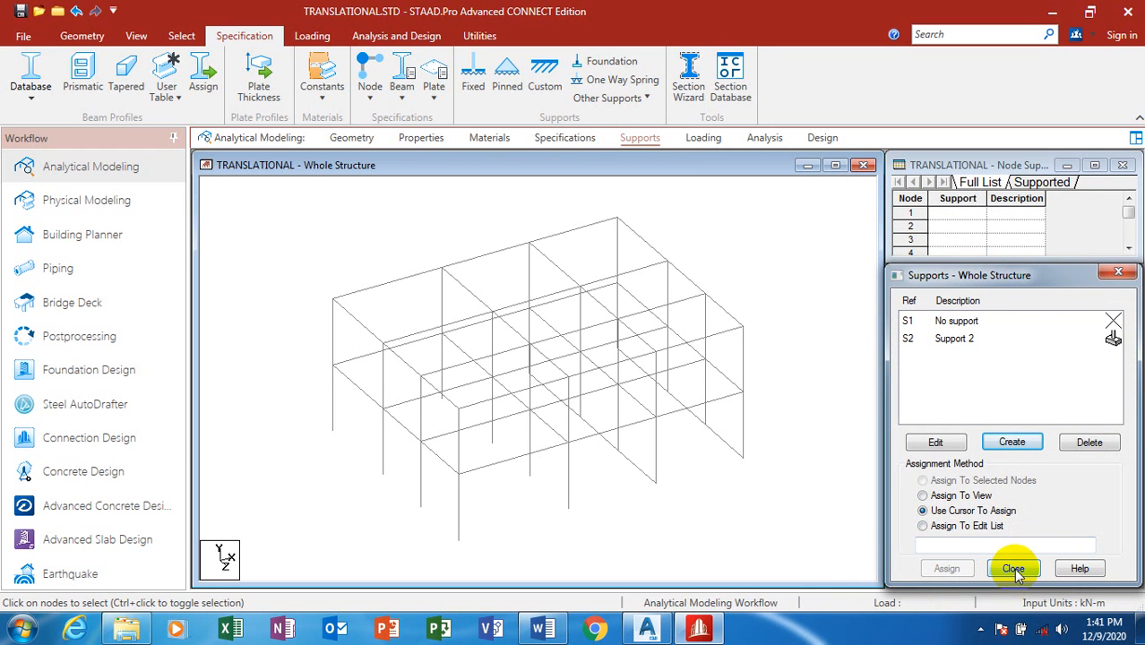
pyautogui.click(689, 140)
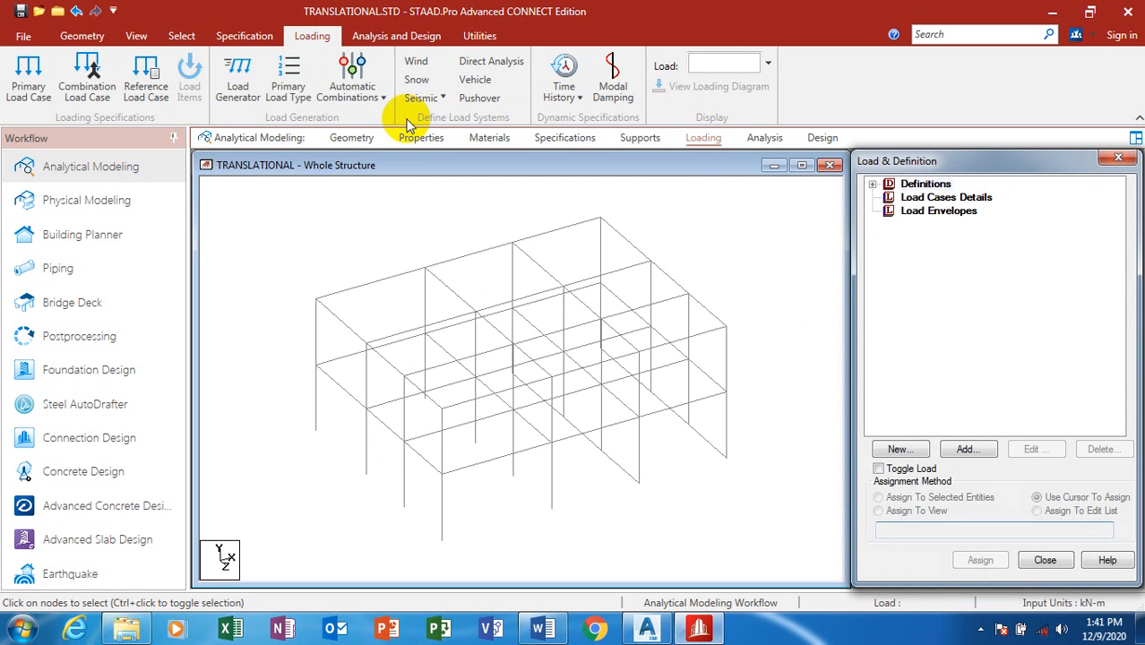
pyautogui.click(338, 136)
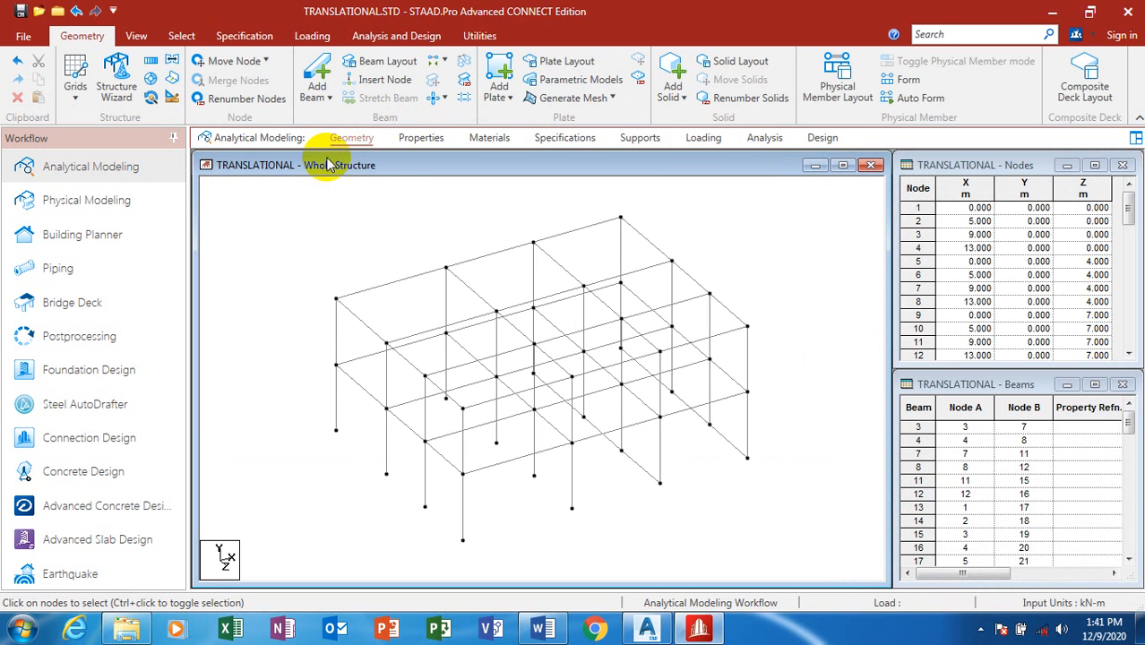
pyautogui.click(420, 138)
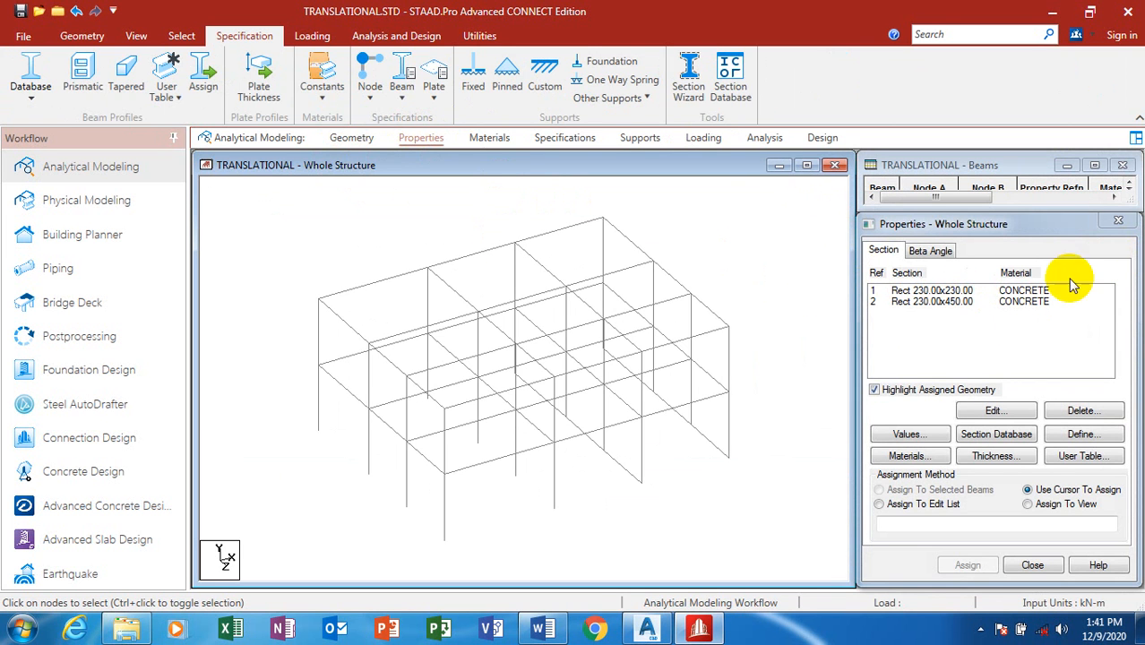
# Step: Assign Rect 230x230 to all beams parallel to Y, the columns
pyautogui.click(937, 291)
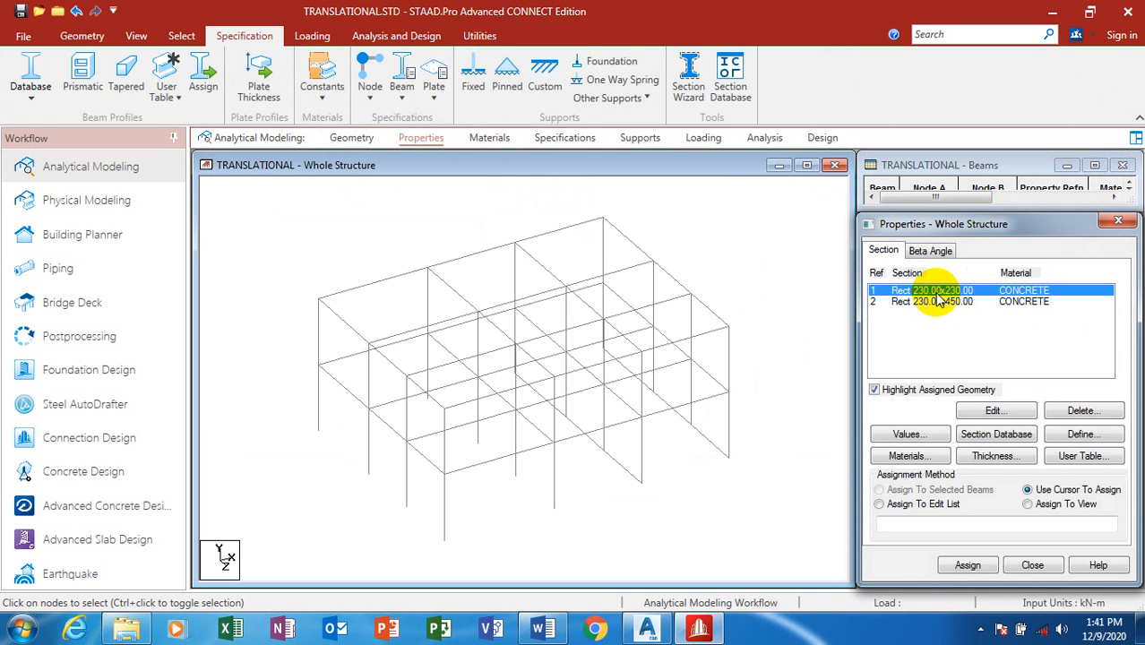
pyautogui.click(134, 37)
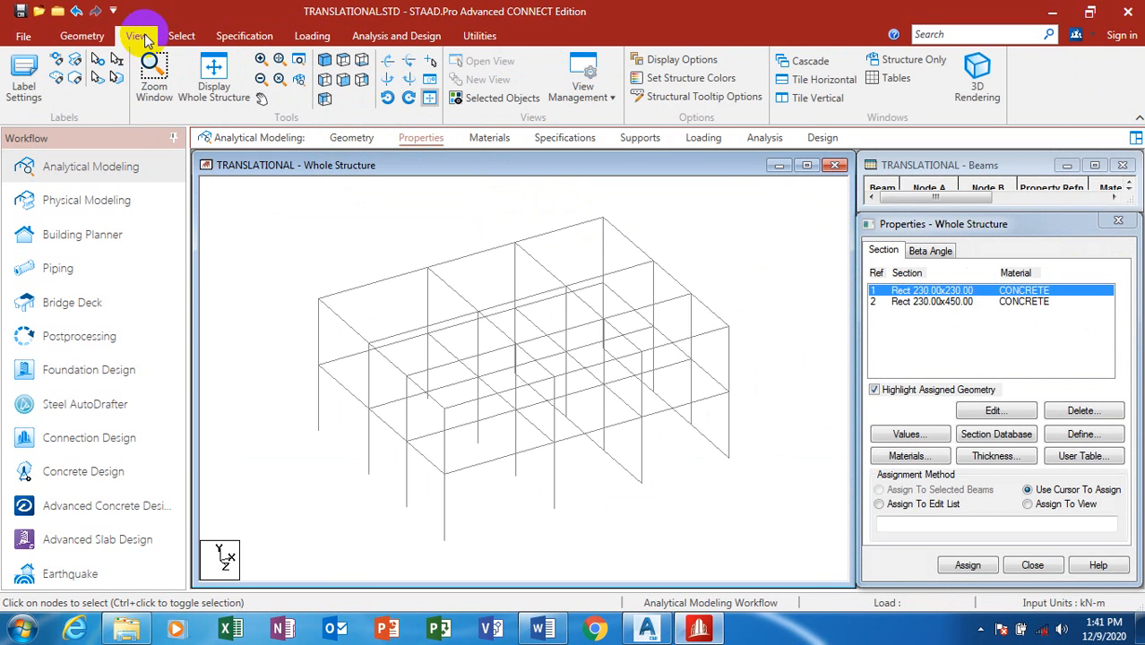
pyautogui.click(180, 37)
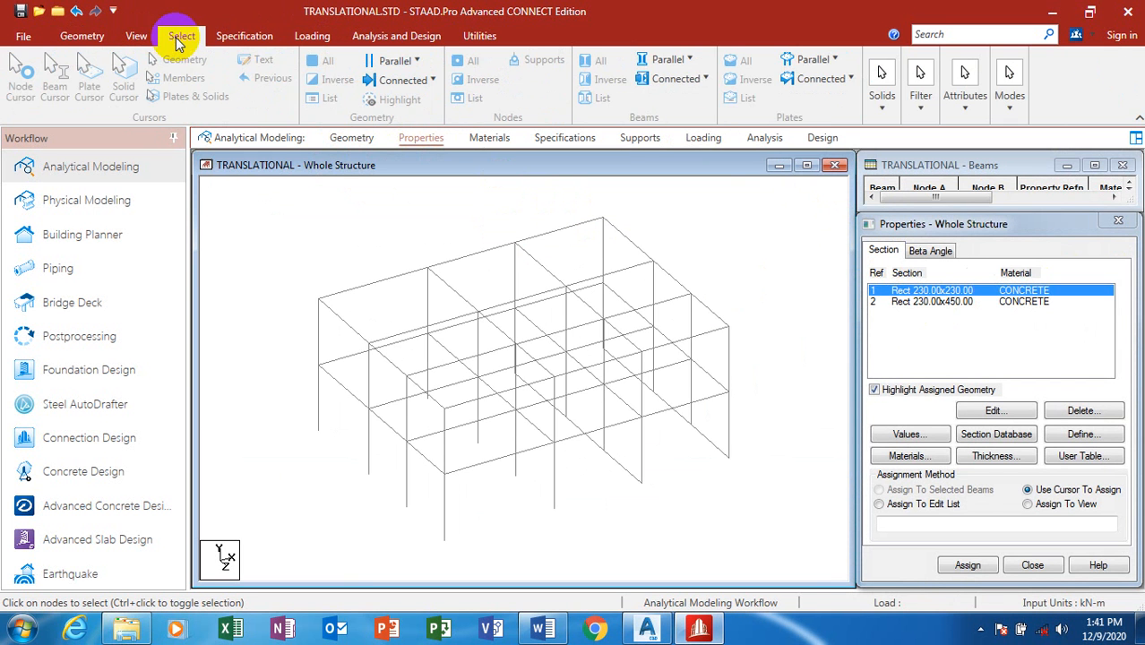
pyautogui.click(692, 60)
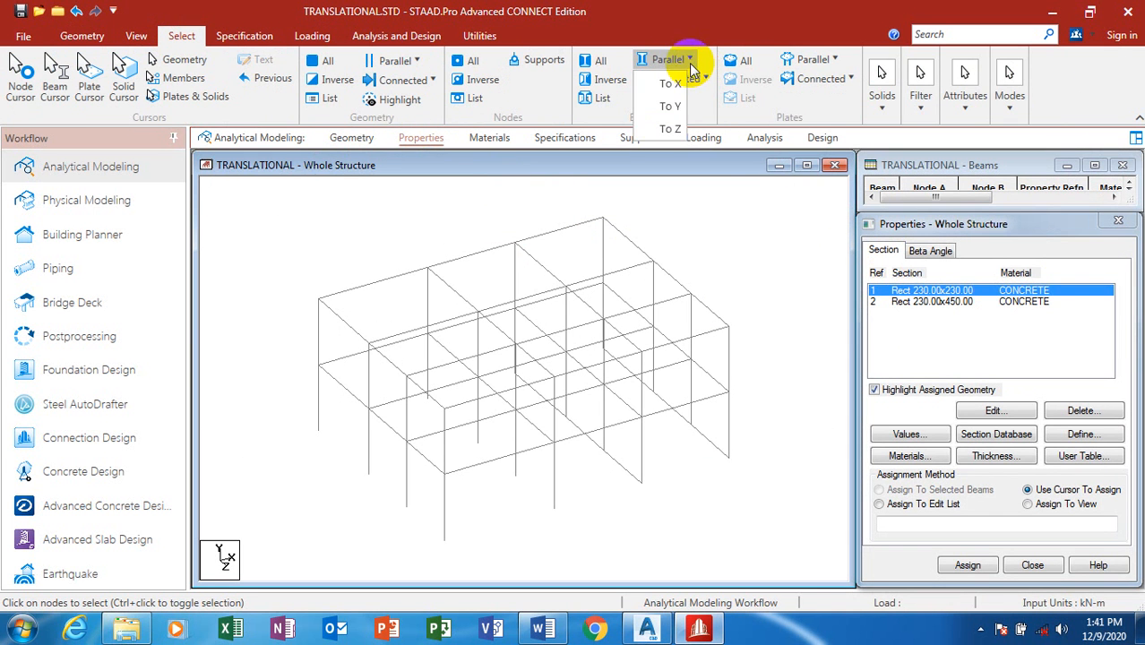
pyautogui.click(672, 106)
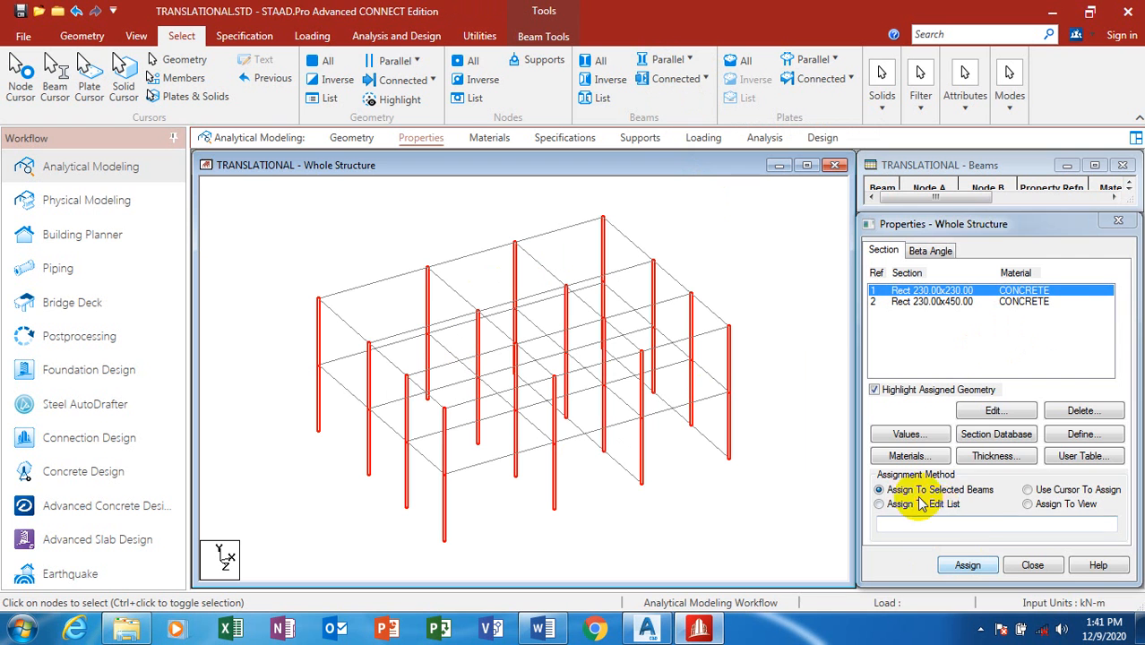
pyautogui.click(967, 566)
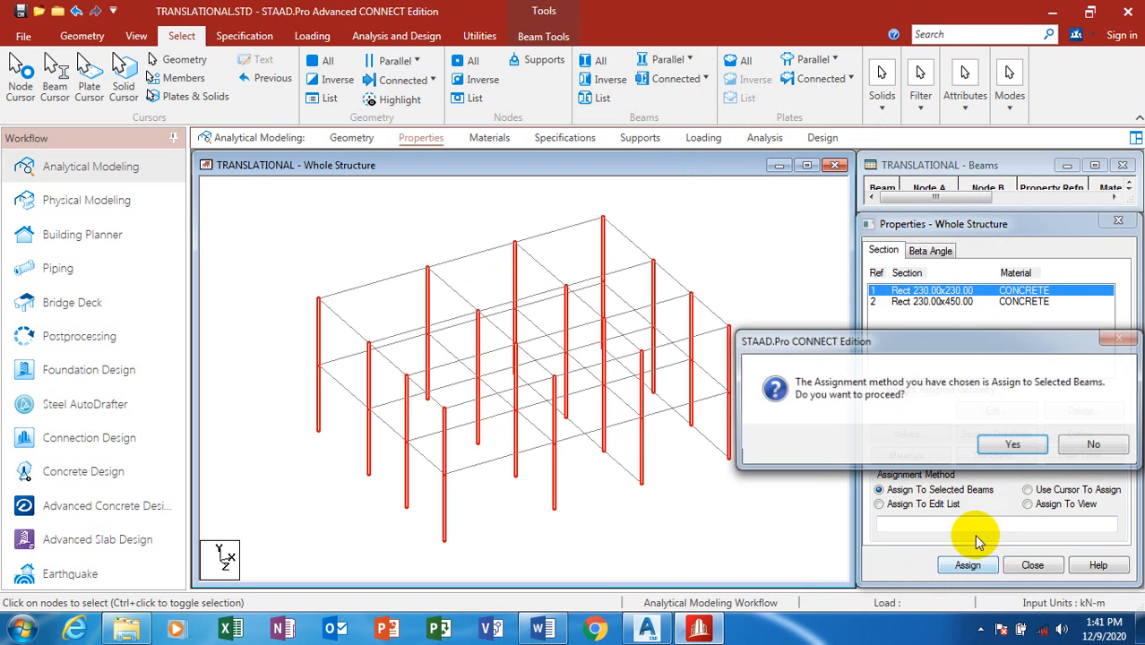
pyautogui.click(1012, 443)
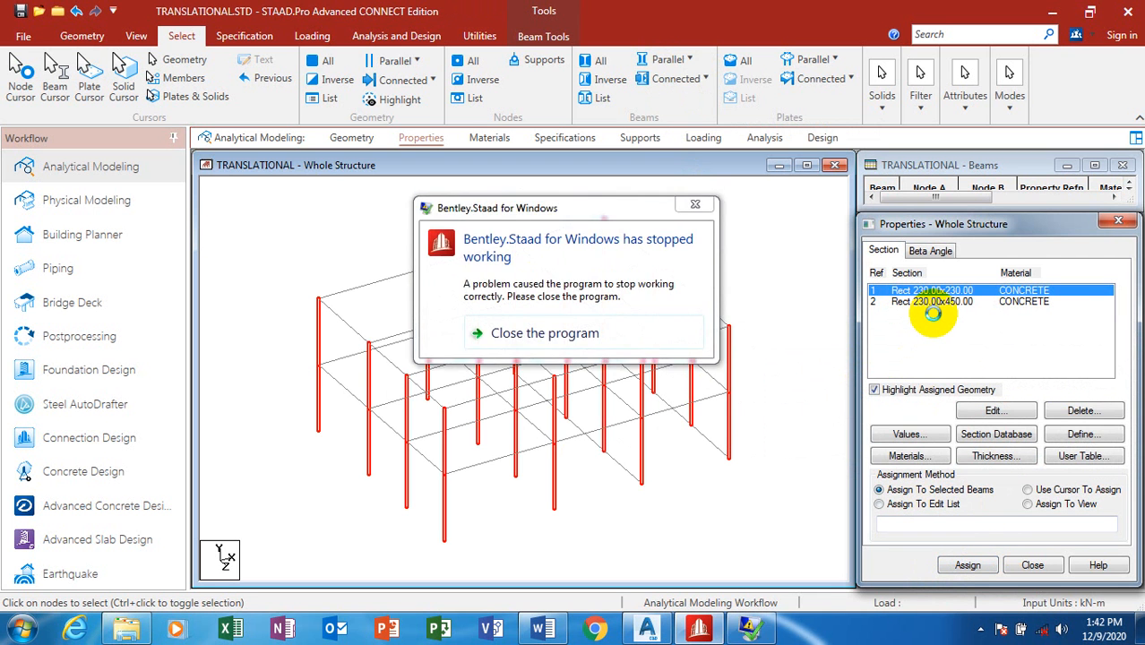
# Step: Close the 'has stopped working' message and reveal the hidden tray icons
pyautogui.click(697, 209)
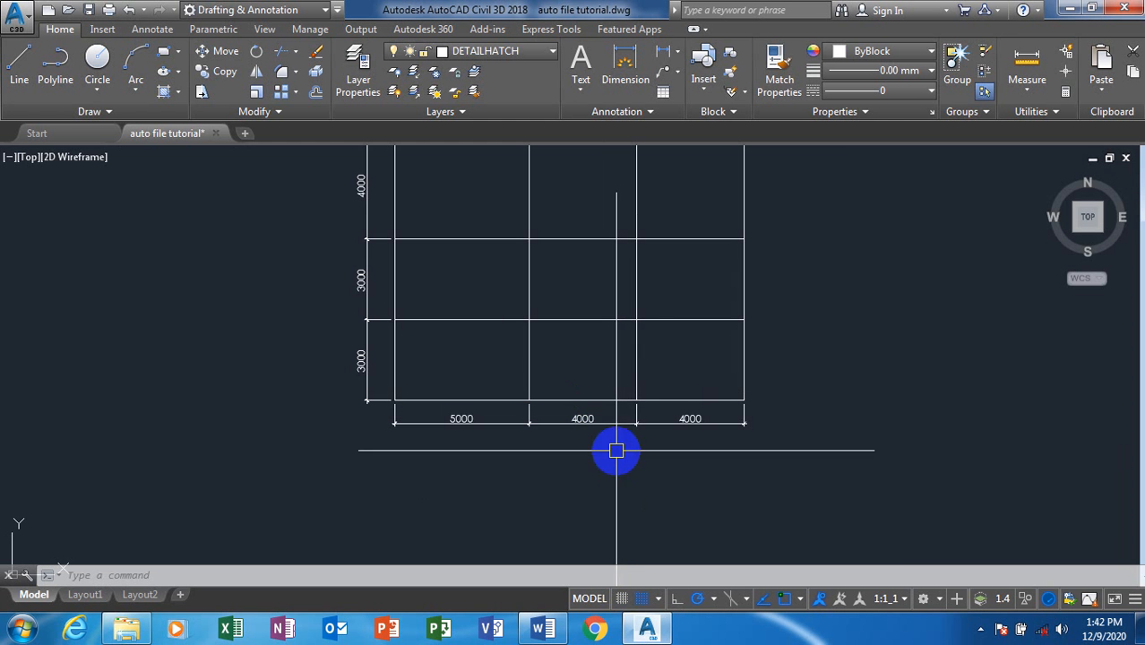
pyautogui.click(980, 630)
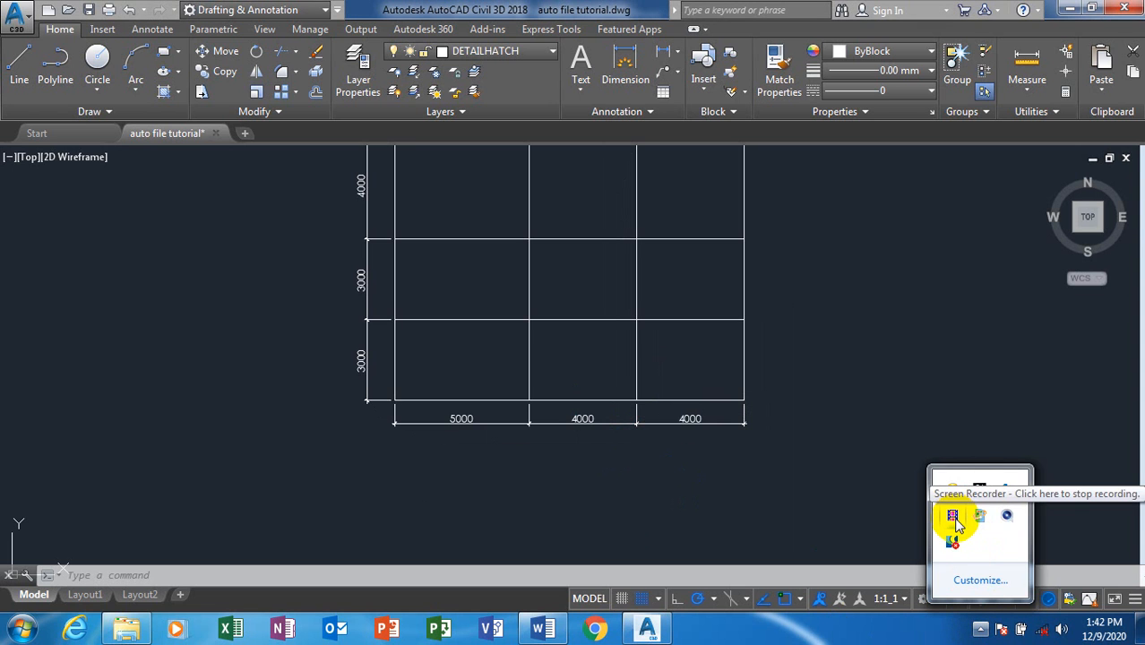